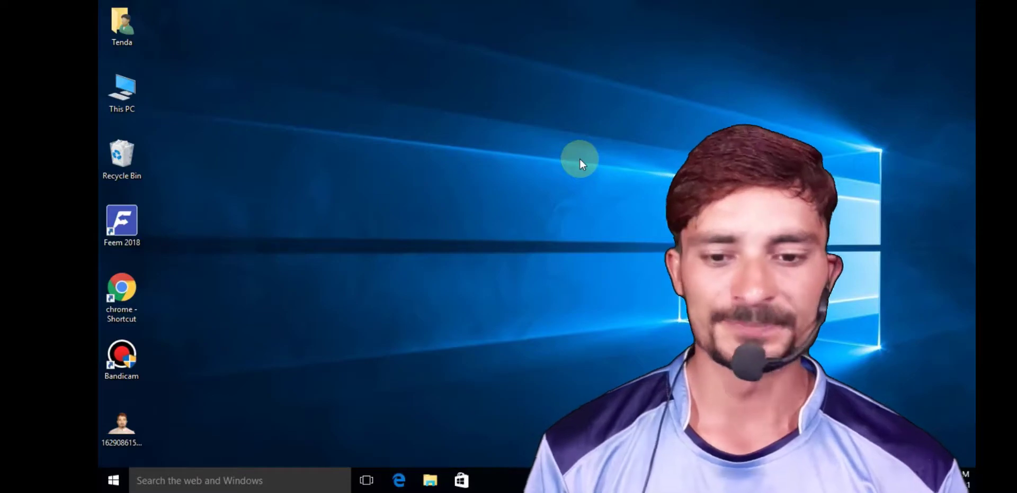
# Open Chrome and load the Blogger posts dashboard.
pyautogui.doubleClick(126, 285)
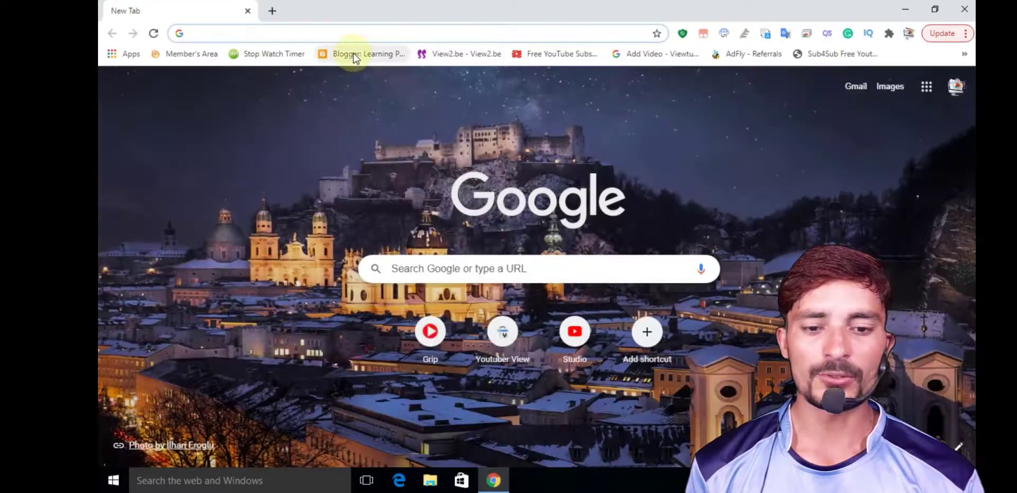
pyautogui.click(352, 54)
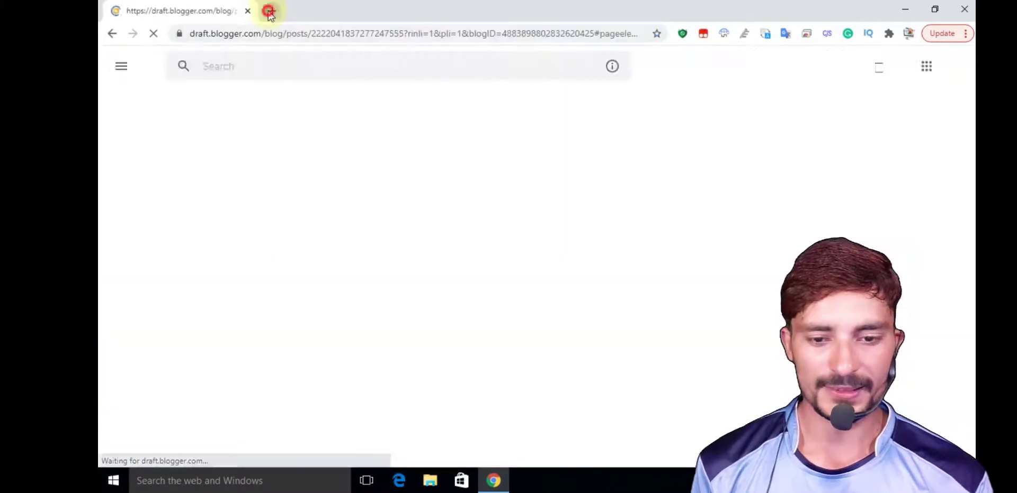
# Open the How To section of propakistani.pk in a separate tab and close the site's home page.
pyautogui.click(268, 10)
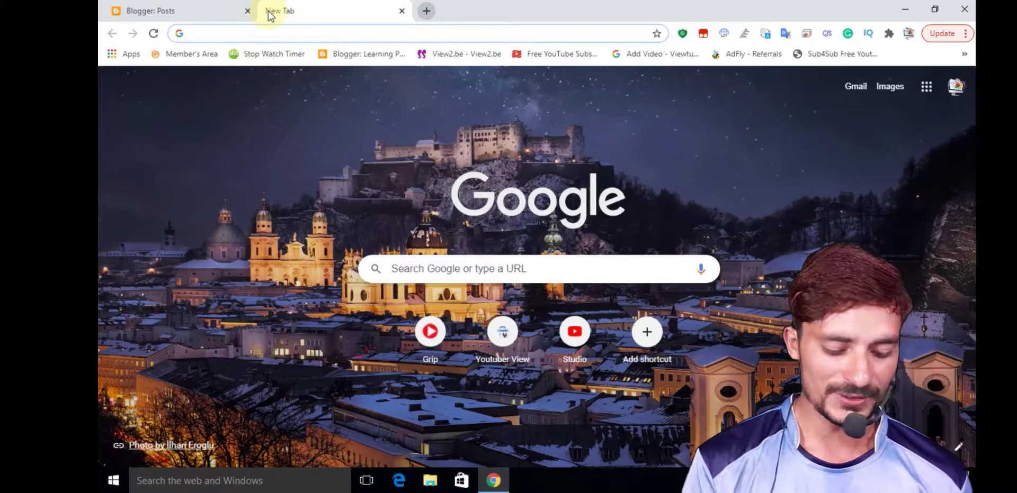
pyautogui.write('p')
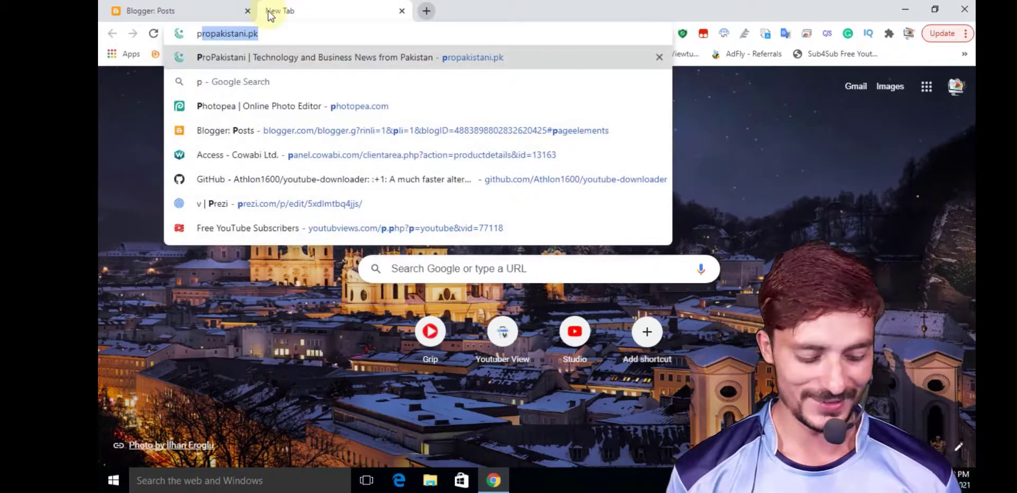
pyautogui.press('Return')
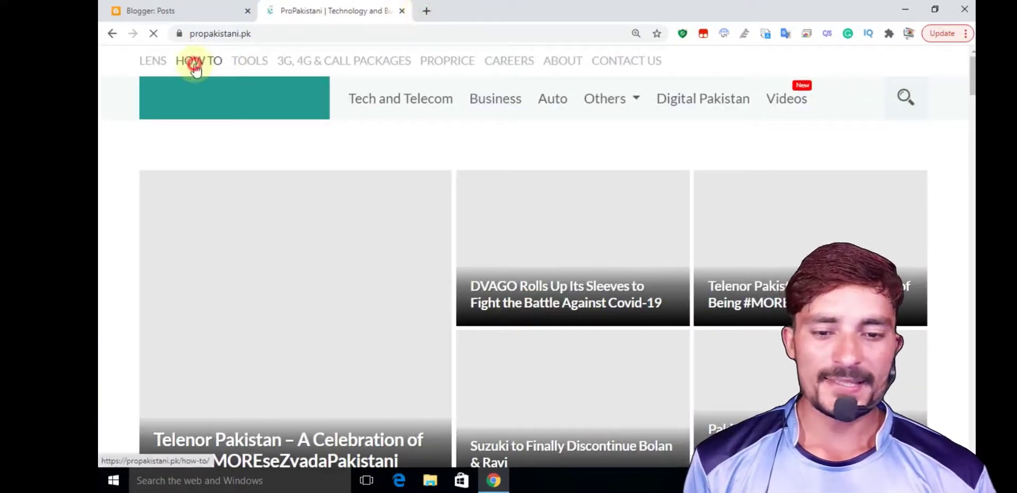
pyautogui.click(194, 65)
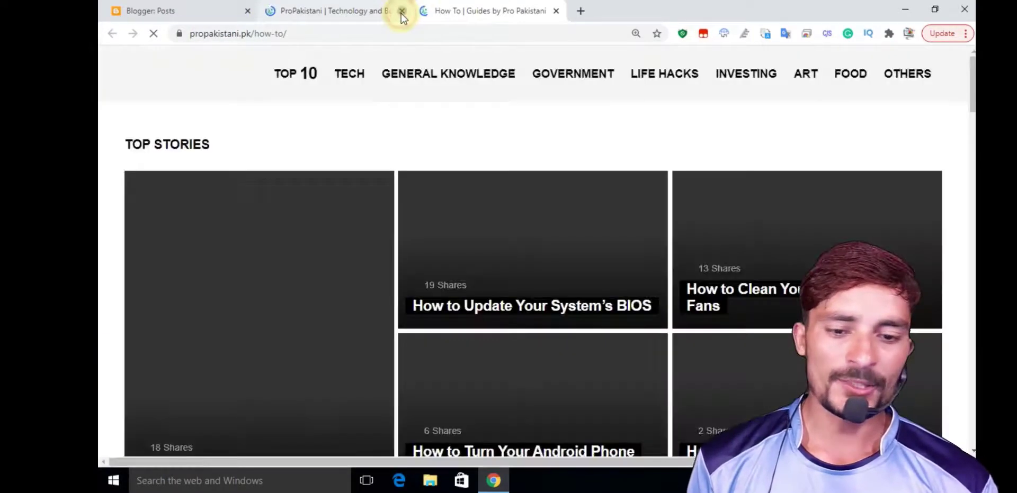
pyautogui.click(401, 13)
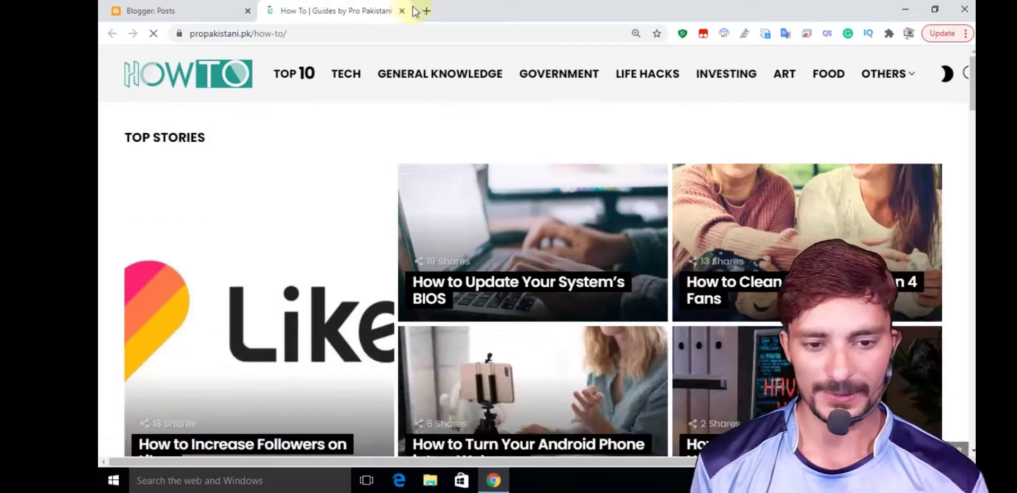
# Open the Chrome Web Store in a new tab and search it for google translate.
pyautogui.click(426, 10)
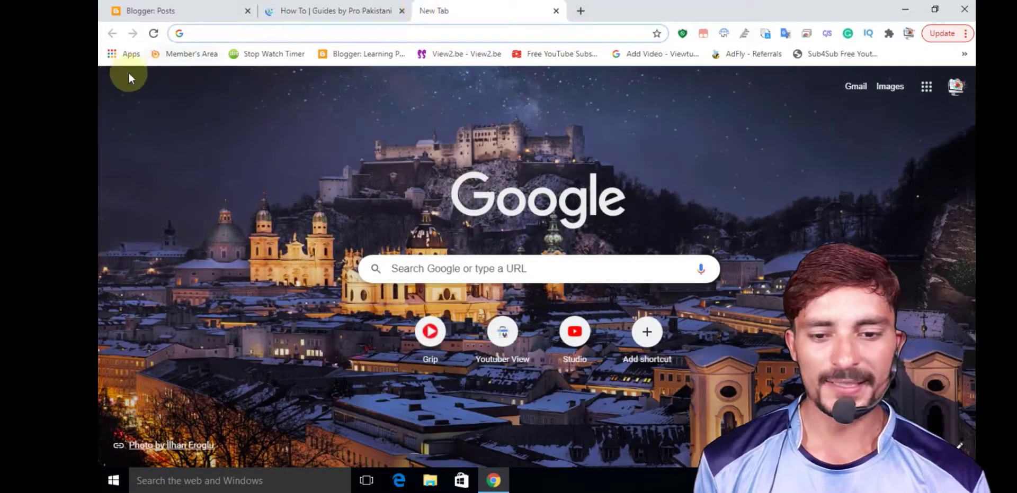
pyautogui.click(127, 54)
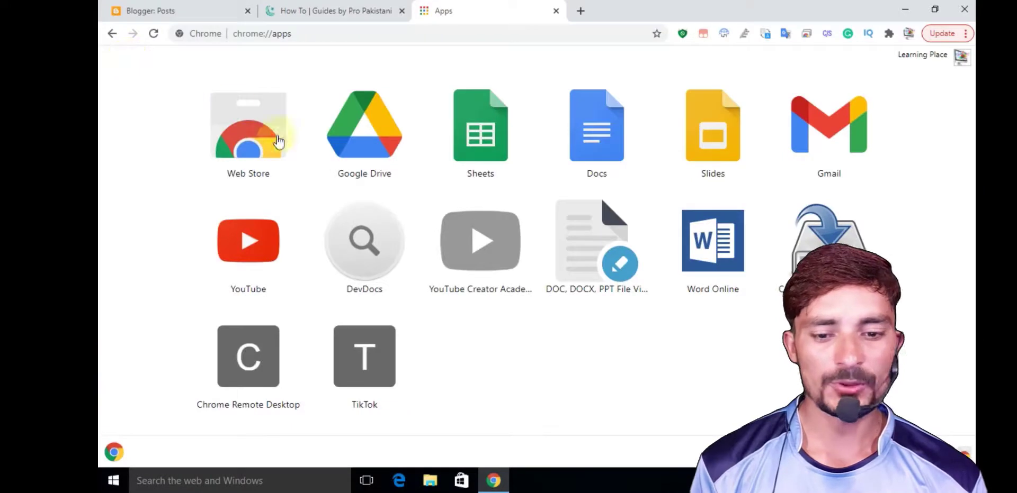
pyautogui.click(250, 153)
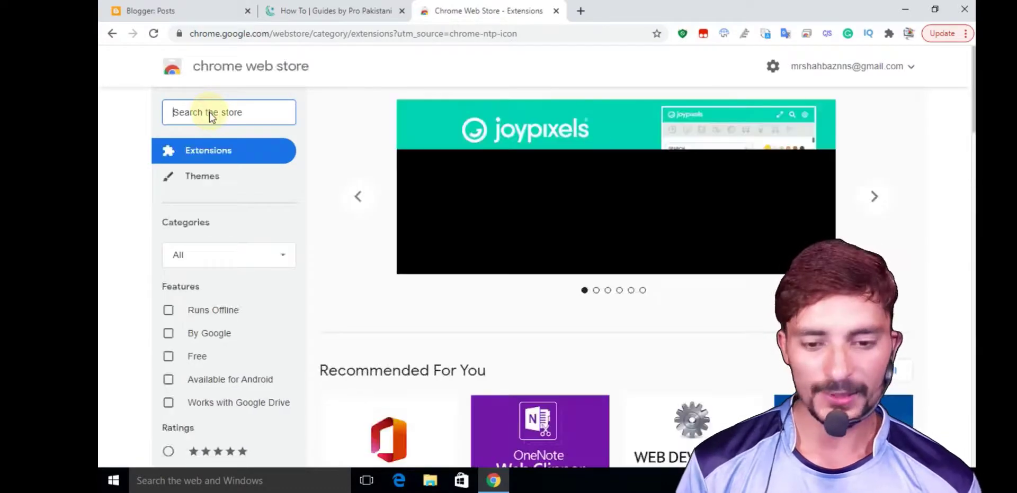
pyautogui.write('google tr')
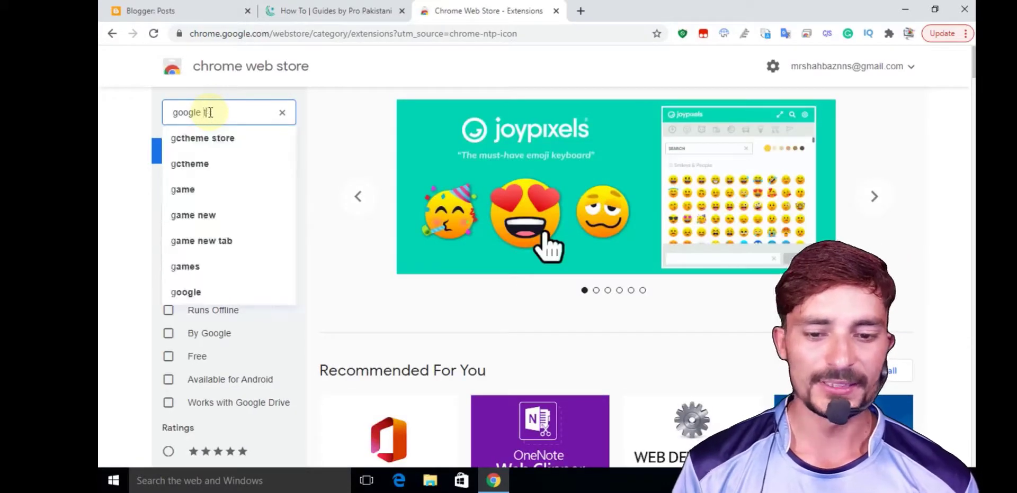
pyautogui.write('an')
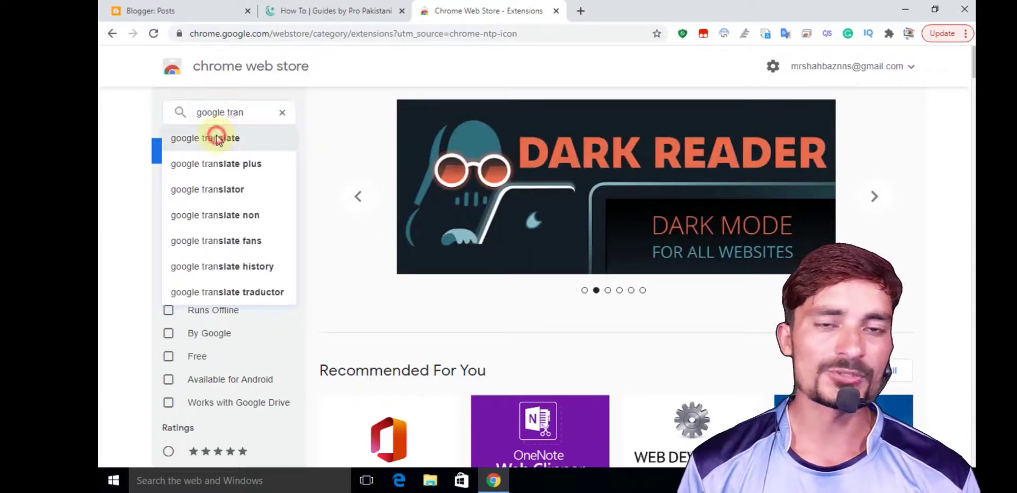
pyautogui.click(217, 138)
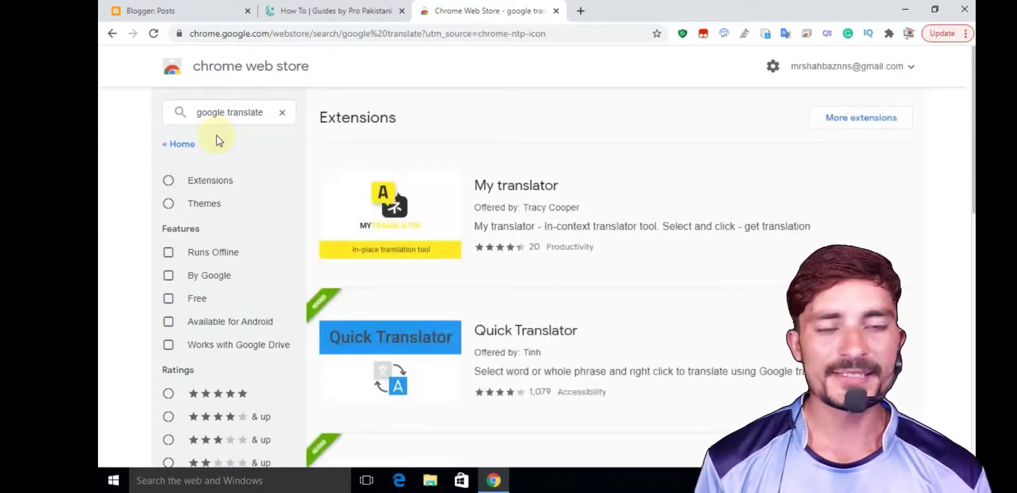
# View the Google Translate extension's store page and close the Chrome Web Store.
pyautogui.scroll(-5, 488, 179)
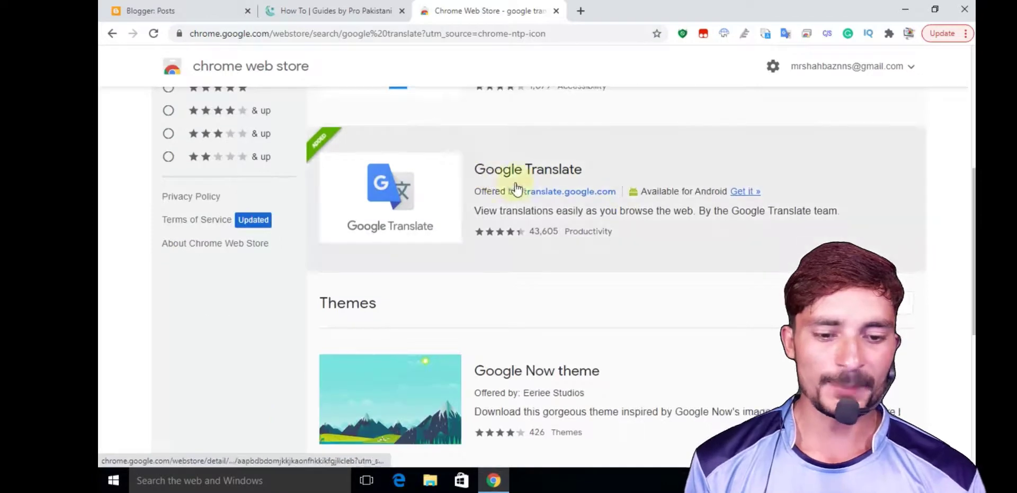
pyautogui.click(583, 170)
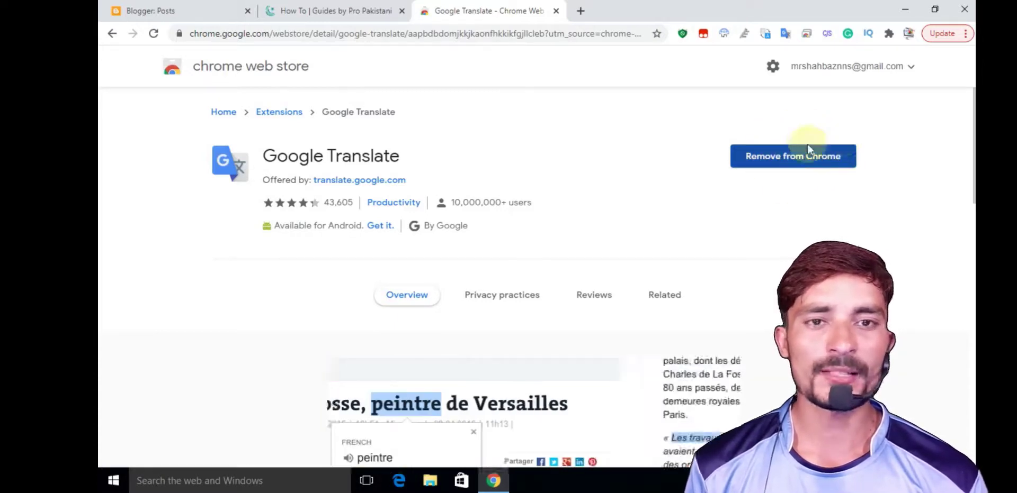
pyautogui.click(555, 11)
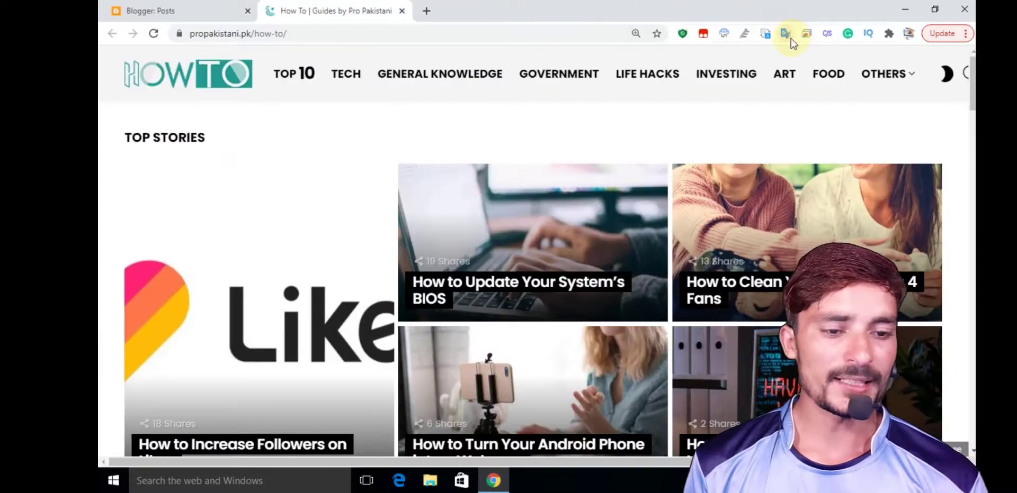
# Browse the How To listing and open the article "How to Share Jazz Balance".
pyautogui.scroll(-10, 448, 61)
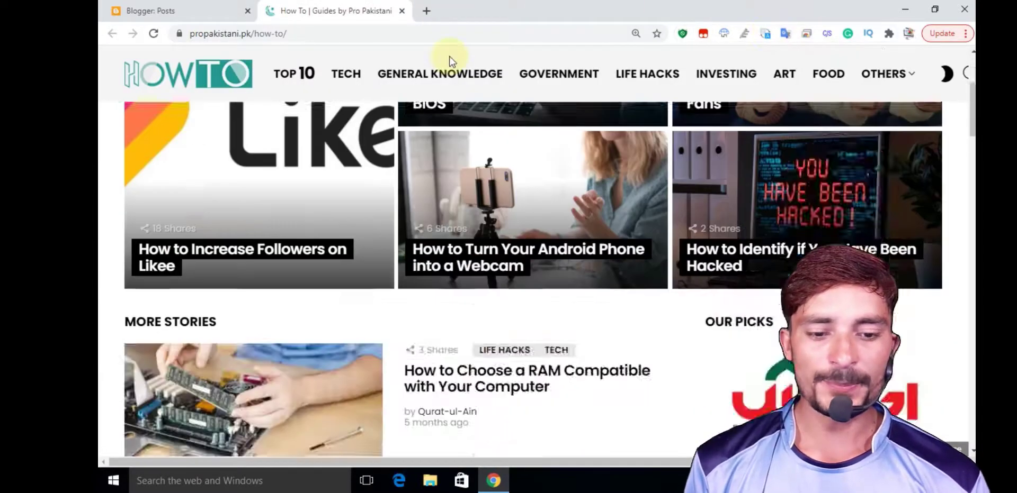
pyautogui.scroll(-7, 433, 273)
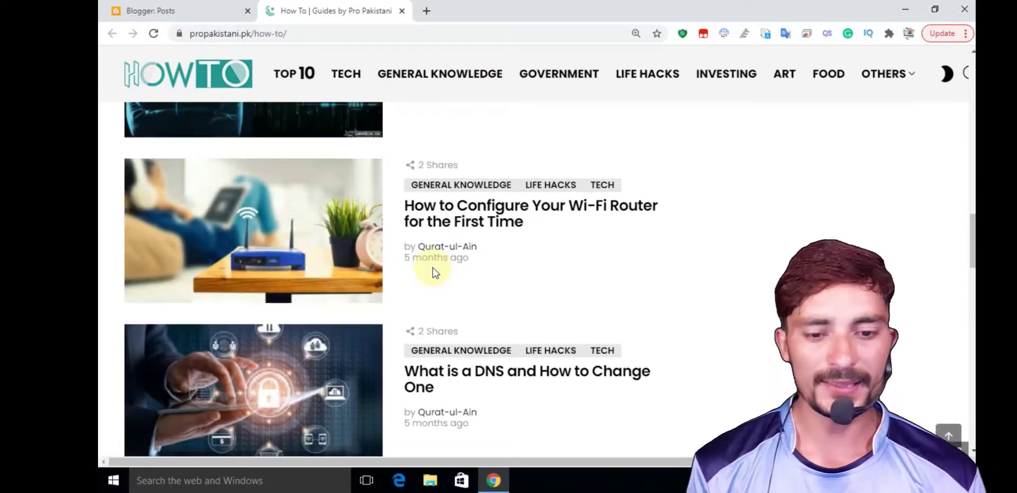
pyautogui.scroll(-5, 433, 273)
pyautogui.scroll(-8, 433, 271)
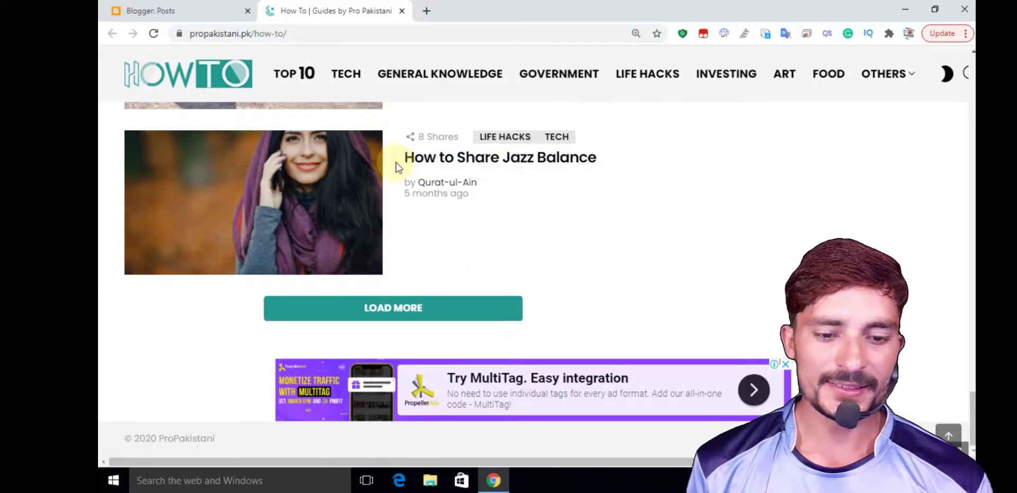
pyautogui.click(530, 165)
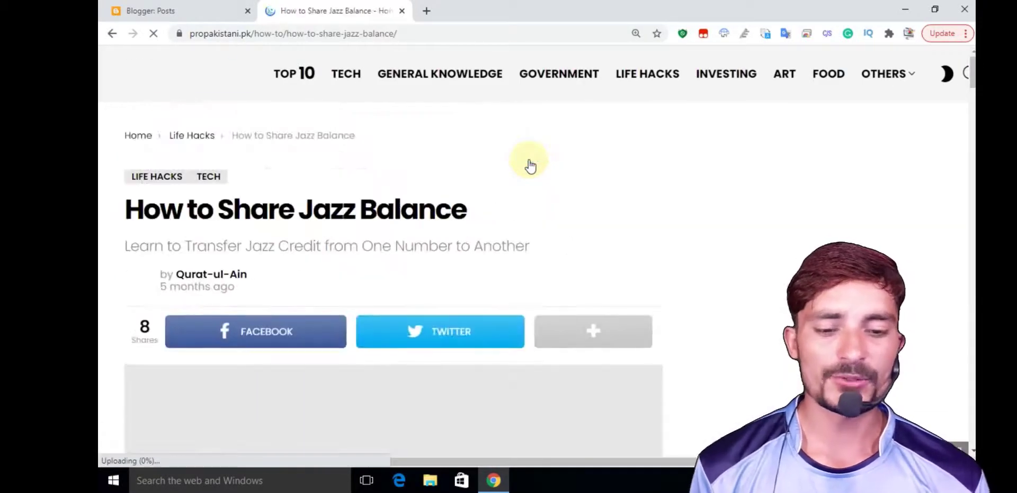
# Close the ad overlay covering the article and view the custom JavaScript set for propakistani.pk.
pyautogui.scroll(-6, 530, 165)
pyautogui.scroll(-5, 386, 238)
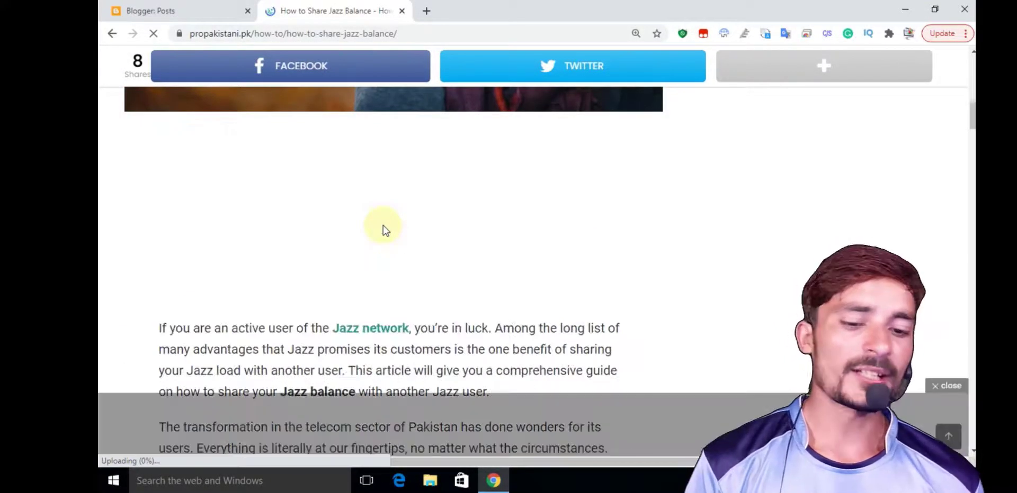
pyautogui.click(941, 384)
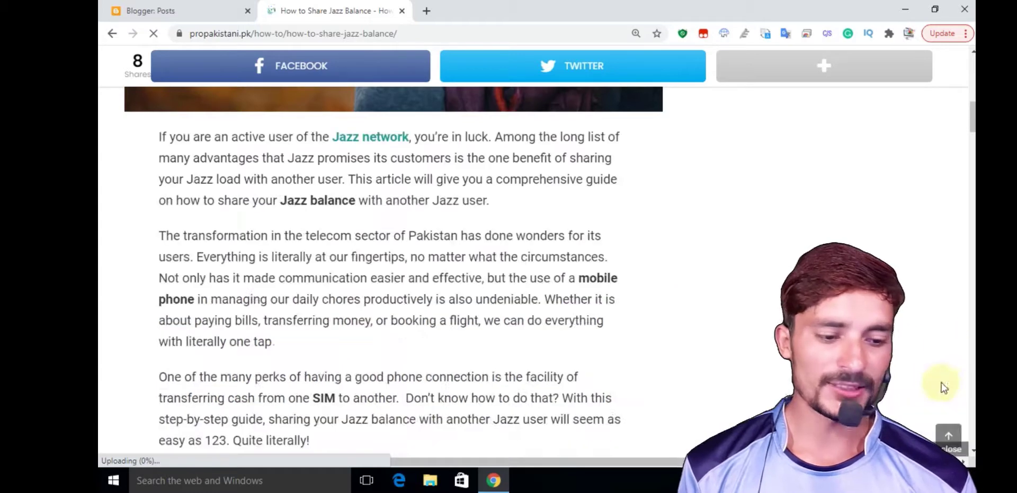
pyautogui.click(826, 34)
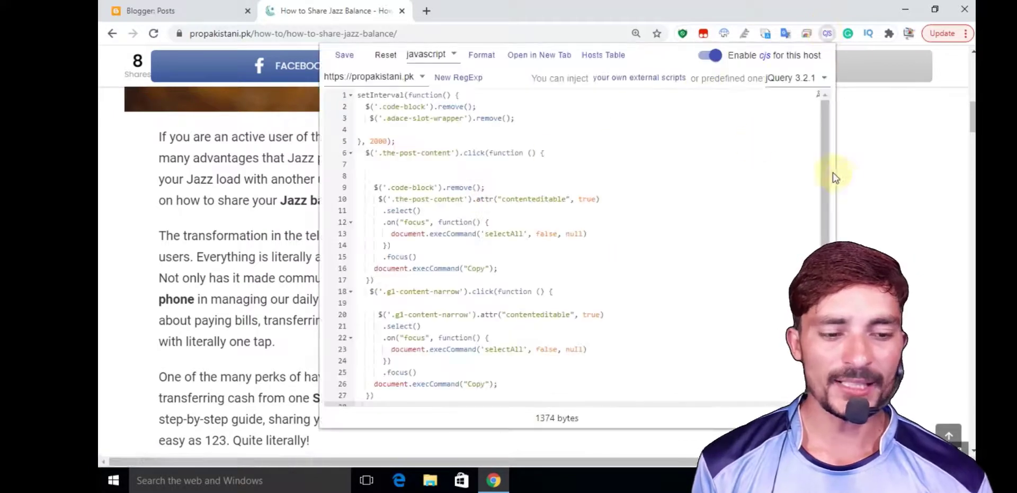
pyautogui.click(841, 181)
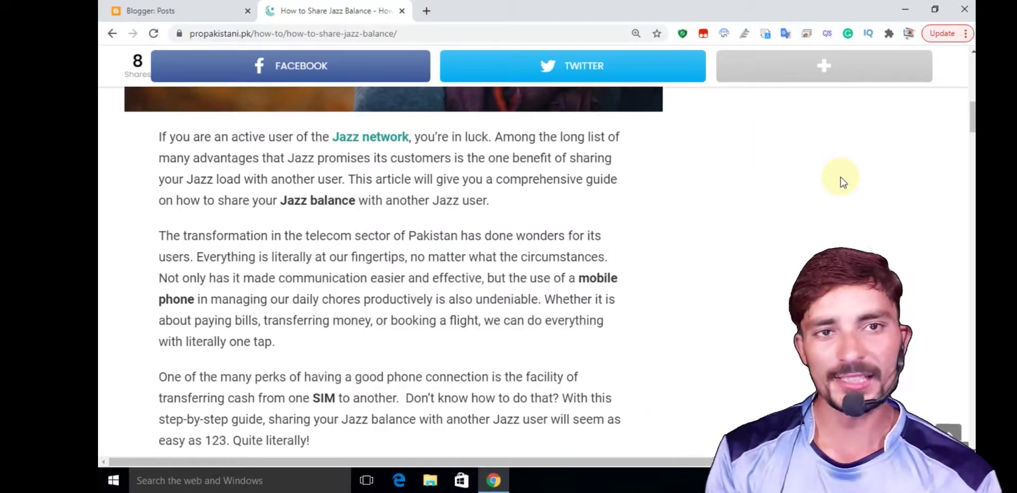
# Copy the article's full text and paste it into the plagiarism checker's text box on duplichecker.com.
pyautogui.hotkey('ctrl', 'a')
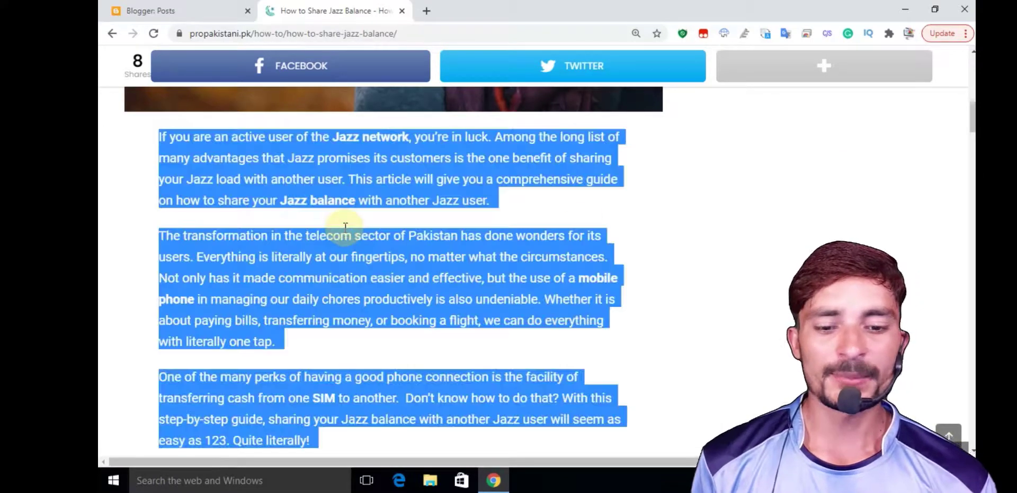
pyautogui.click(423, 8)
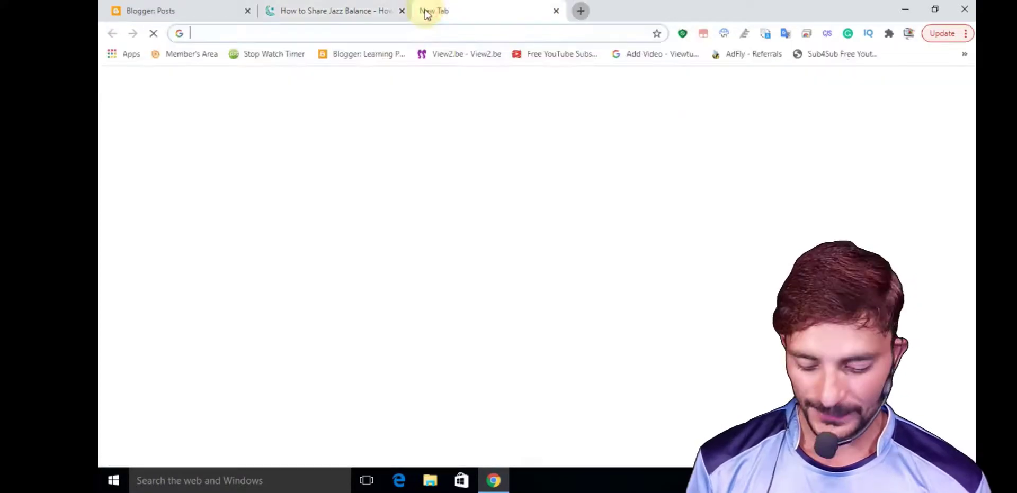
pyautogui.write('d')
pyautogui.press('Return')
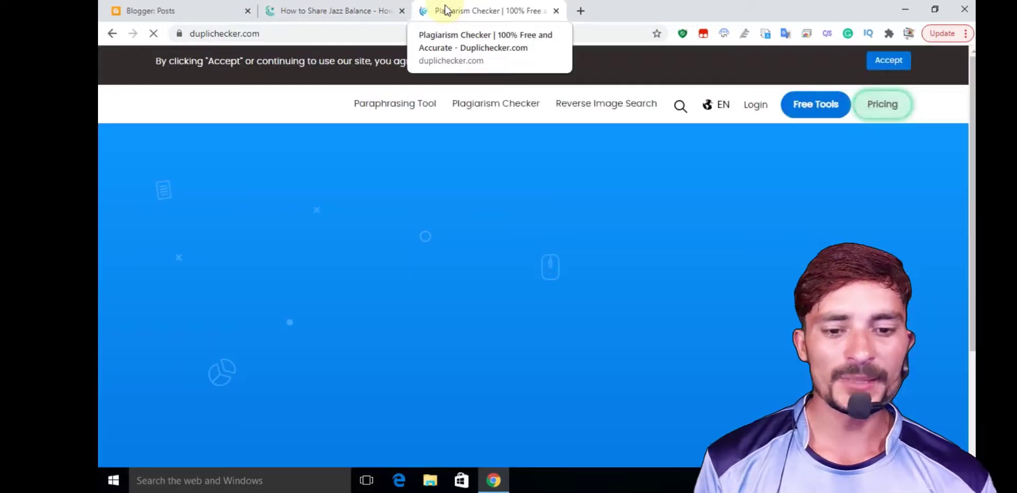
pyautogui.scroll(-5, 465, 246)
pyautogui.click(500, 258)
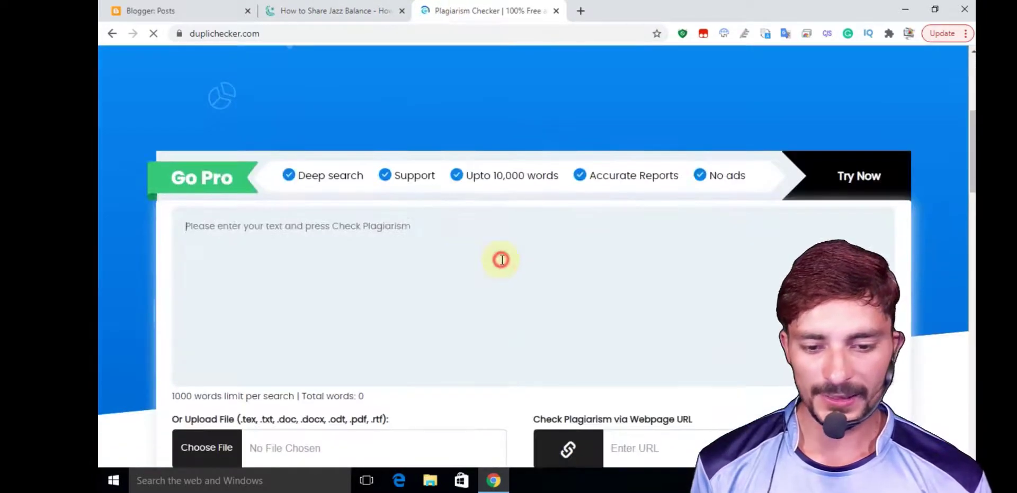
pyautogui.hotkey('ctrl', 'v')
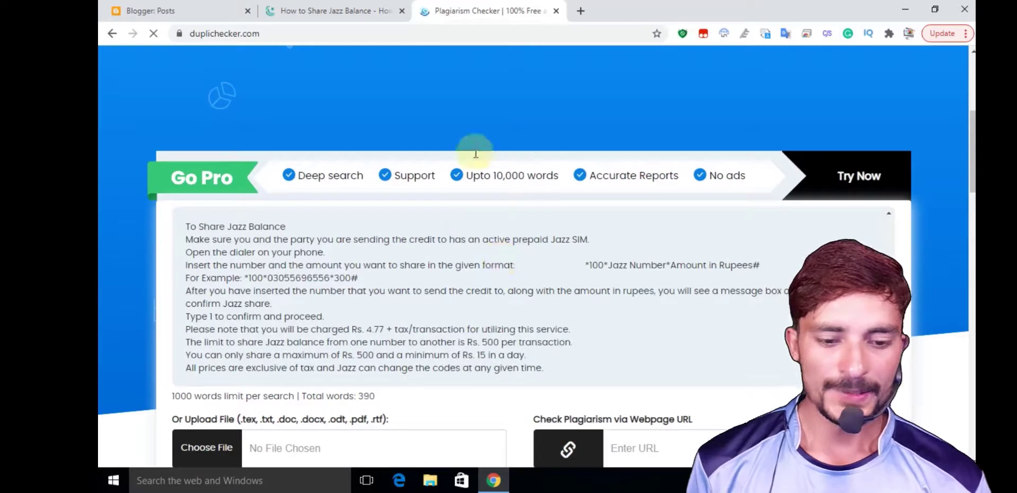
# Complete the "I'm not a robot" verification and run the plagiarism check on the pasted article.
pyautogui.scroll(-3, 390, 284)
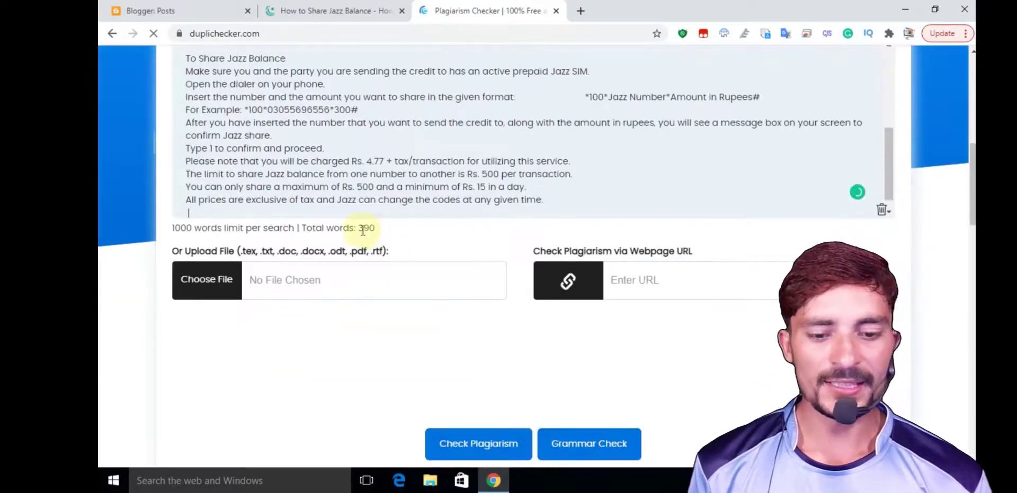
pyautogui.scroll(-3, 429, 329)
pyautogui.click(433, 324)
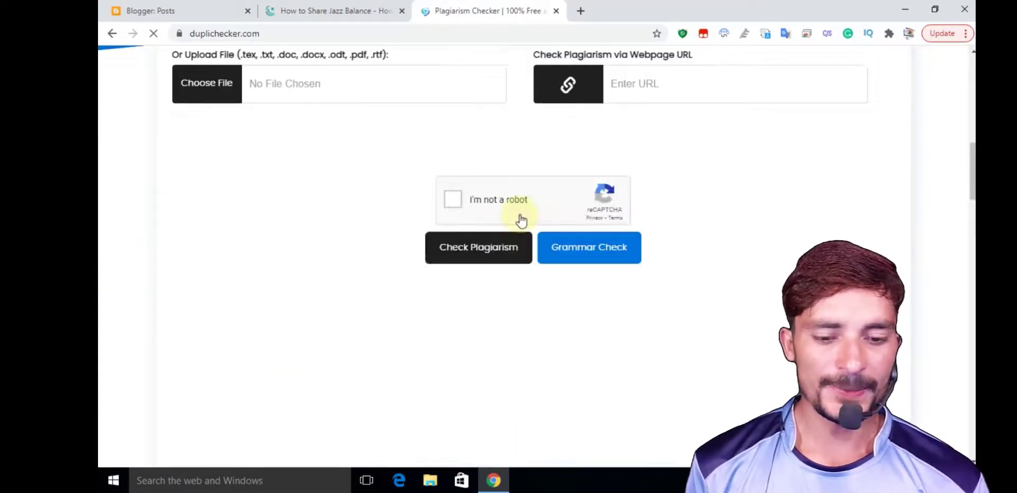
pyautogui.click(486, 194)
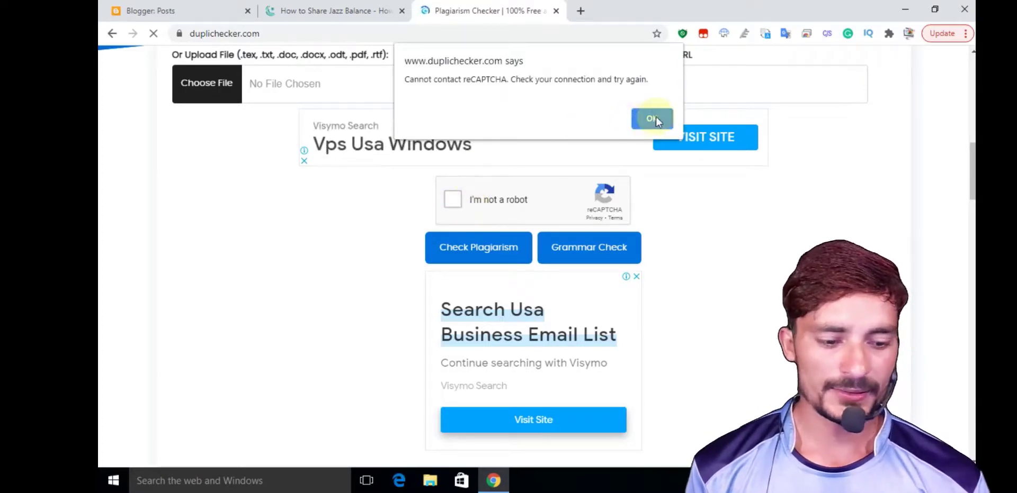
pyautogui.click(651, 117)
pyautogui.click(482, 190)
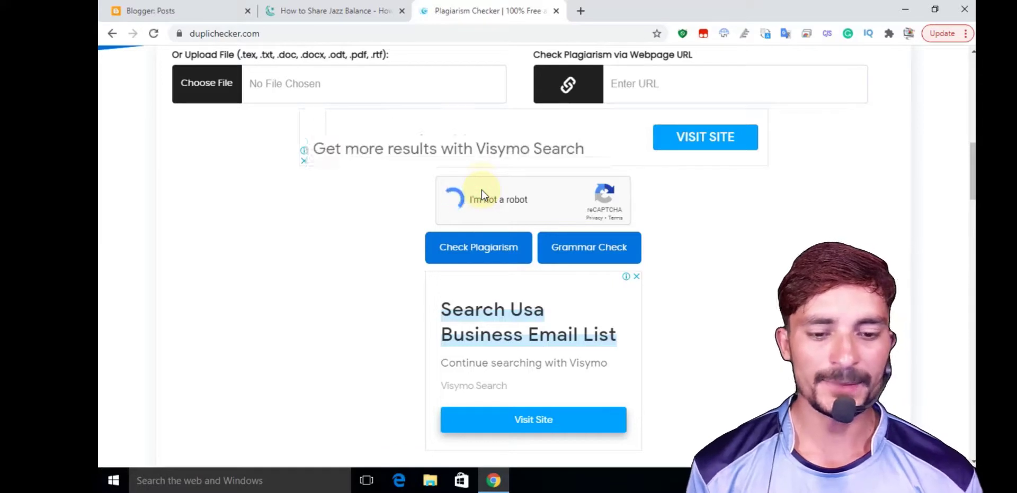
pyautogui.click(466, 248)
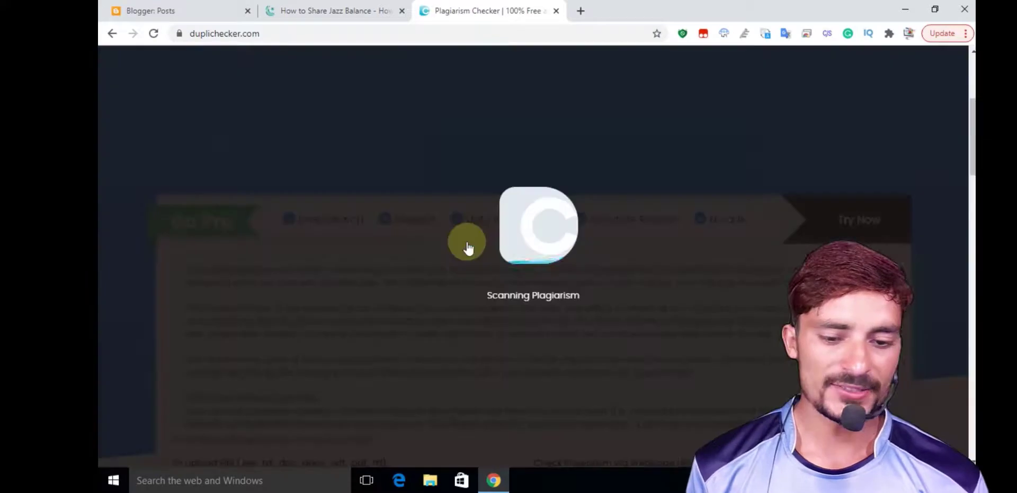
# Delete the article's body text on the propakistani.pk page and turn on Google translation for the page.
pyautogui.click(336, 8)
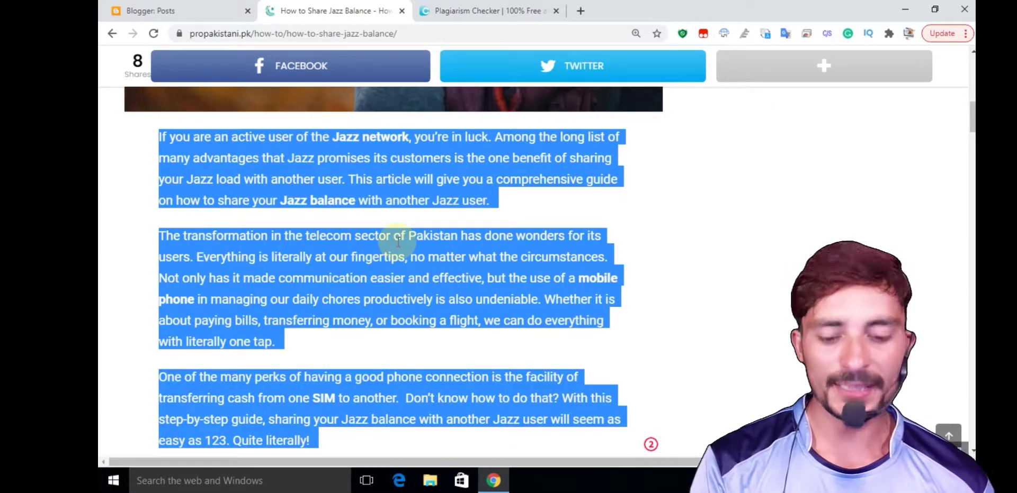
pyautogui.press('Delete')
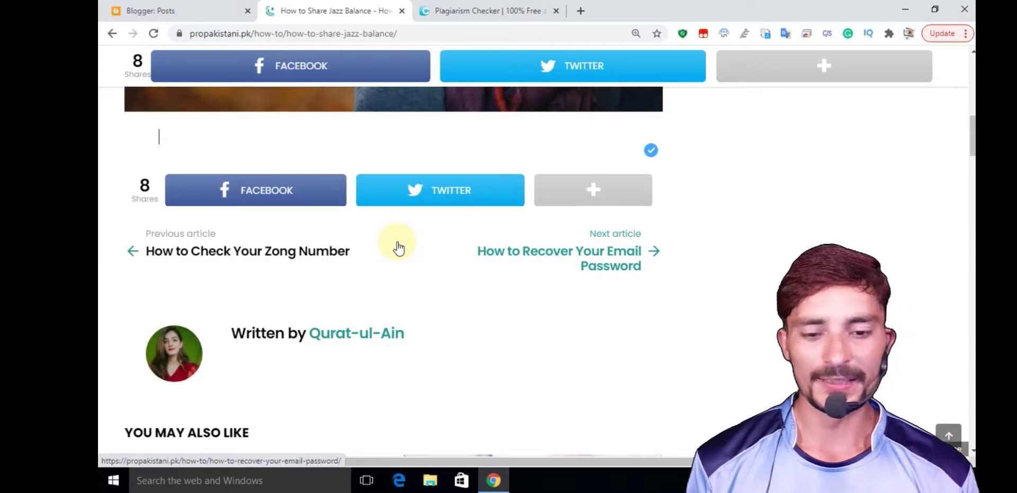
pyautogui.click(786, 34)
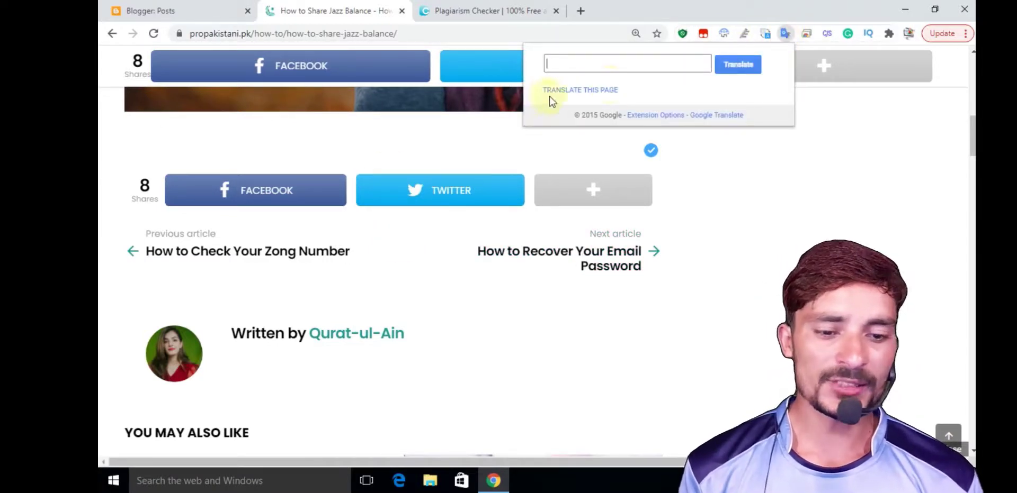
pyautogui.click(568, 90)
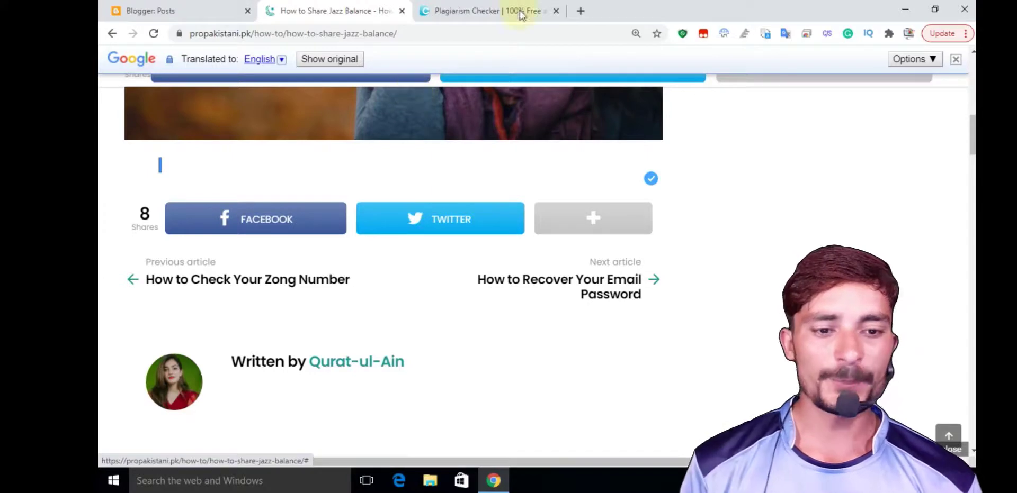
# Search Google for "google translate" in a new browser tab.
pyautogui.click(580, 11)
pyautogui.write('go')
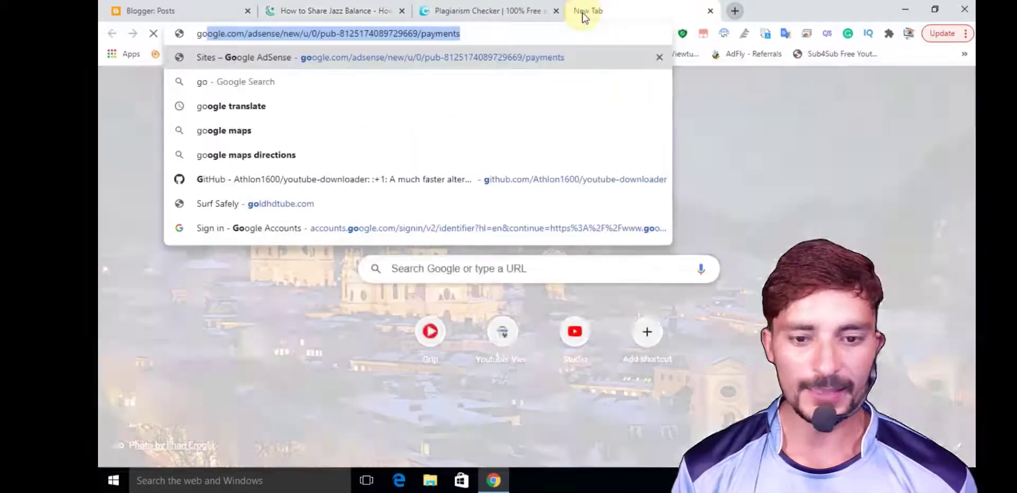
pyautogui.press('Down')
pyautogui.press('Return')
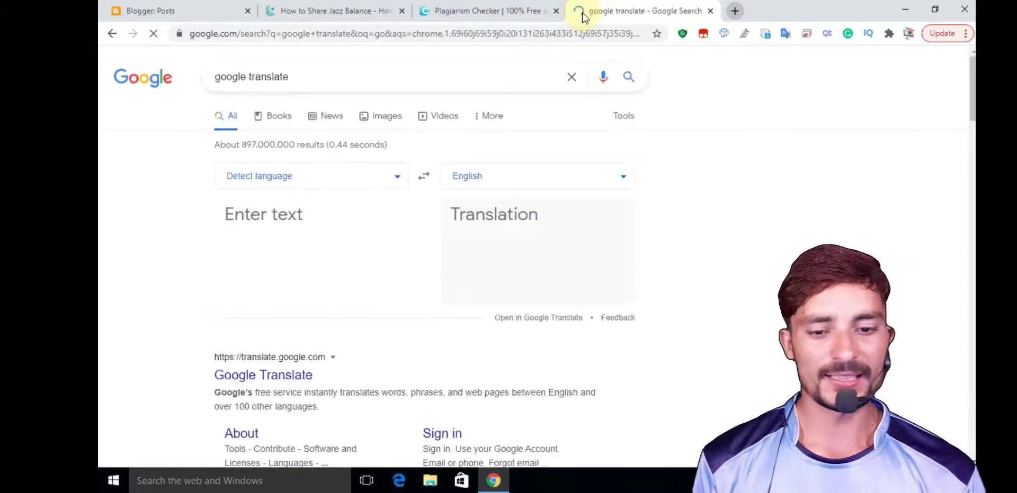
# Set the article page's translation language to Urdu and paste the copied article text into the emptied body so all of it gets translated.
pyautogui.click(350, 10)
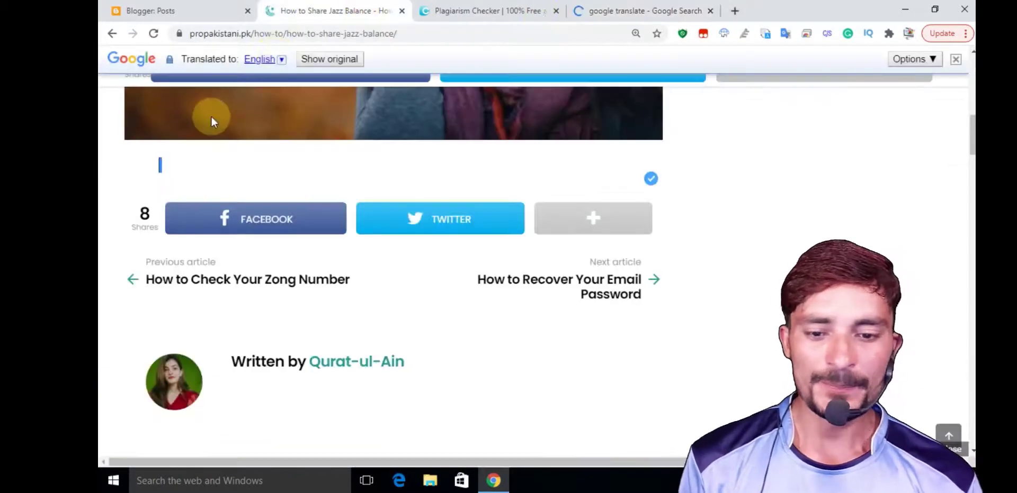
pyautogui.click(261, 60)
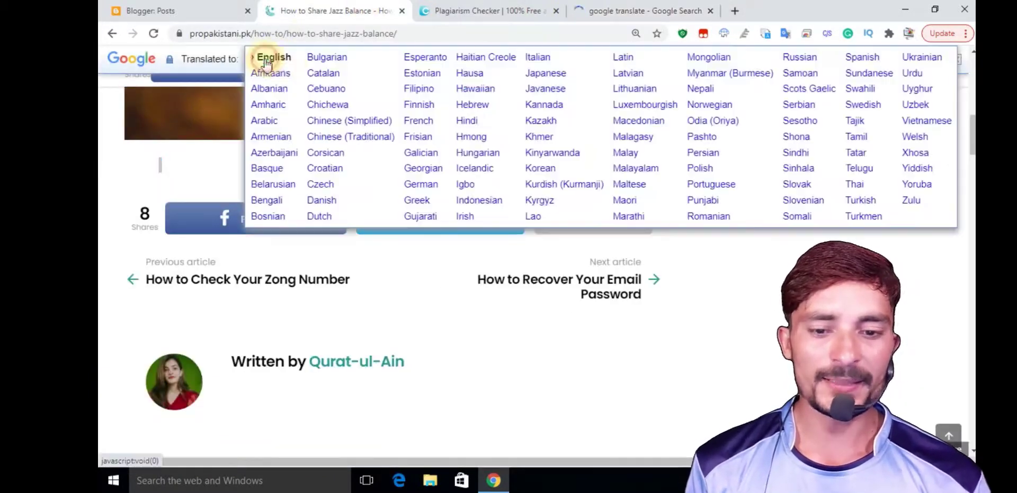
pyautogui.click(912, 74)
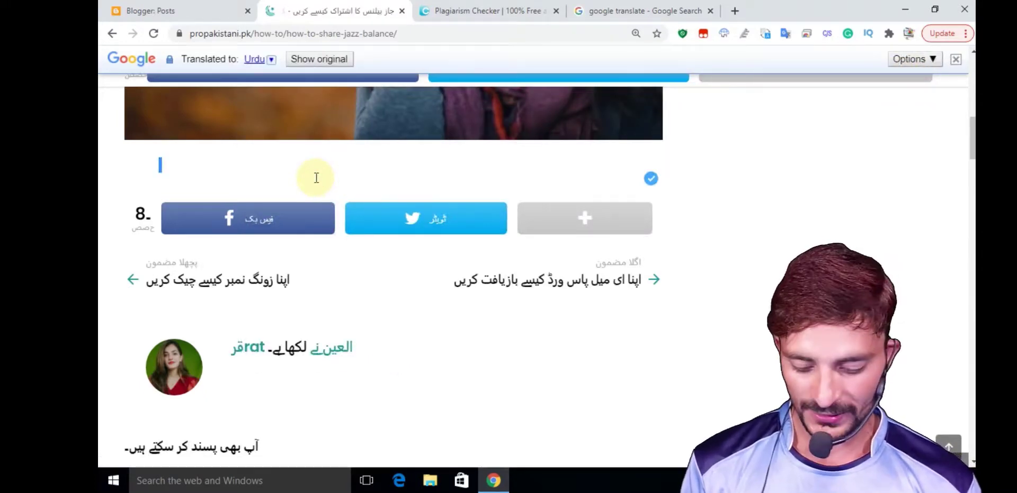
pyautogui.hotkey('ctrl', 'v')
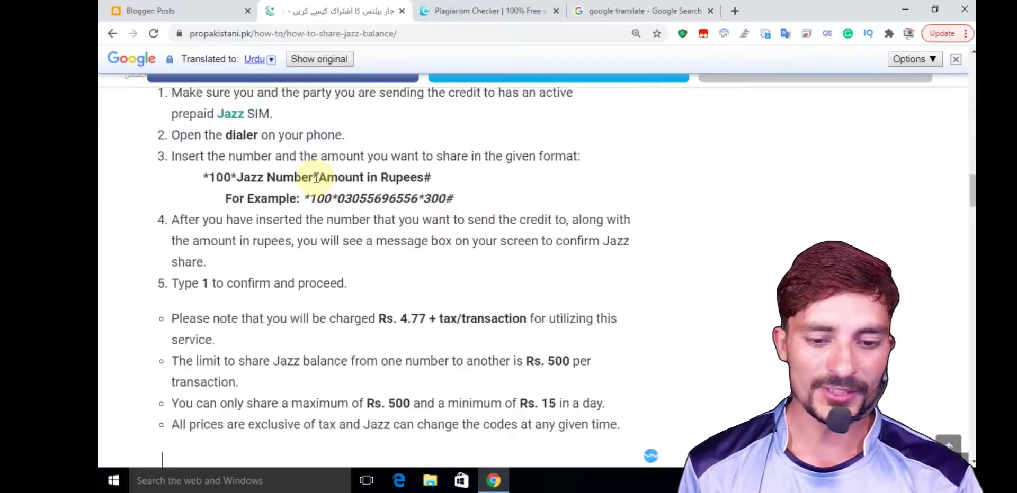
pyautogui.scroll(-2, 363, 262)
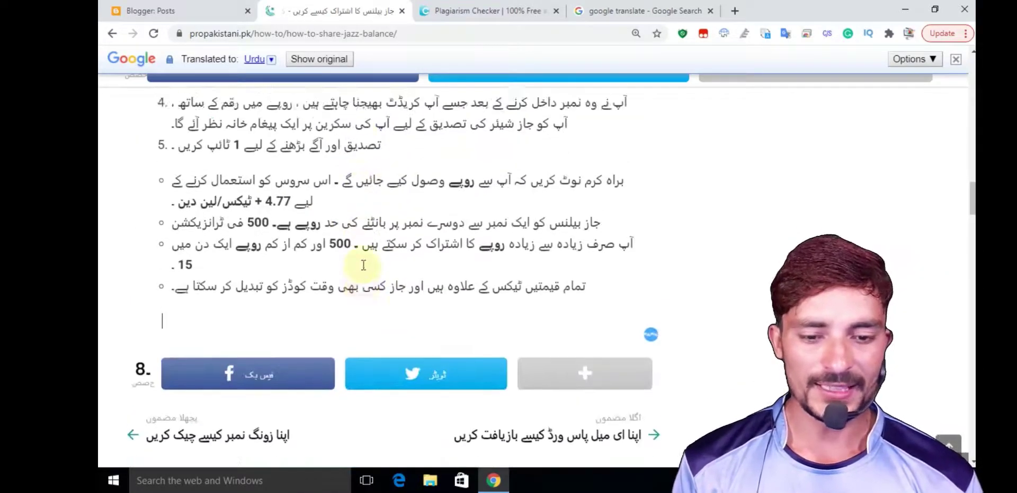
pyautogui.scroll(4, 363, 265)
pyautogui.scroll(10, 363, 265)
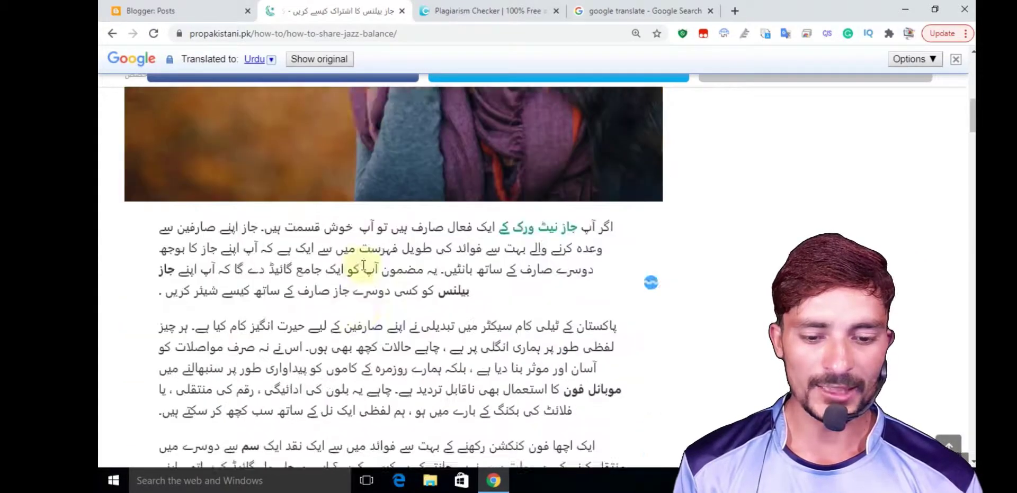
pyautogui.scroll(7, 363, 265)
pyautogui.scroll(-7, 365, 249)
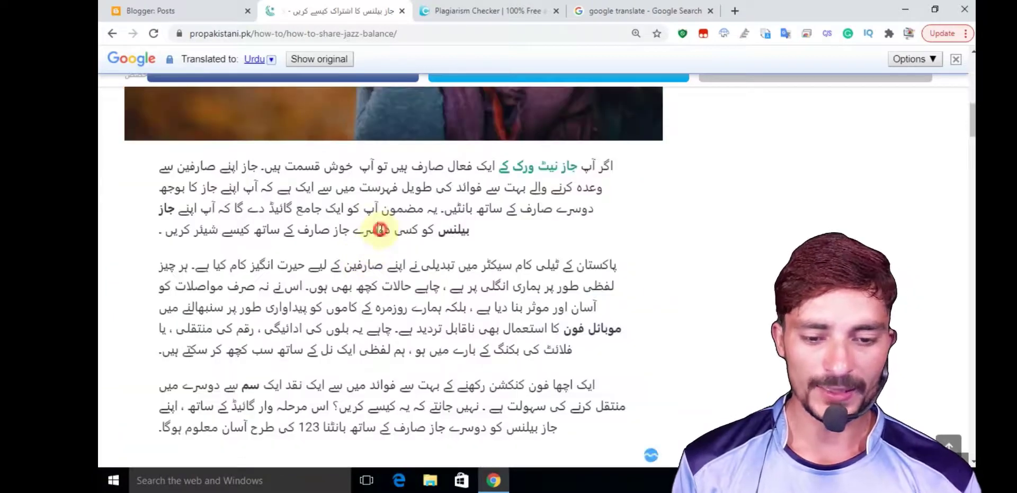
# Cut the Urdu text, switch the page translation to Hindi, and paste the text back so the whole article gets translated.
pyautogui.hotkey('ctrl', 'a')
pyautogui.click(382, 236)
pyautogui.scroll(-5, 382, 231)
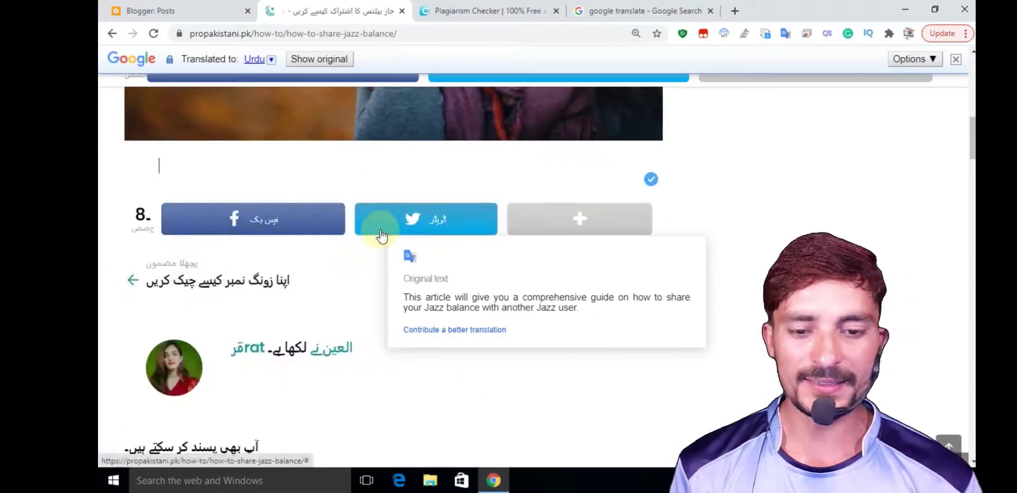
pyautogui.click(260, 59)
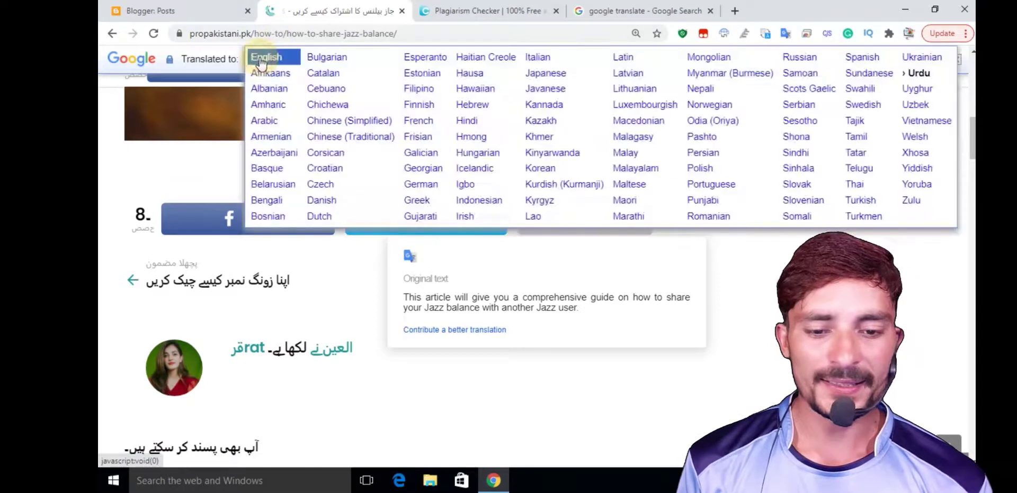
pyautogui.click(486, 122)
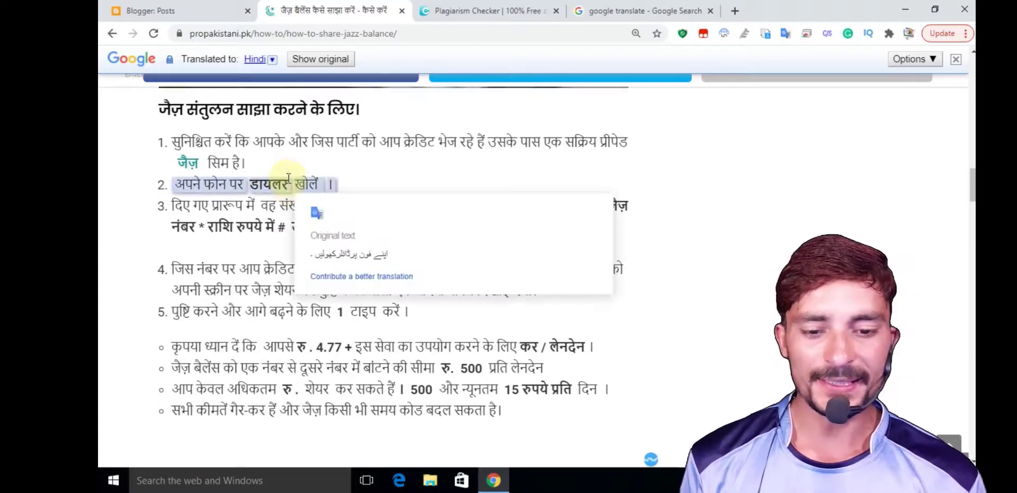
pyautogui.scroll(10, 288, 179)
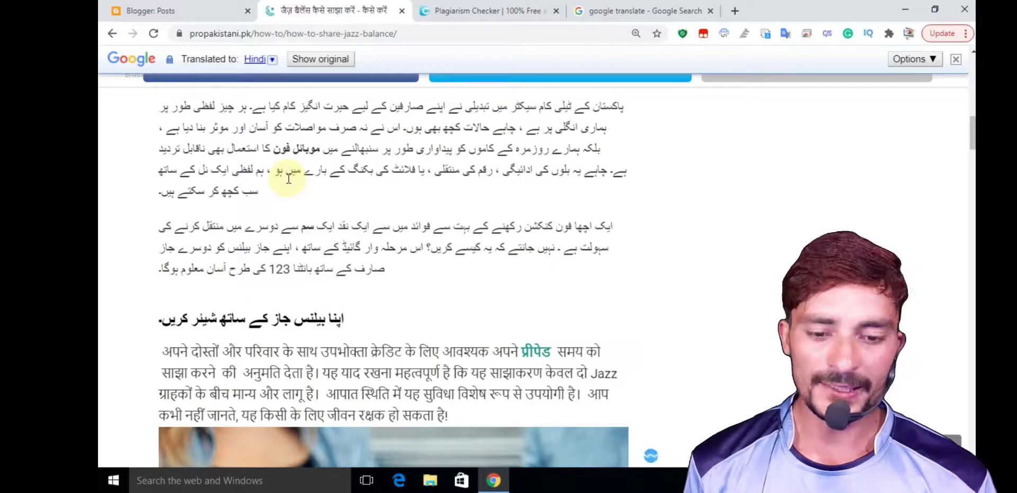
pyautogui.scroll(3, 289, 178)
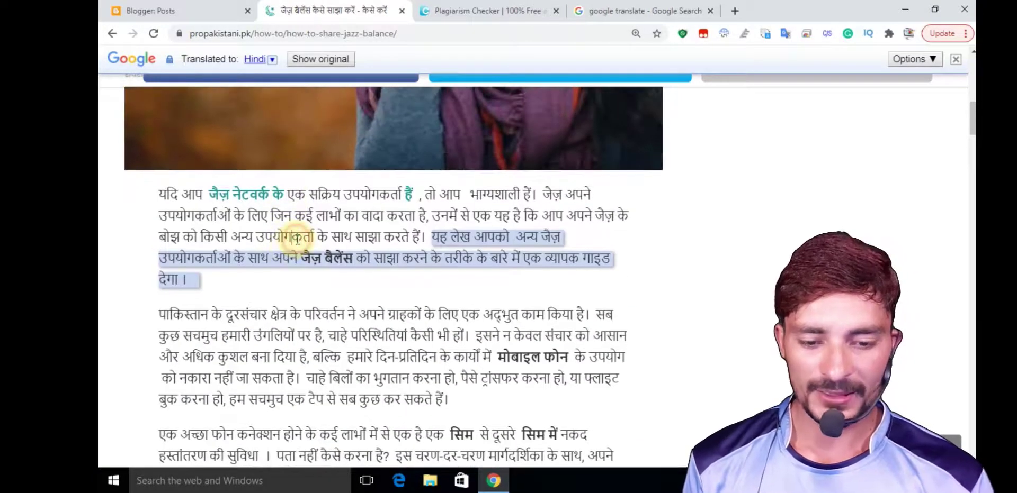
# Cut the Hindi text, switch the page translation to Chinese (Simplified), and paste the text back so the whole article gets translated.
pyautogui.hotkey('ctrl', 'a')
pyautogui.hotkey('ctrl', 'x')
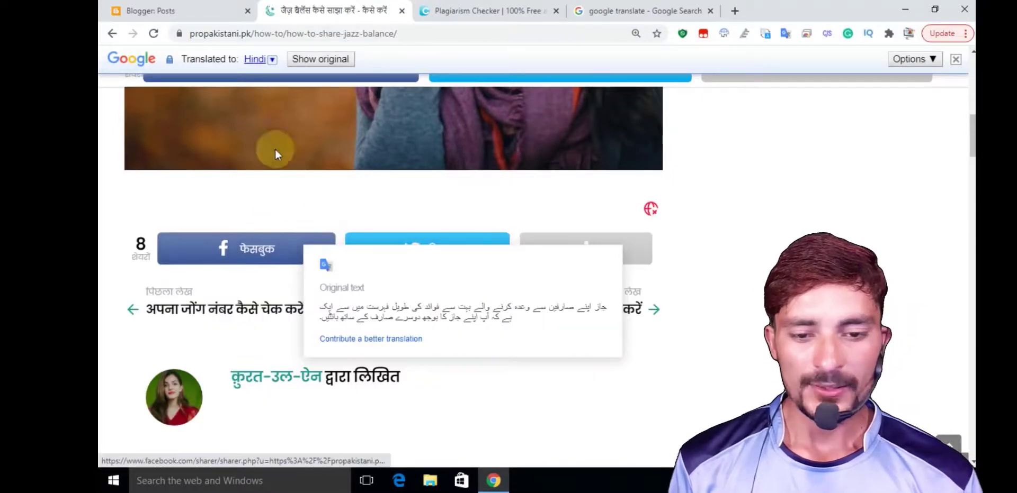
pyautogui.click(262, 59)
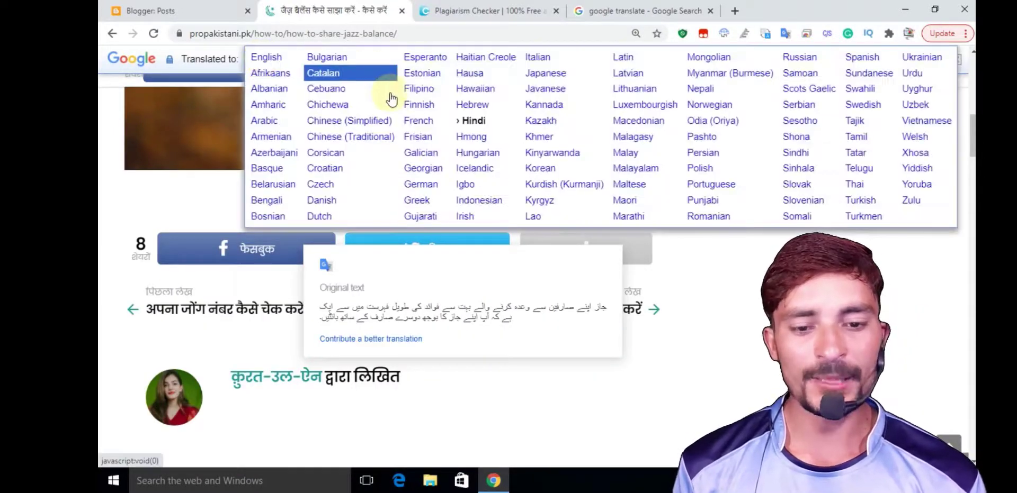
pyautogui.click(355, 121)
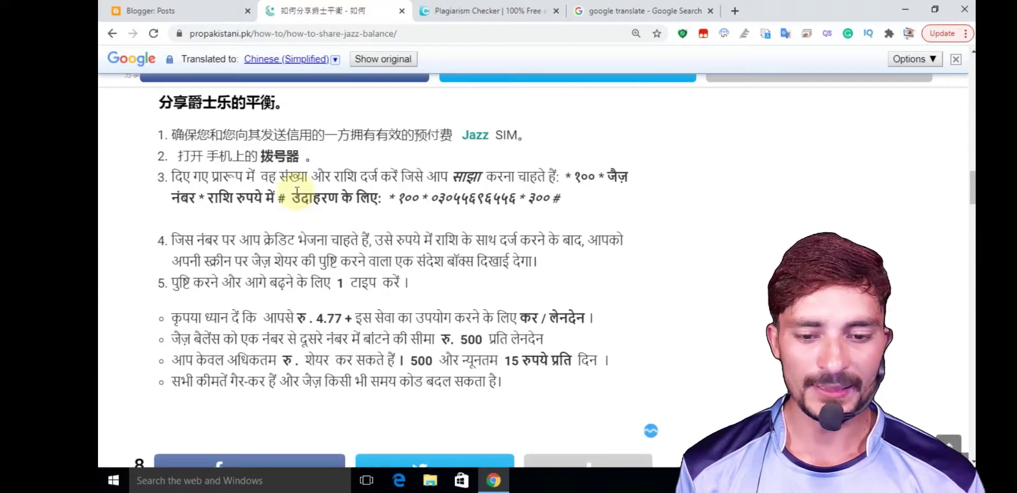
pyautogui.scroll(9, 296, 192)
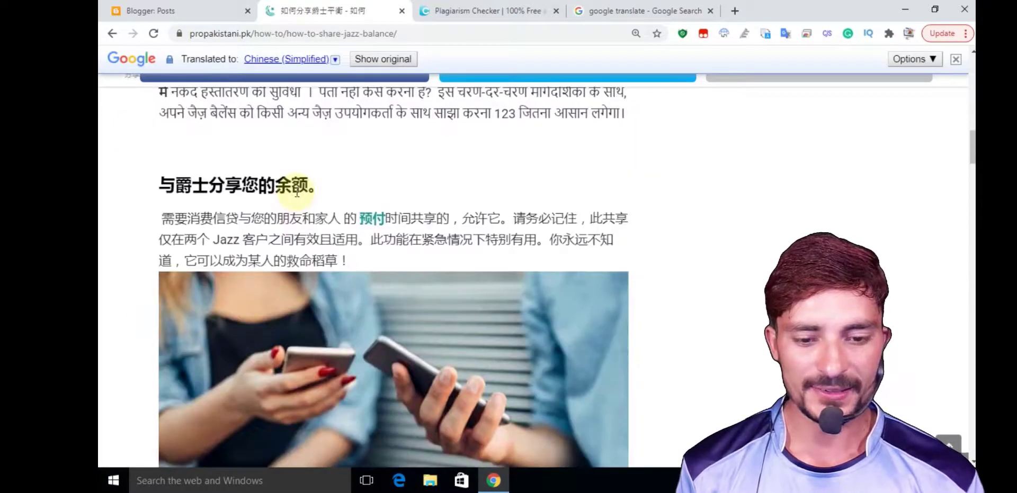
pyautogui.scroll(5, 297, 191)
pyautogui.scroll(-2, 311, 206)
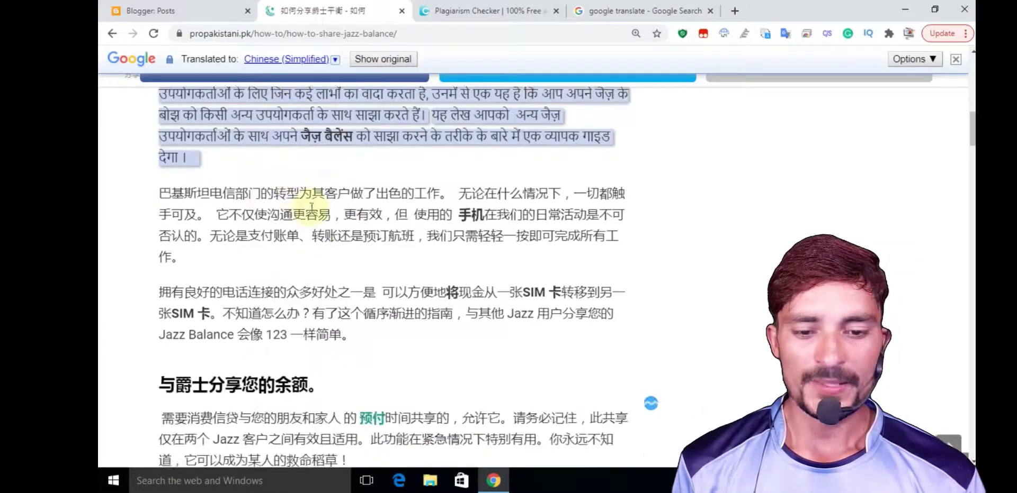
pyautogui.scroll(3, 311, 206)
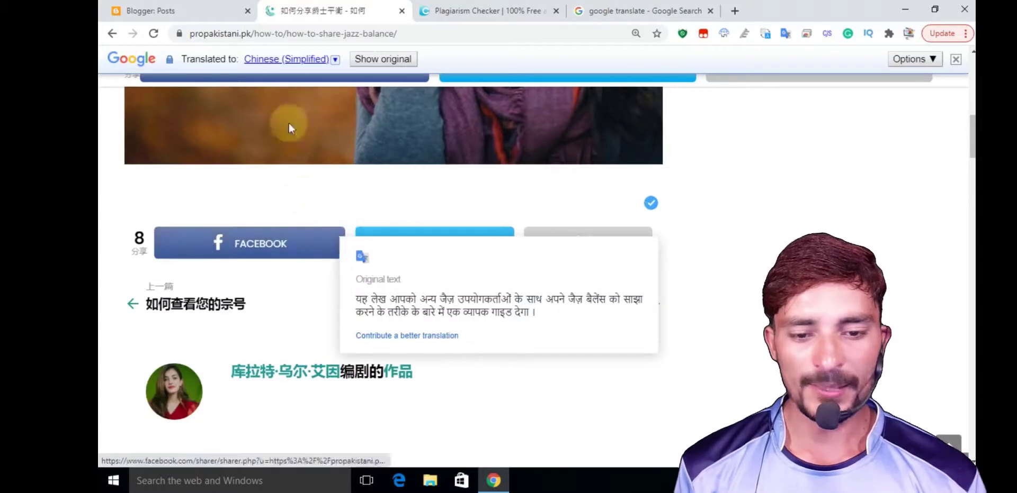
# Switch the page translation to Arabic and paste the Chinese article text back into the body for translation.
pyautogui.click(286, 60)
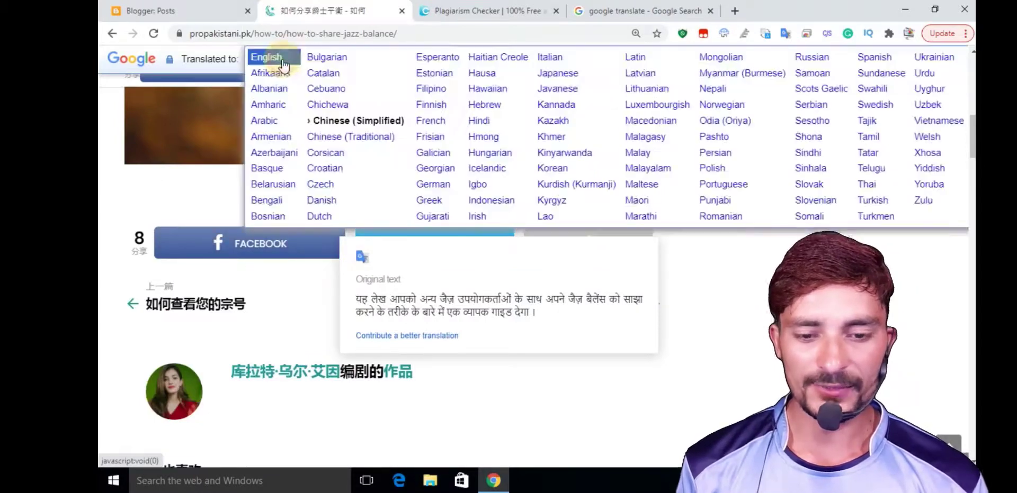
pyautogui.click(268, 121)
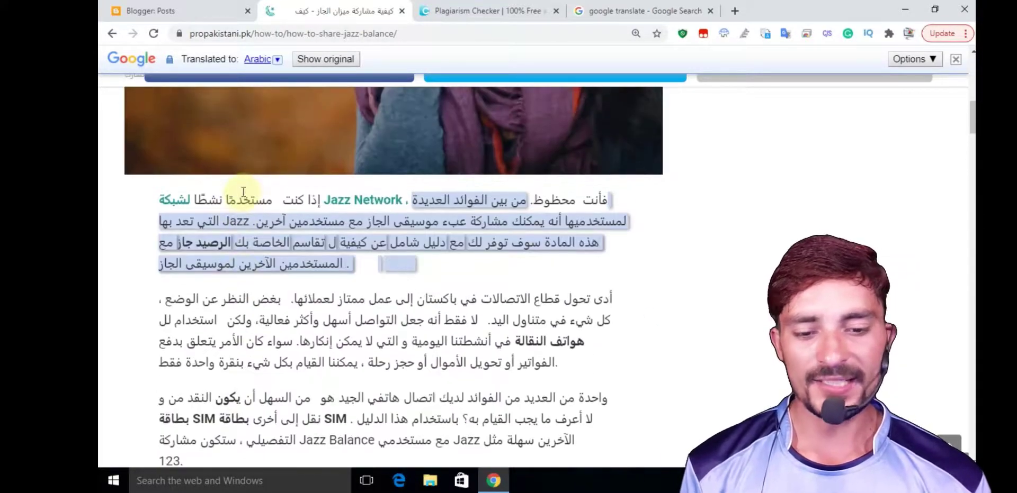
pyautogui.scroll(-3, 243, 192)
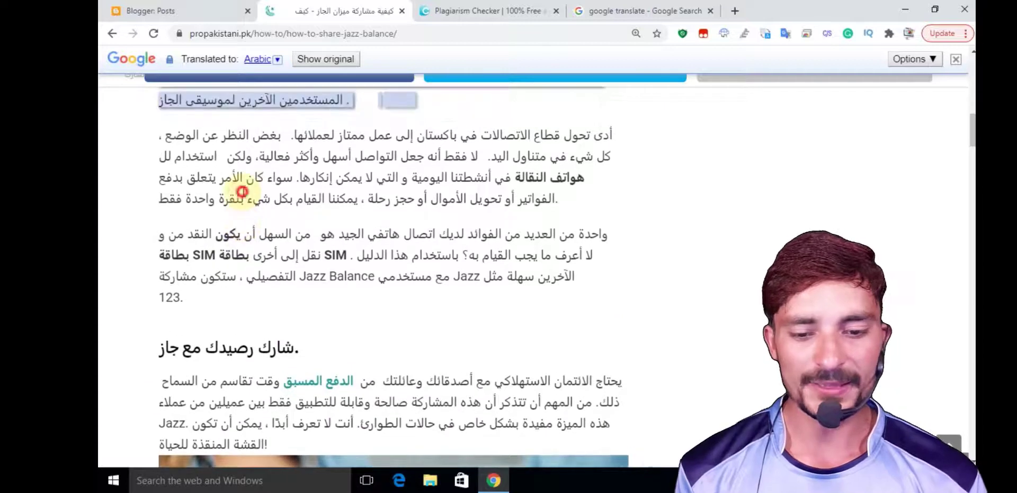
# Cut the Arabic text, switch the page translation to English, and paste the text back so every paragraph gets translated into English.
pyautogui.hotkey('ctrl', 'a')
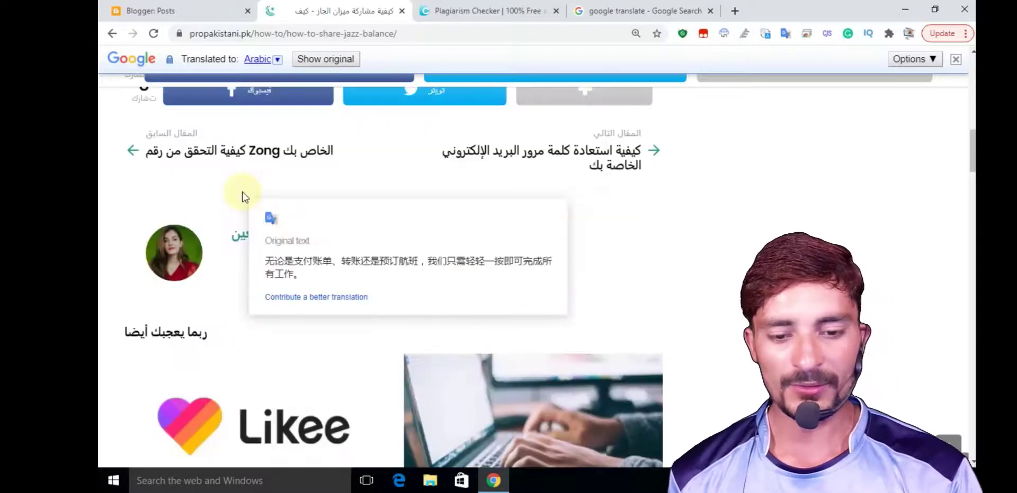
pyautogui.click(258, 59)
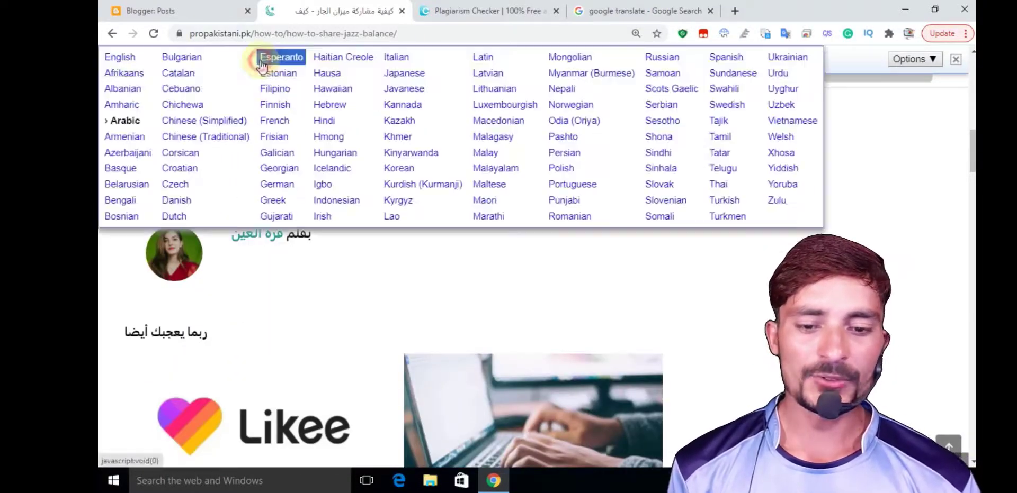
pyautogui.click(121, 58)
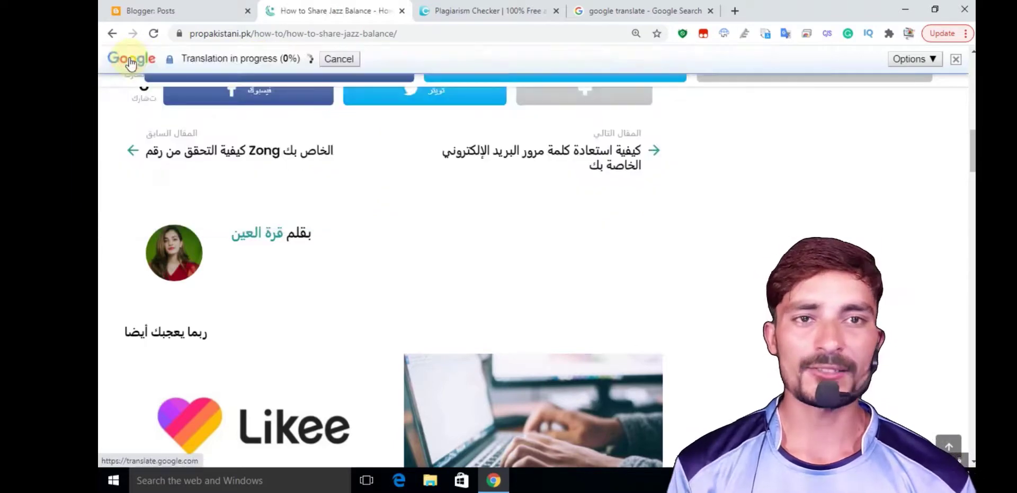
pyautogui.scroll(4, 272, 166)
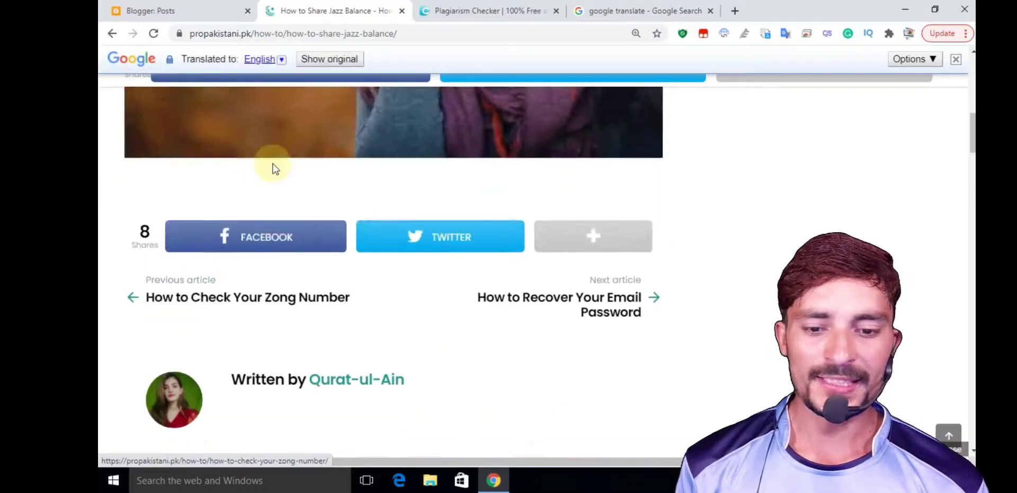
pyautogui.click(270, 257)
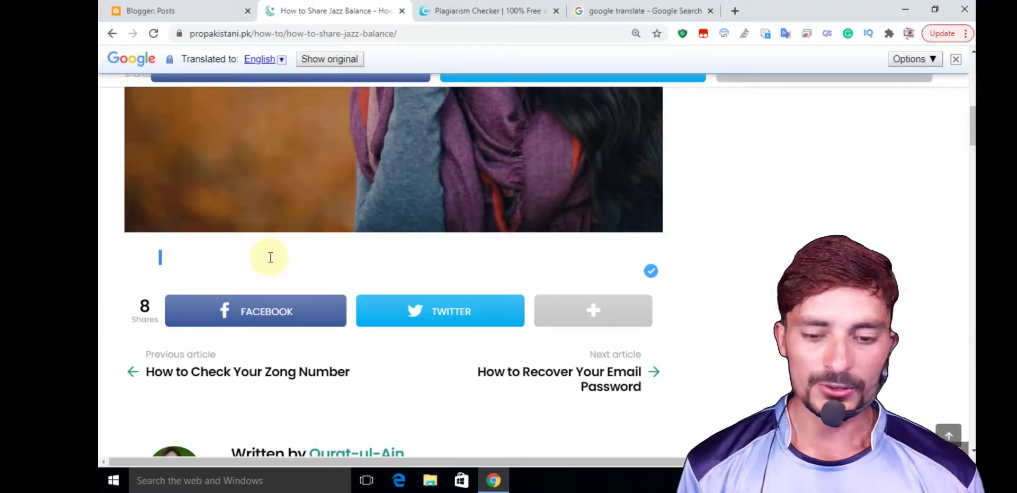
pyautogui.hotkey('ctrl', 'v')
pyautogui.scroll(1, 270, 257)
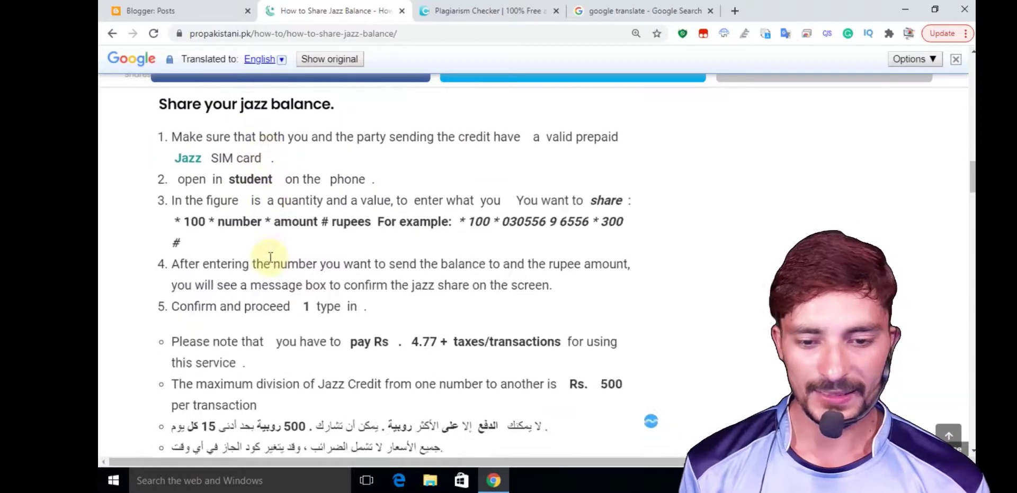
pyautogui.scroll(11, 270, 258)
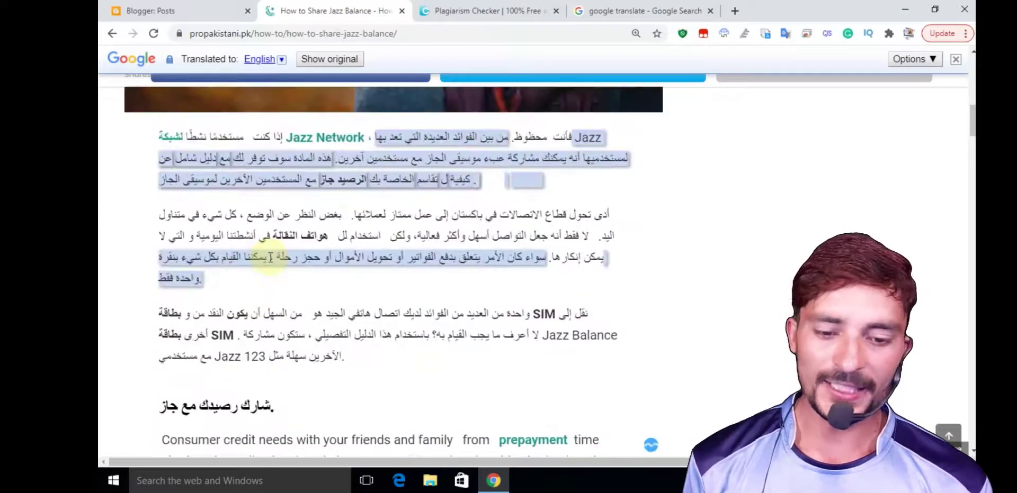
pyautogui.scroll(2, 270, 258)
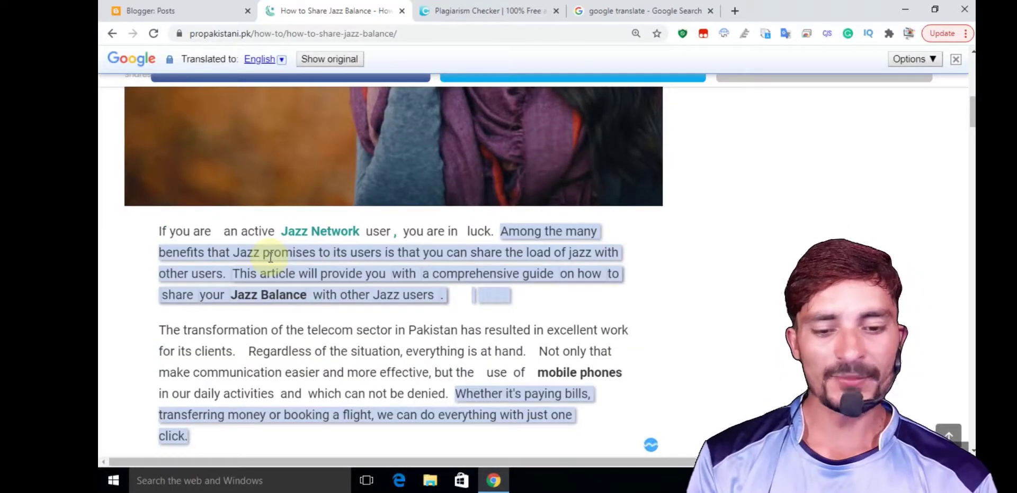
# Cut the whole retranslated English article out of the propakistani.pk page.
pyautogui.moveTo(270, 258)
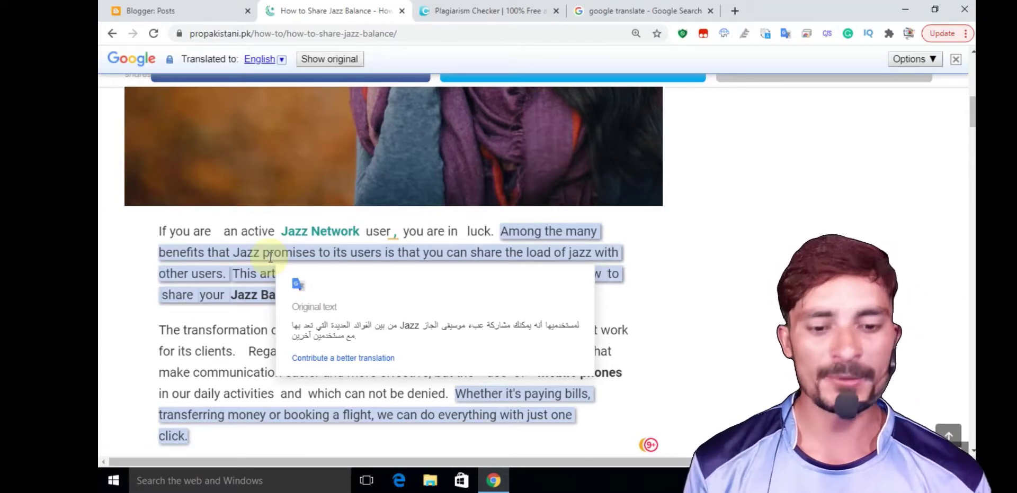
pyautogui.hotkey('ctrl', 'a')
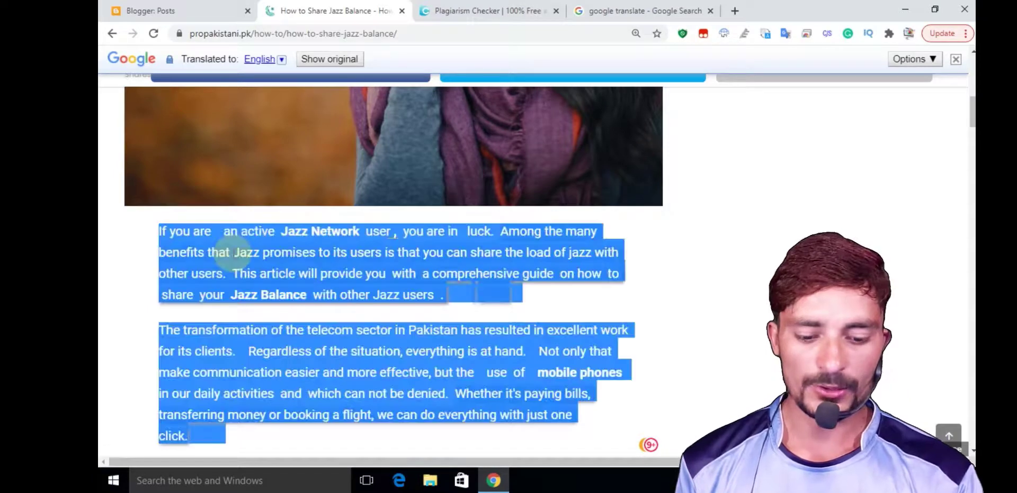
pyautogui.press('BackSpace')
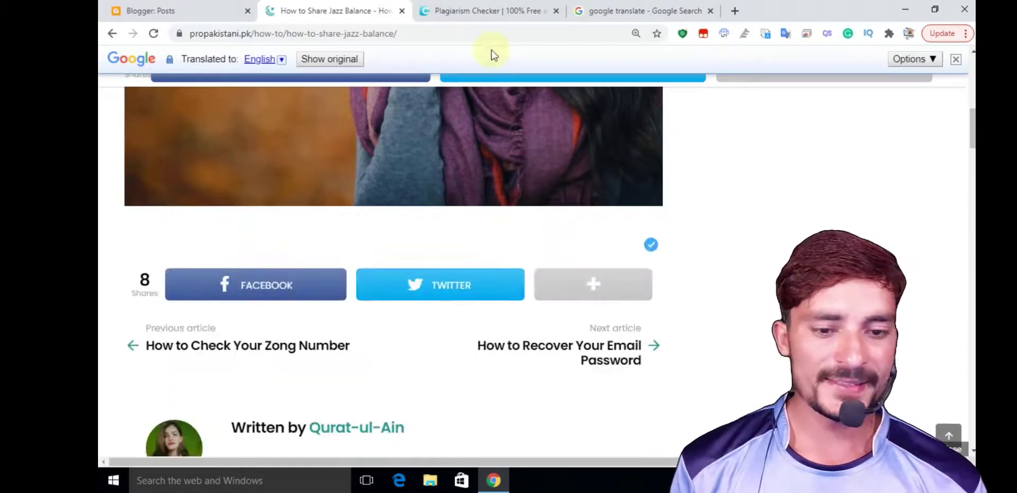
# Review the original article's plagiarism results in Dupli Checker and open a blank browser tab.
pyautogui.click(491, 7)
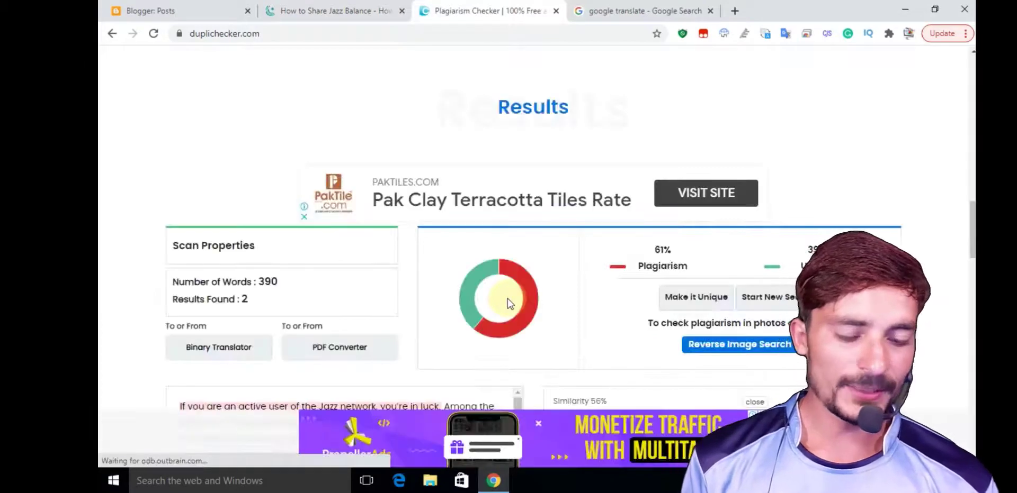
pyautogui.scroll(-1, 507, 300)
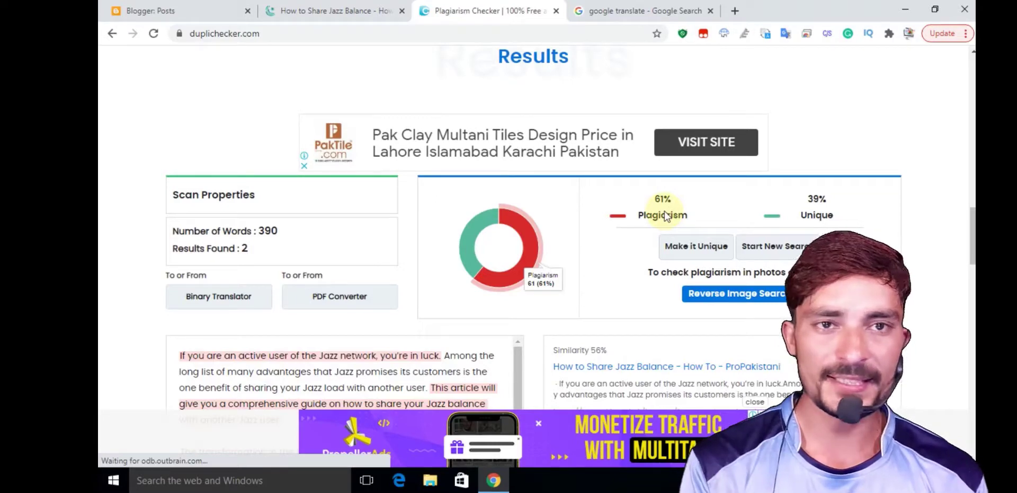
pyautogui.click(734, 12)
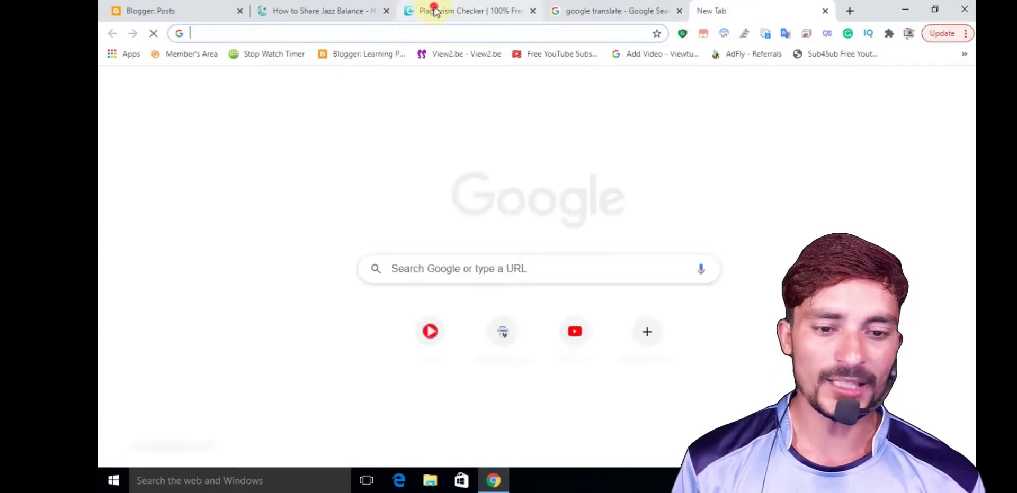
# Replace the original article in the Dupli Checker text box with the retranslated English version and read it through for untranslated lines.
pyautogui.click(423, 11)
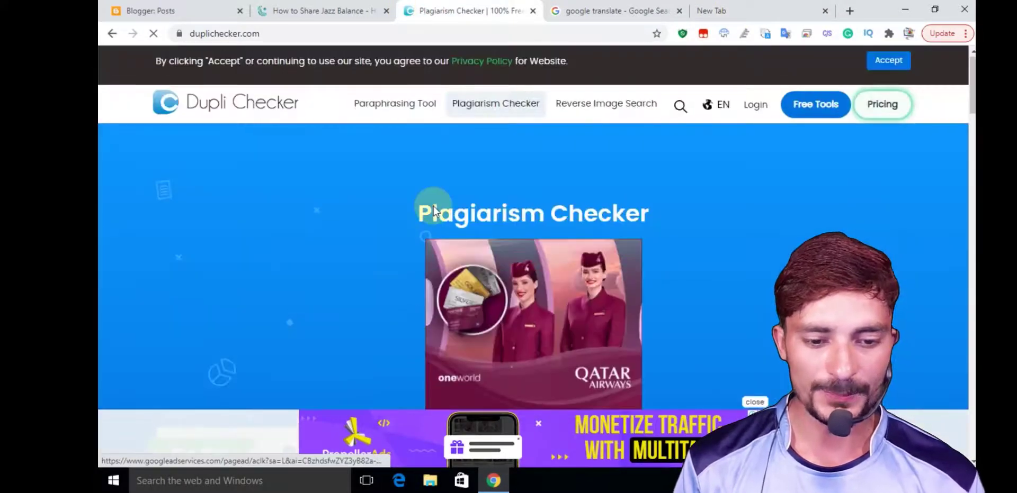
pyautogui.scroll(5, 433, 206)
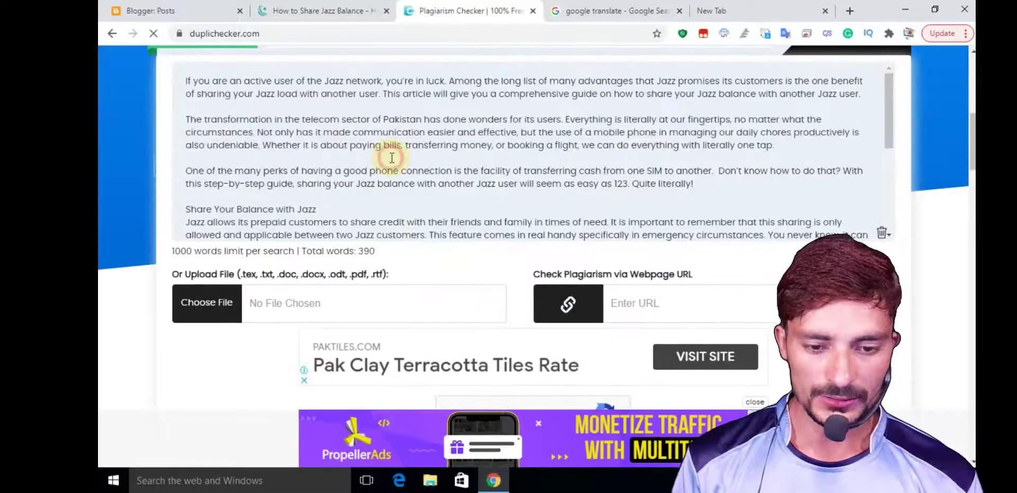
pyautogui.click(391, 157)
pyautogui.hotkey('ctrl', 'a')
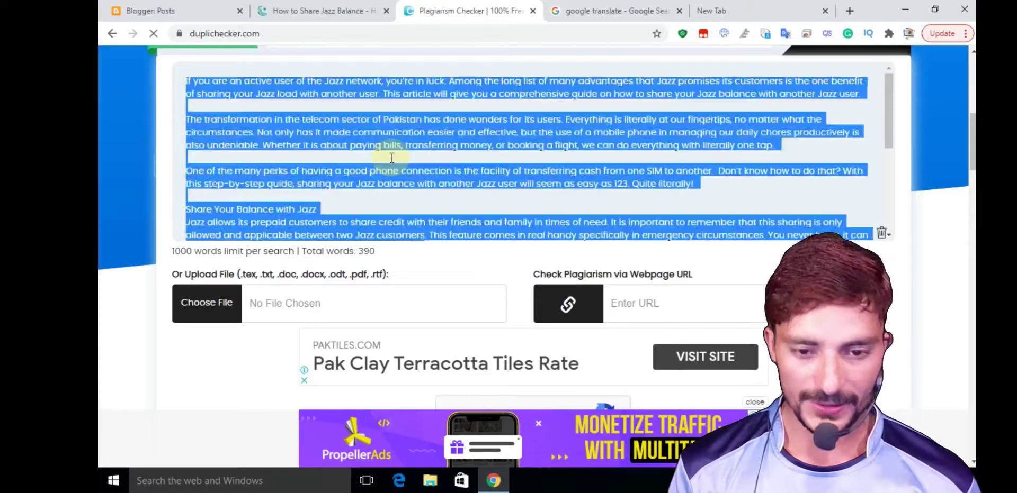
pyautogui.press('BackSpace')
pyautogui.hotkey('ctrl', 'v')
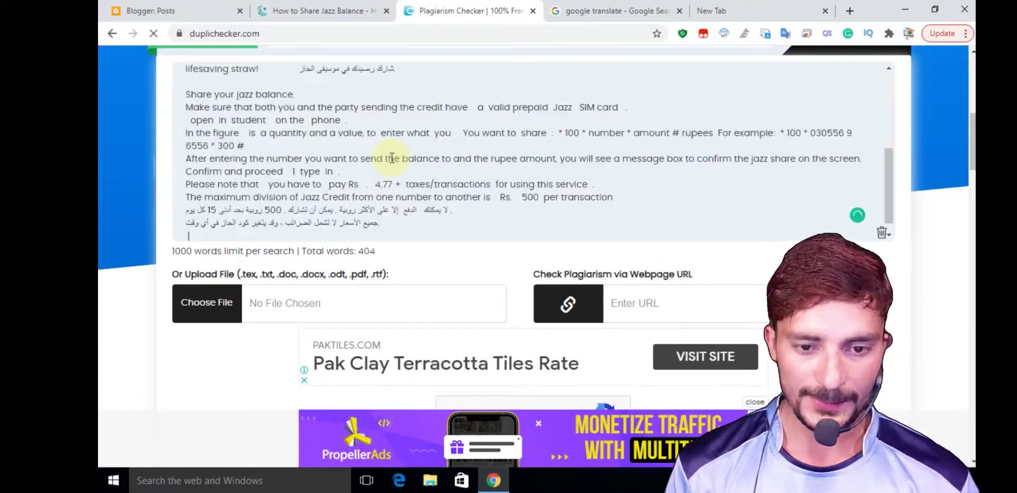
pyautogui.scroll(2, 304, 107)
pyautogui.scroll(1, 303, 107)
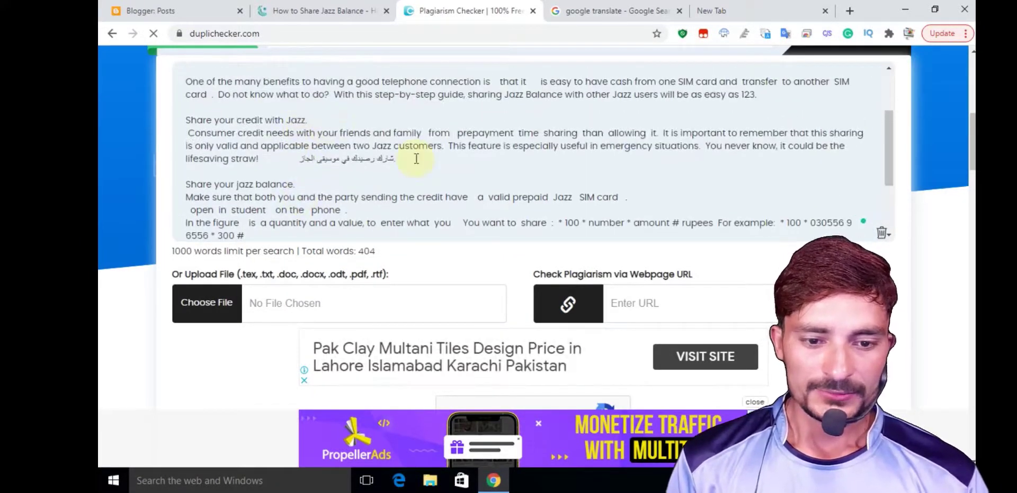
pyautogui.scroll(-3, 416, 159)
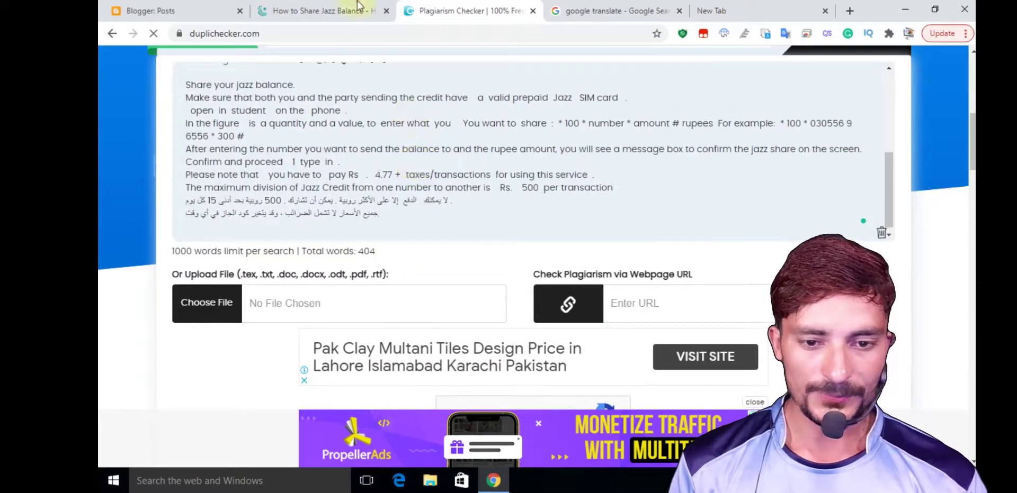
# Restore the cut article on the propakistani.pk page, let its last lines translate into English, and copy the complete text.
pyautogui.click(357, 7)
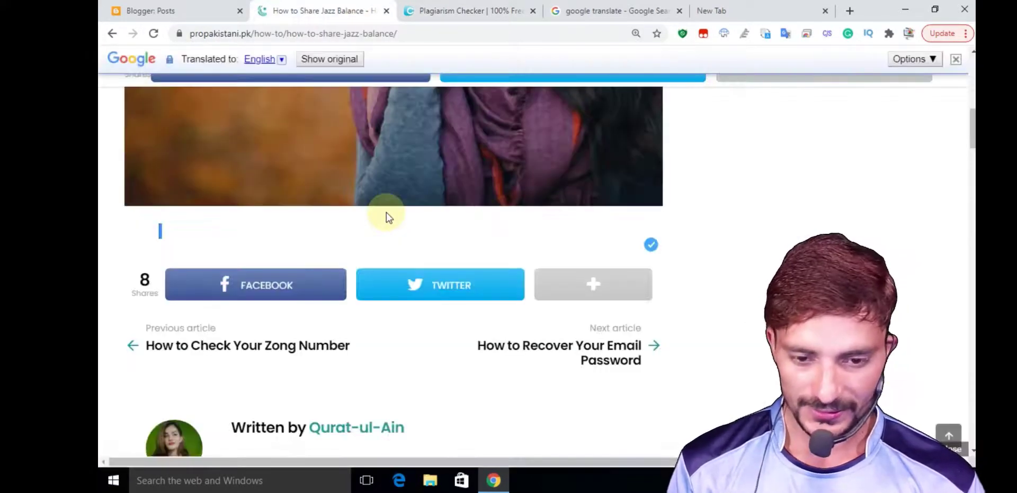
pyautogui.hotkey('ctrl', 'z')
pyautogui.scroll(-7, 371, 310)
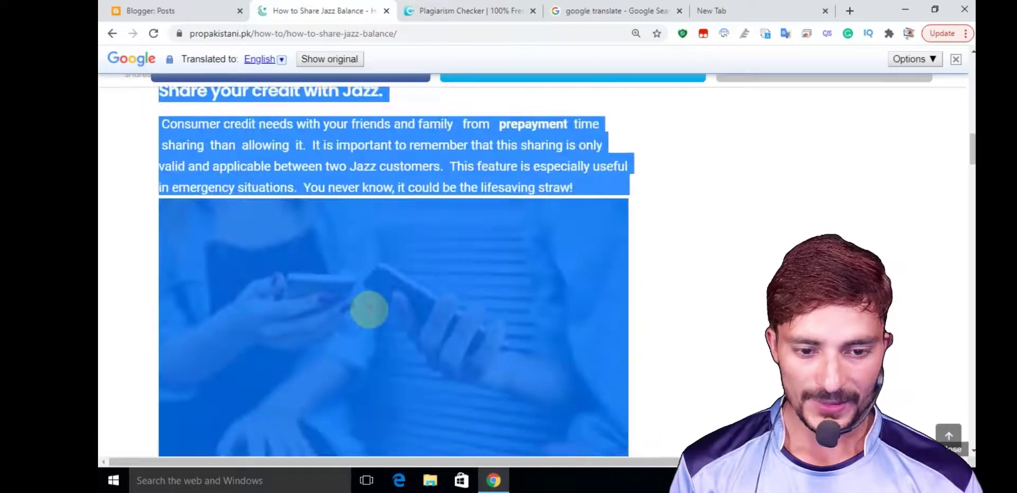
pyautogui.scroll(-10, 369, 310)
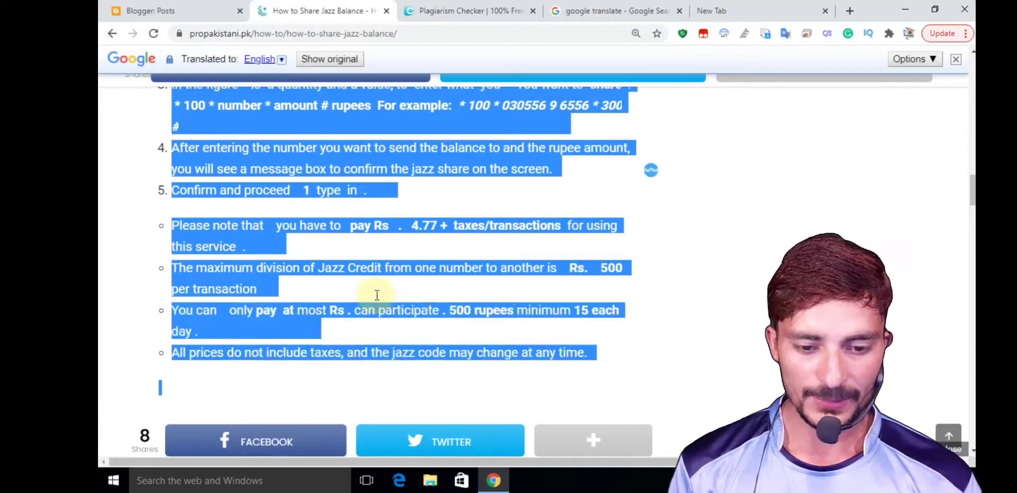
pyautogui.scroll(-5, 341, 306)
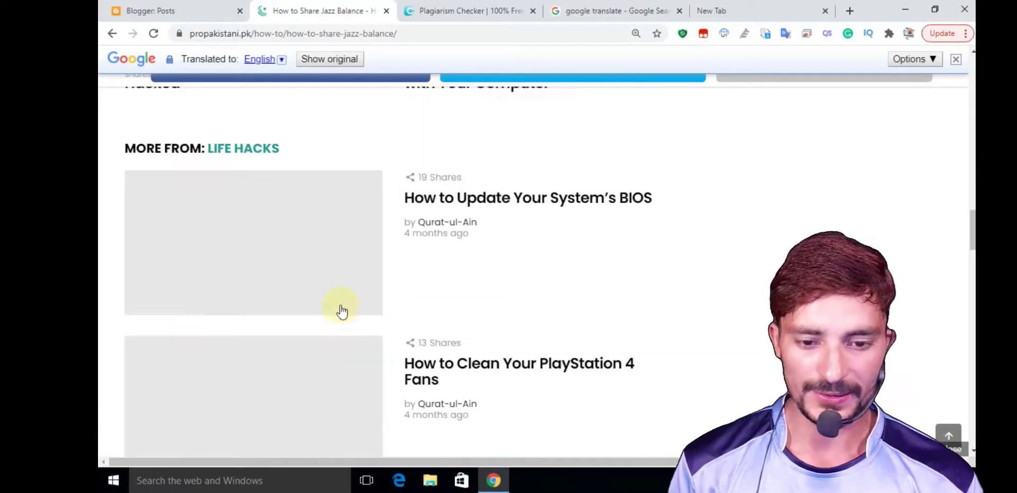
# Replace the text in the plagiarism checker with the fully translated English article and inspect the stray space before the full stop after "pay Rs".
pyautogui.hotkey('ctrl', 'Tab')
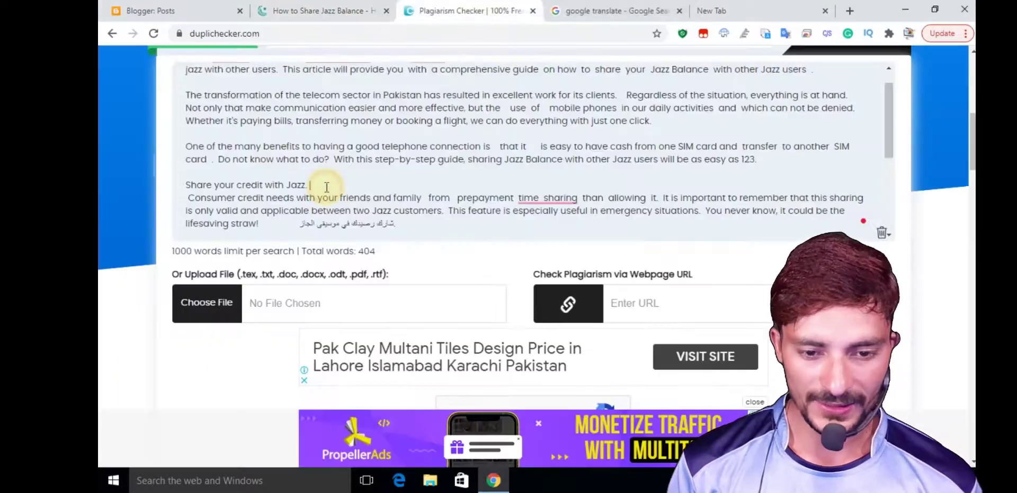
pyautogui.hotkey('ctrl', 'a')
pyautogui.press('BackSpace')
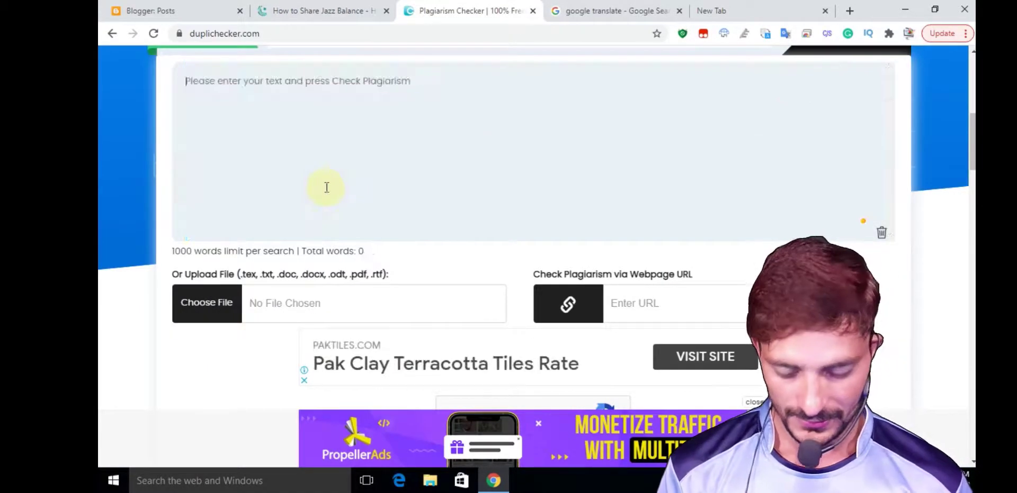
pyautogui.hotkey('ctrl', 'v')
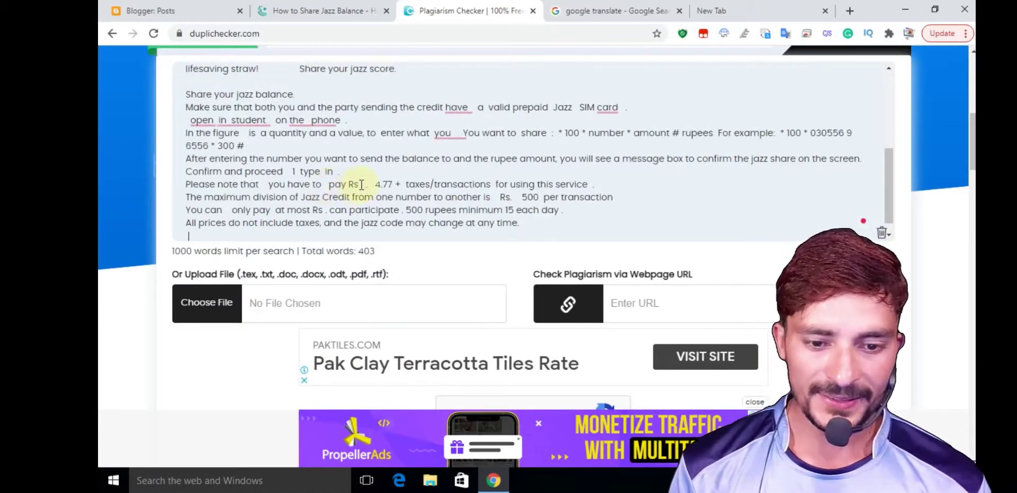
pyautogui.doubleClick(363, 184)
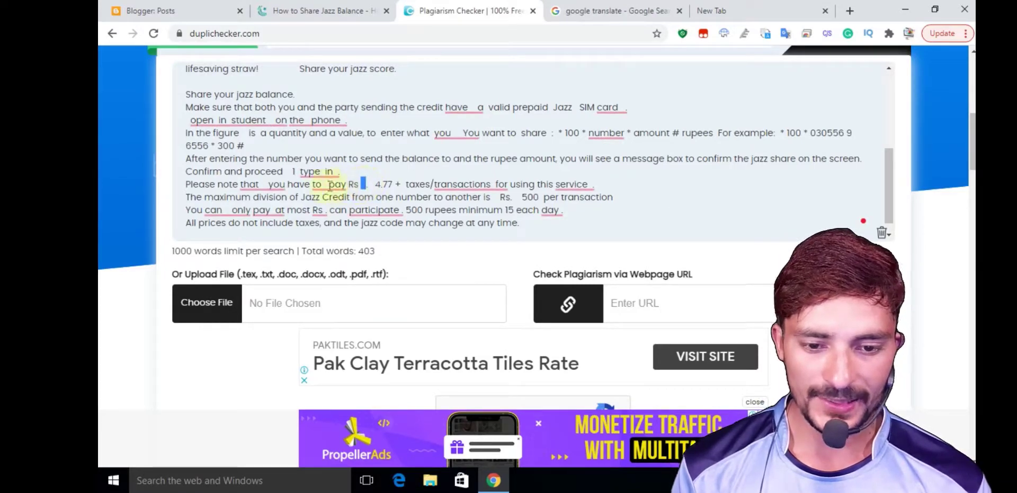
pyautogui.moveTo(328, 173)
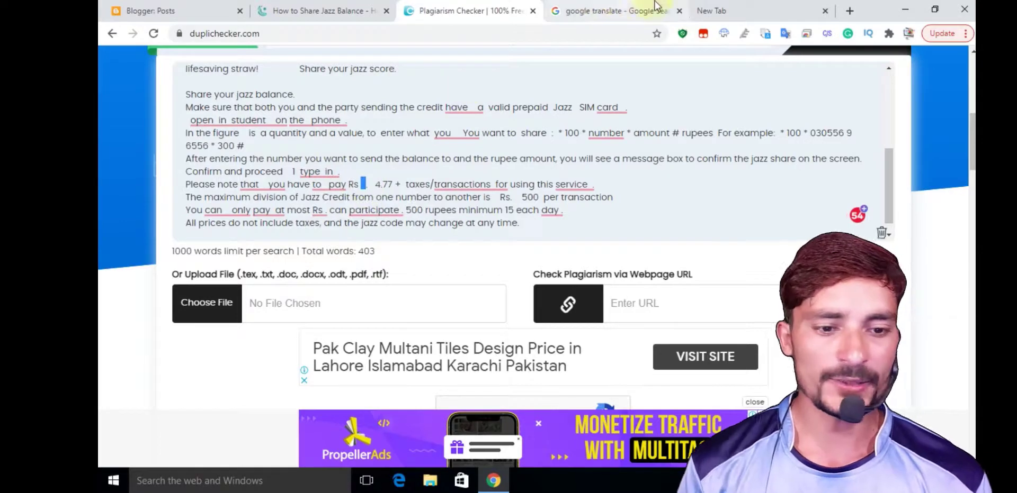
# Open localhost/article in the blank tab and submit the translated article there to strip its extra spaces.
pyautogui.click(734, 7)
pyautogui.write('lo')
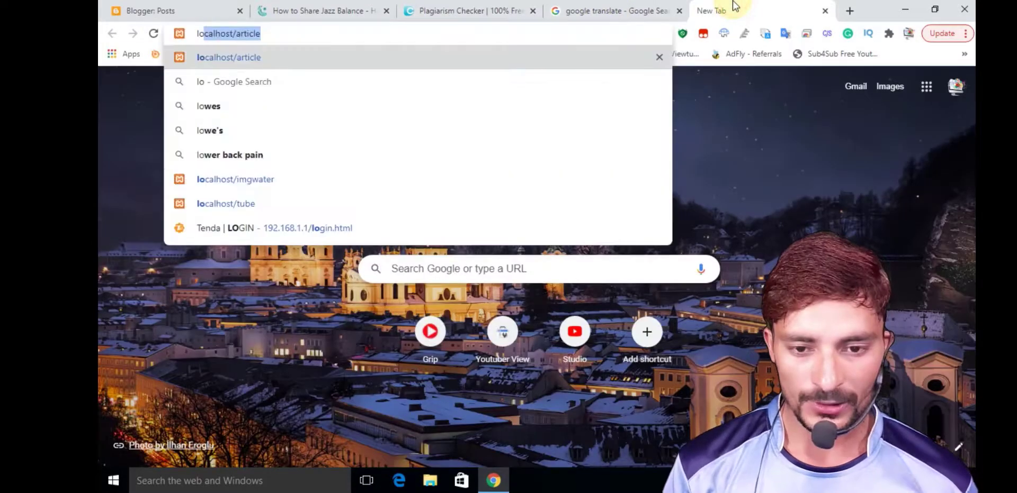
pyautogui.press('Return')
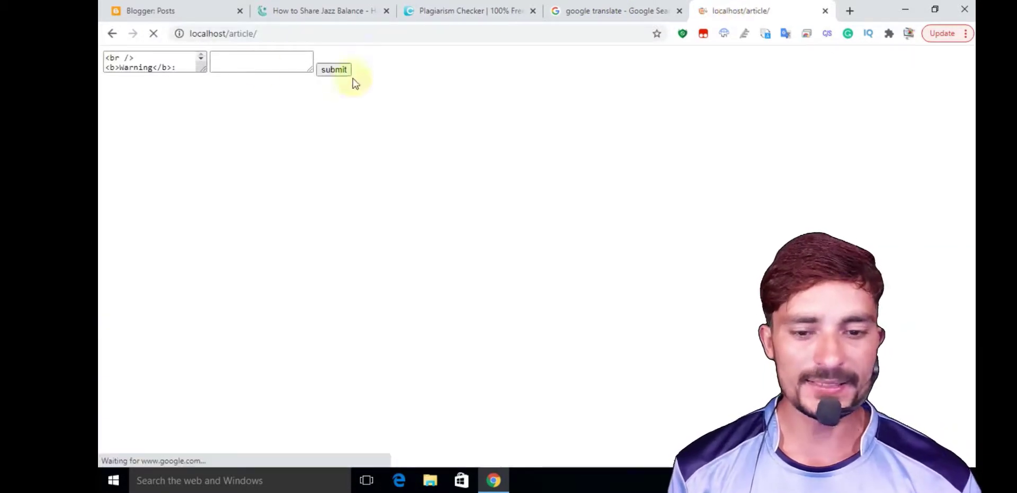
pyautogui.click(256, 63)
pyautogui.hotkey('ctrl', 'v')
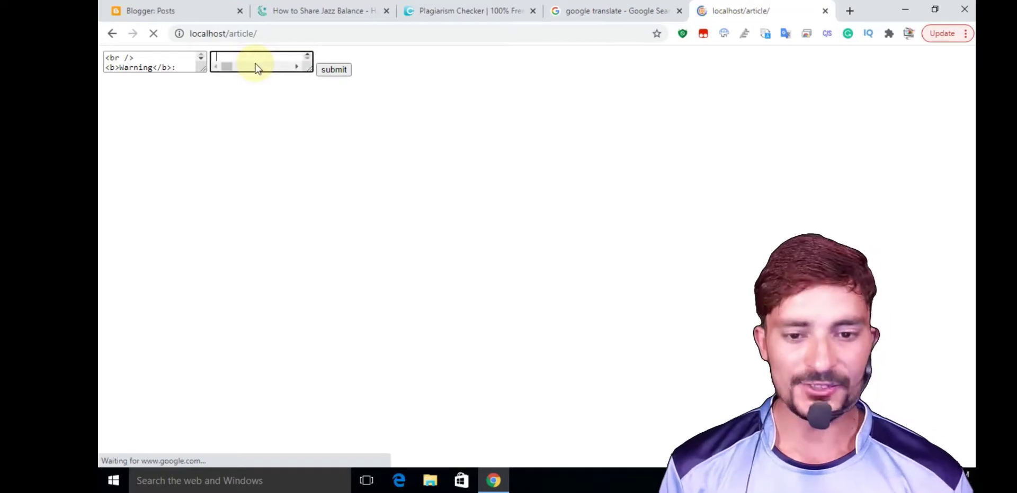
pyautogui.click(331, 70)
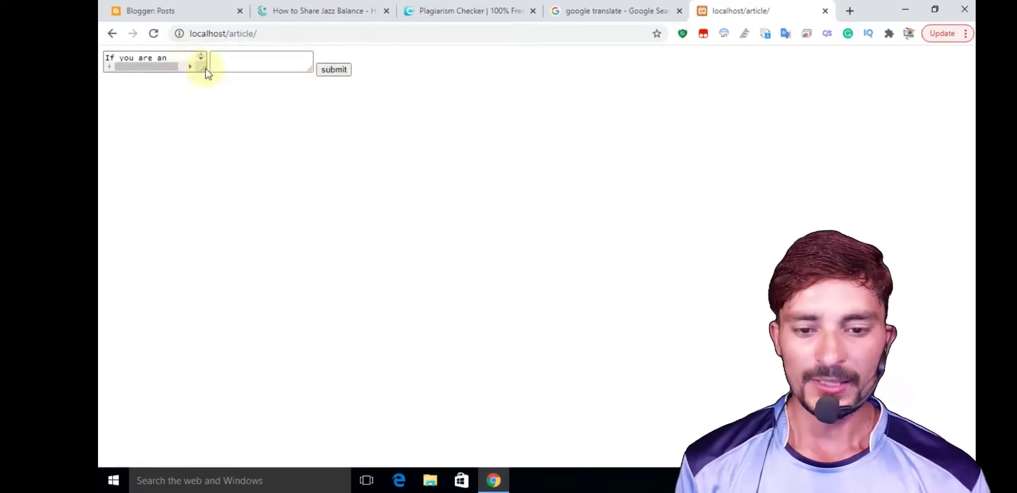
# Enlarge the output text box and cut the entire cleaned article from it.
pyautogui.moveTo(204, 68); pyautogui.dragTo(614, 241)
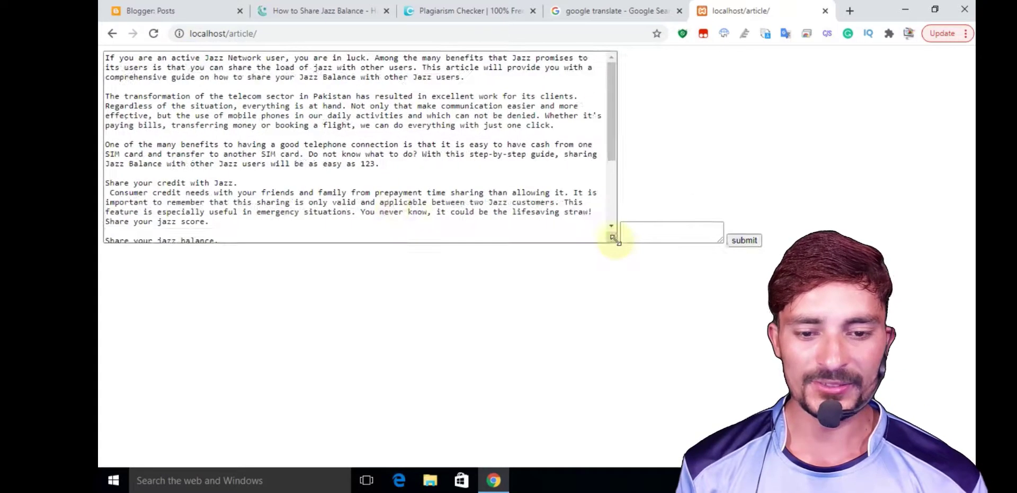
pyautogui.click(373, 201)
pyautogui.hotkey('ctrl', 'a')
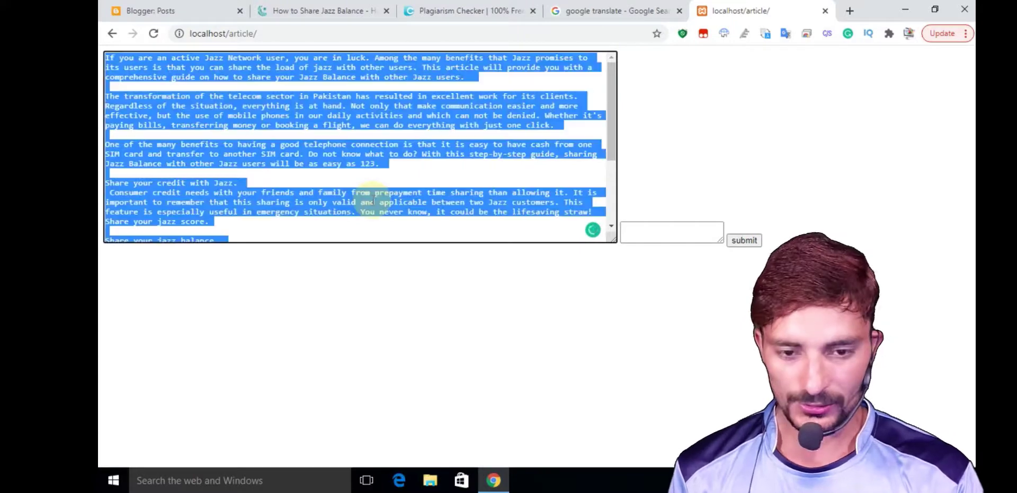
pyautogui.press('BackSpace')
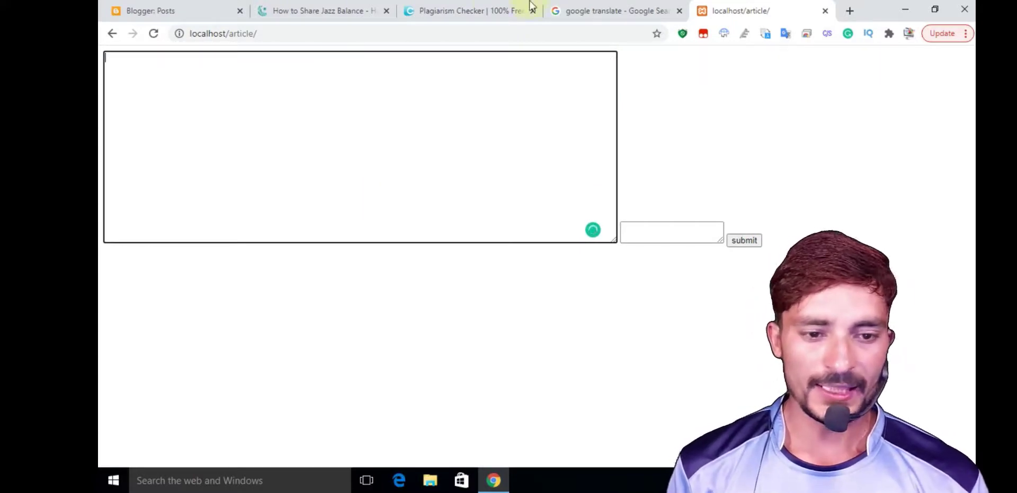
# Replace the text in the Dupli Checker box with the cleaned article.
pyautogui.click(458, 10)
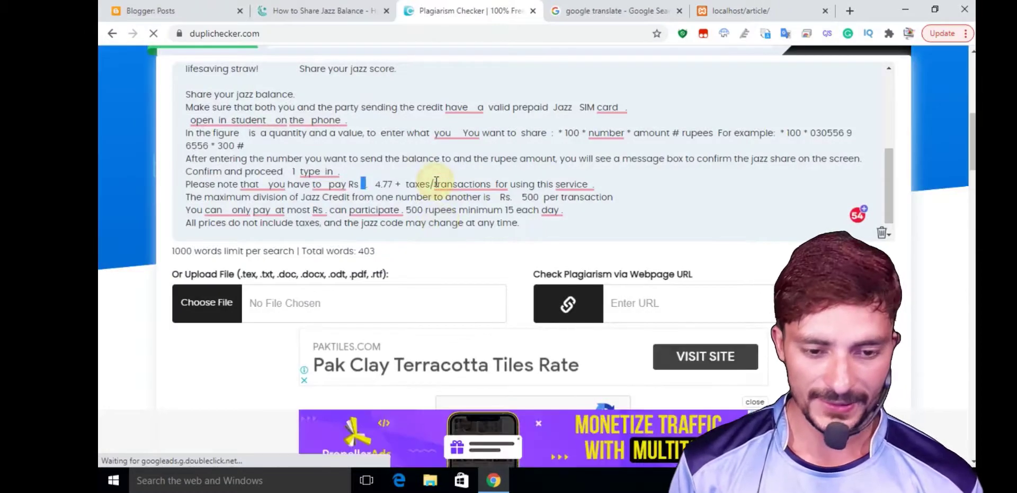
pyautogui.hotkey('ctrl', 'a')
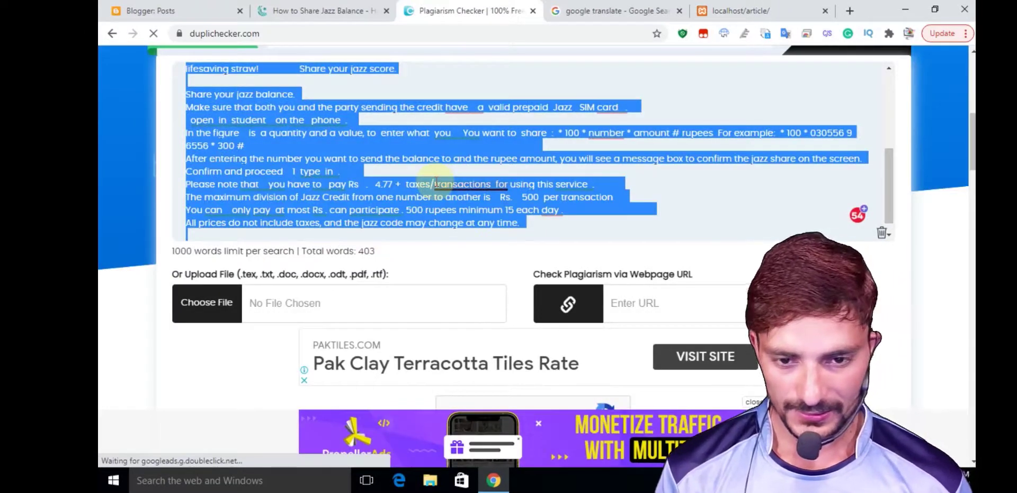
pyautogui.press('BackSpace')
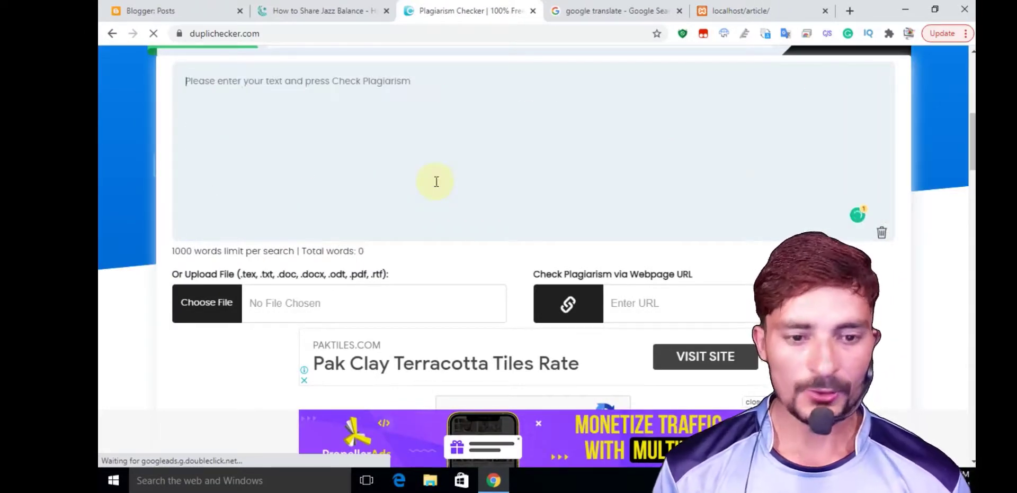
pyautogui.hotkey('ctrl', 'v')
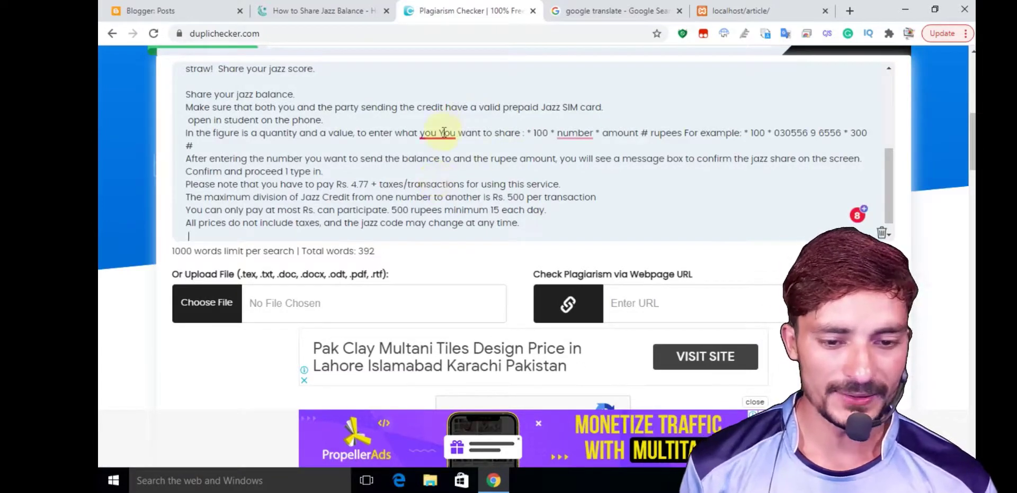
# Check Grammarly's suggestion for "you You" and accept the capitalization "Number" in the balance-sharing code line.
pyautogui.moveTo(444, 132)
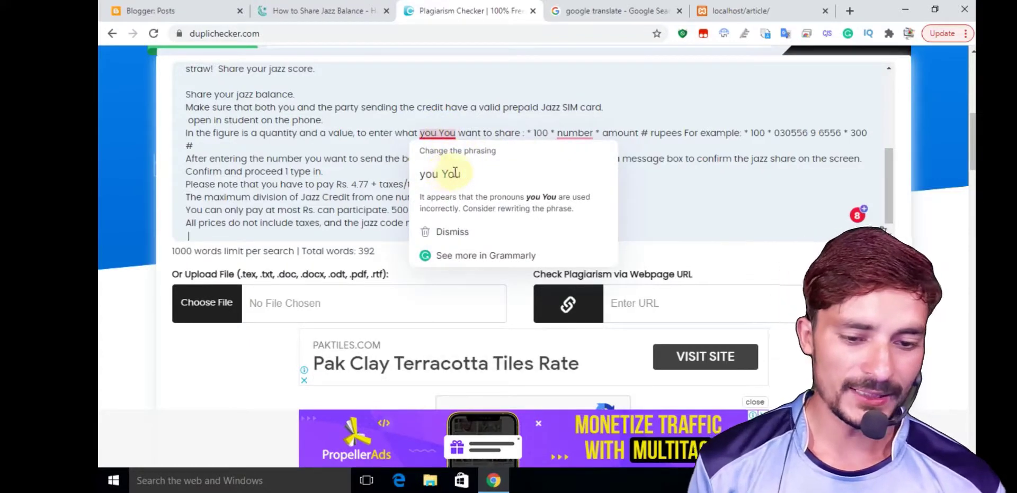
pyautogui.moveTo(573, 133)
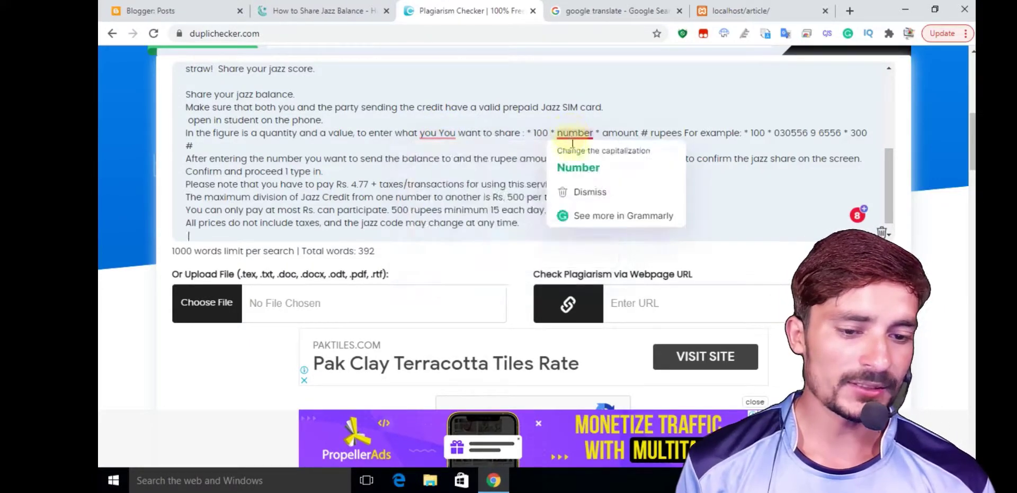
pyautogui.click(573, 164)
pyautogui.scroll(7, 572, 164)
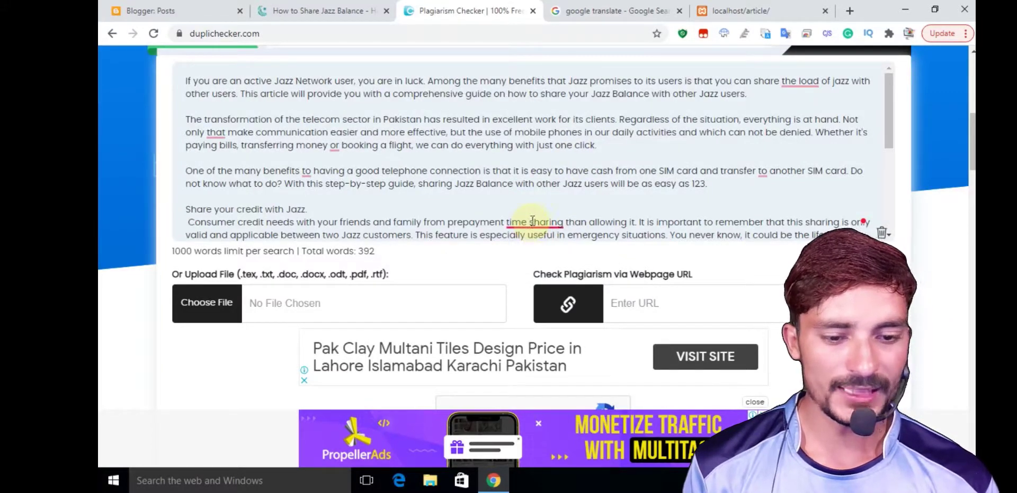
# Accept Grammarly's corrections "time-sharing", "it to" after "transfer", and "a load" in the article text.
pyautogui.moveTo(533, 221)
pyautogui.click(537, 254)
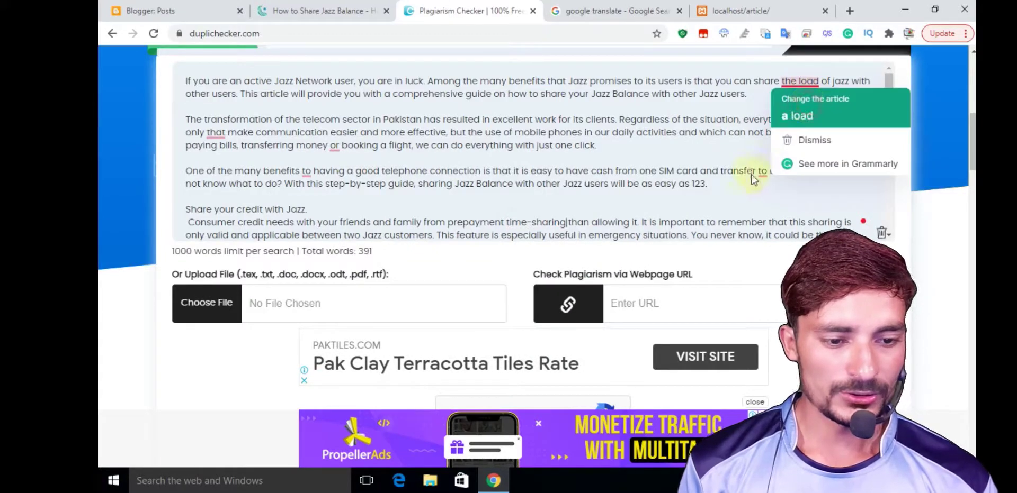
pyautogui.moveTo(765, 176)
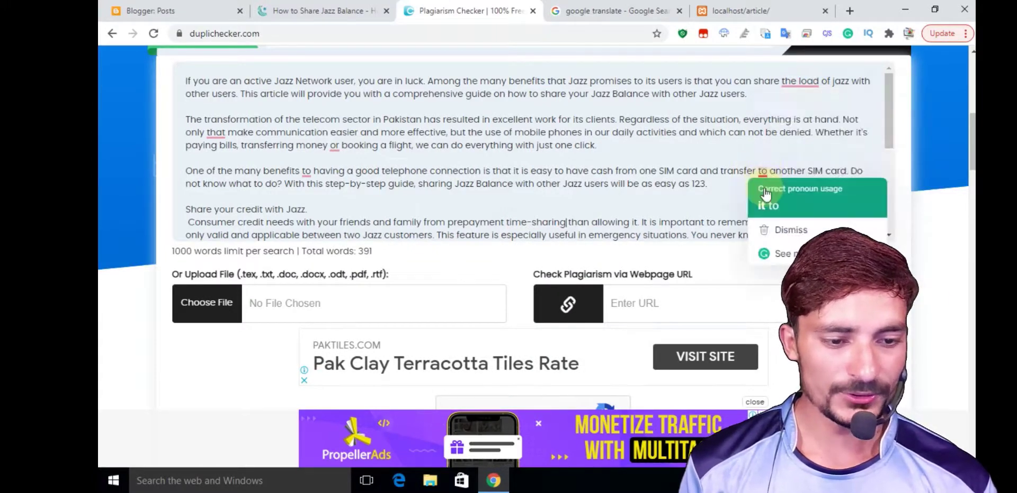
pyautogui.click(810, 208)
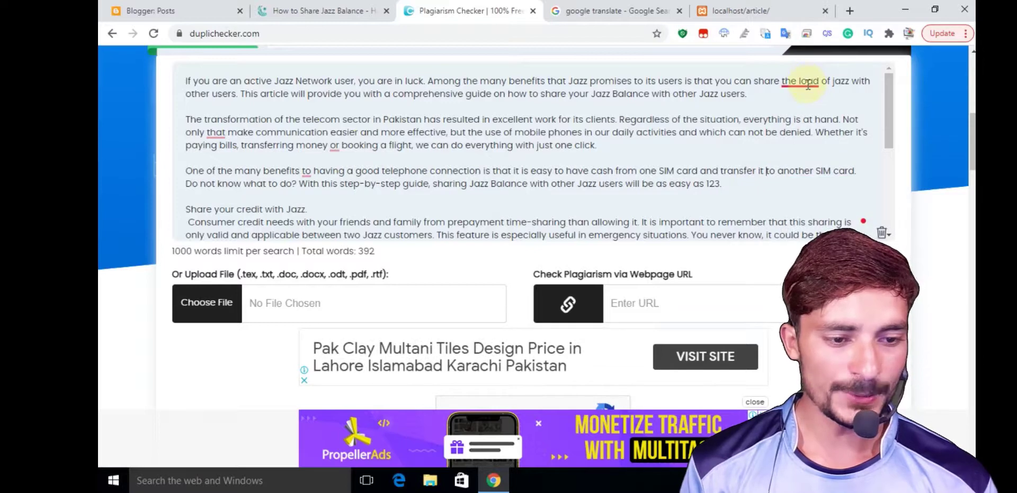
pyautogui.moveTo(807, 84)
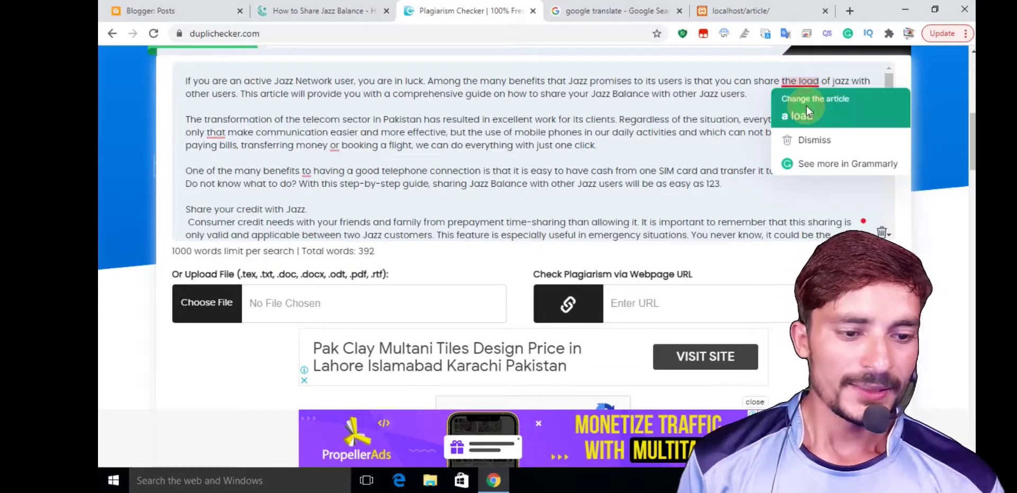
pyautogui.click(807, 112)
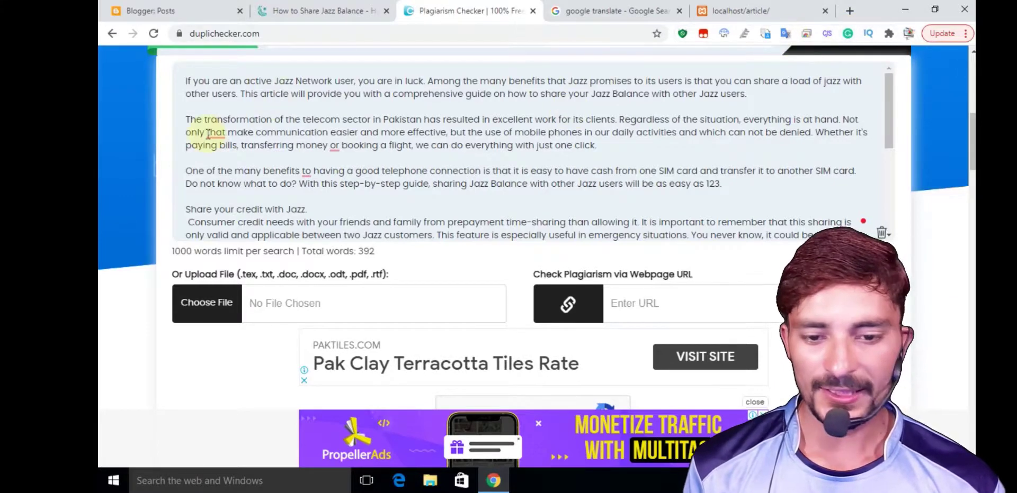
# Accept Grammarly's corrections "does that" after "Not only", "of" after "many benefits", and the comma after "transferring money".
pyautogui.moveTo(215, 134)
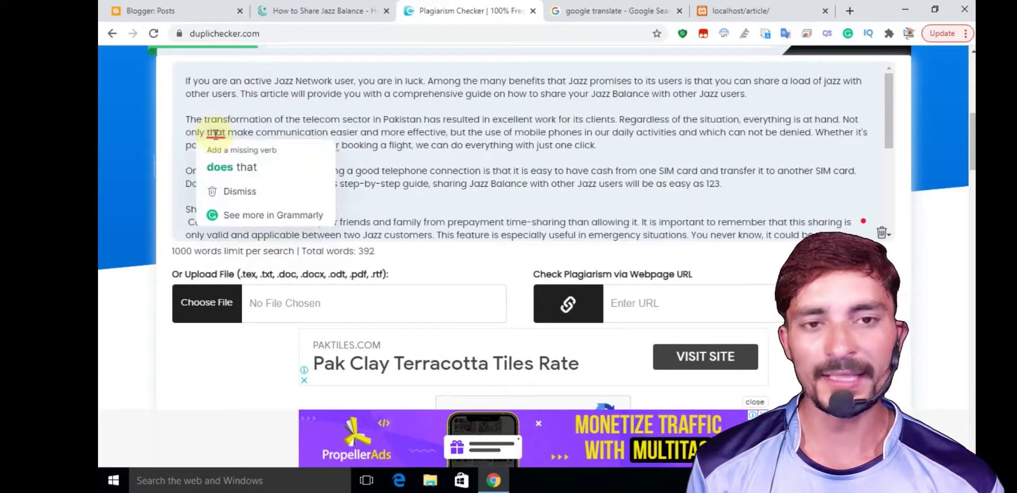
pyautogui.click(231, 163)
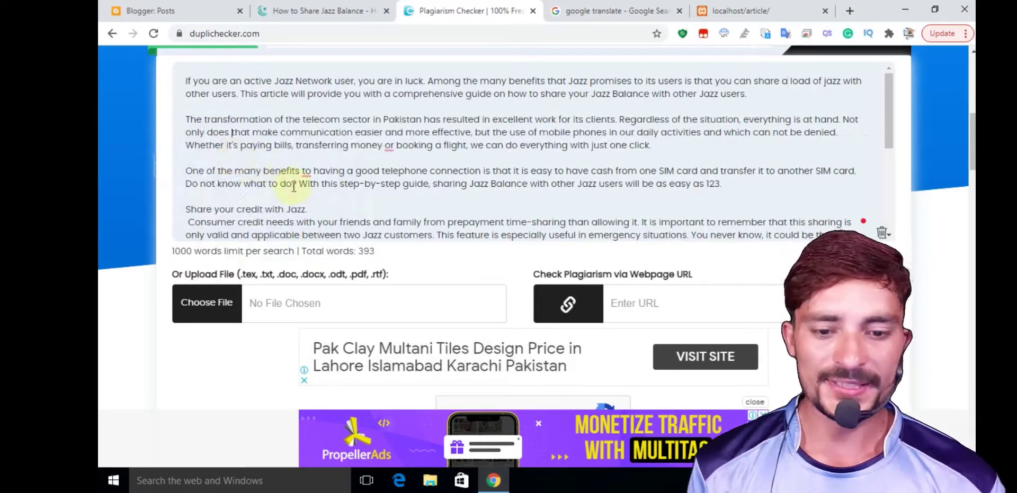
pyautogui.moveTo(306, 171)
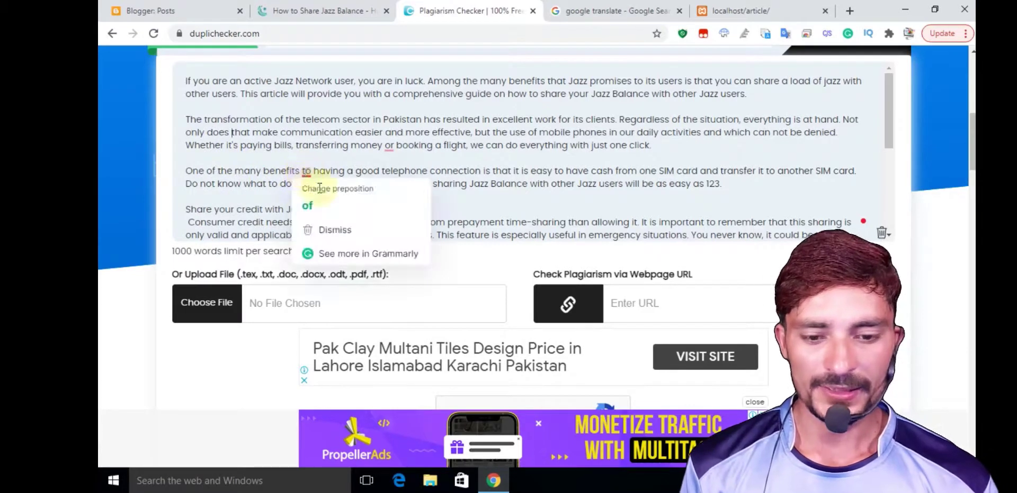
pyautogui.click(321, 189)
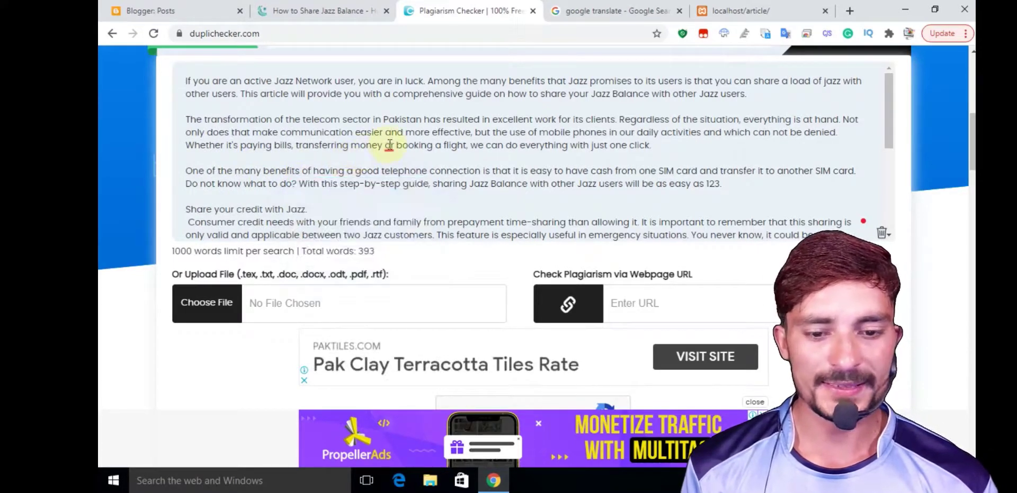
pyautogui.moveTo(389, 145)
pyautogui.click(399, 171)
# Delete the duplicate lowercase "you" and its extra space before "You want to share" in the balance-sharing code line.
pyautogui.scroll(1, 403, 171)
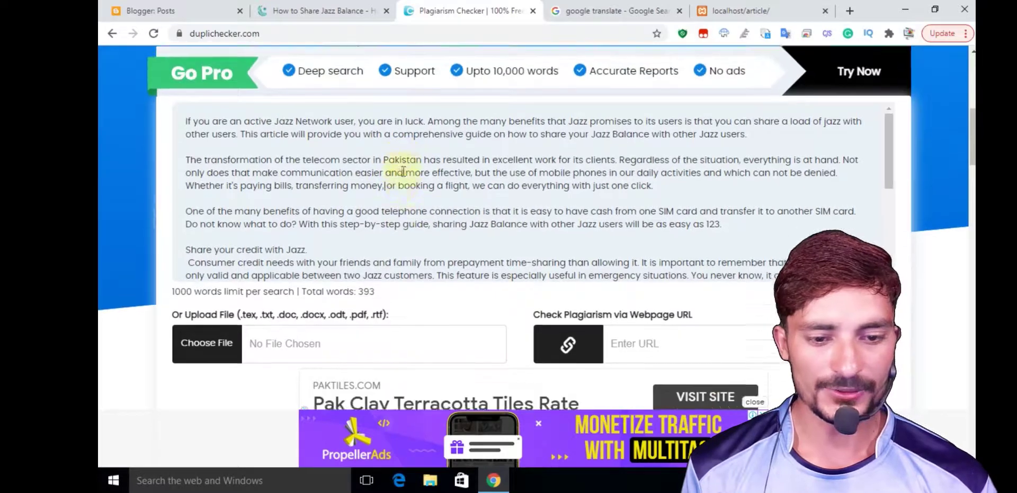
pyautogui.scroll(-3, 439, 159)
pyautogui.scroll(-5, 470, 150)
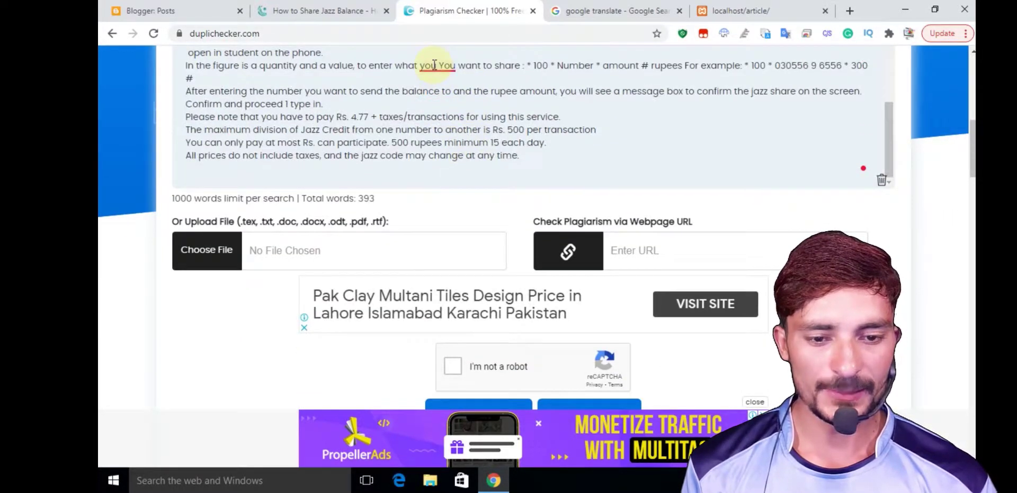
pyautogui.moveTo(433, 64)
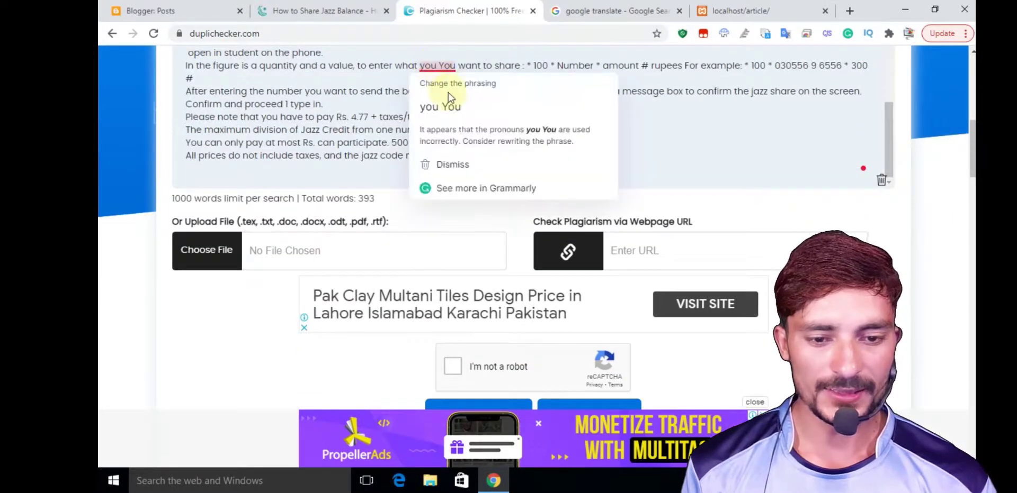
pyautogui.click(432, 60)
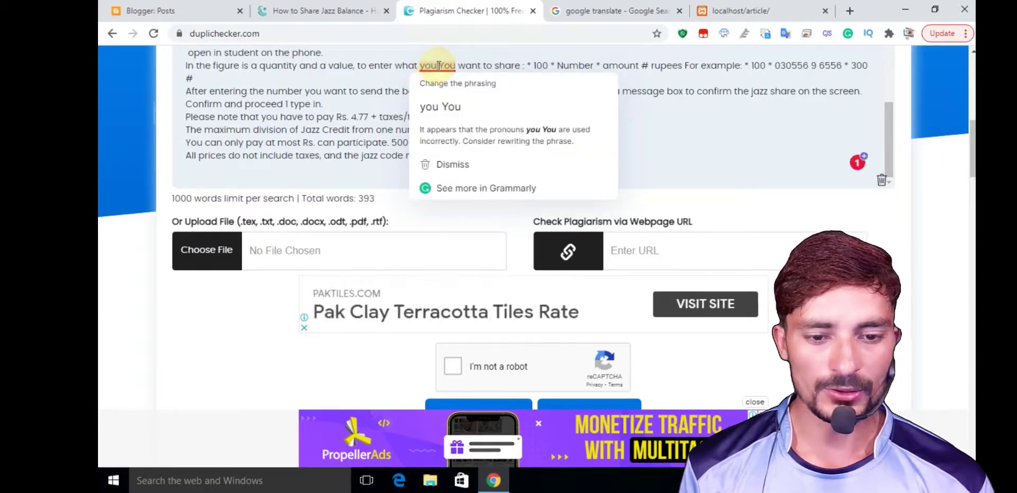
pyautogui.doubleClick(424, 65)
pyautogui.press('BackSpace')
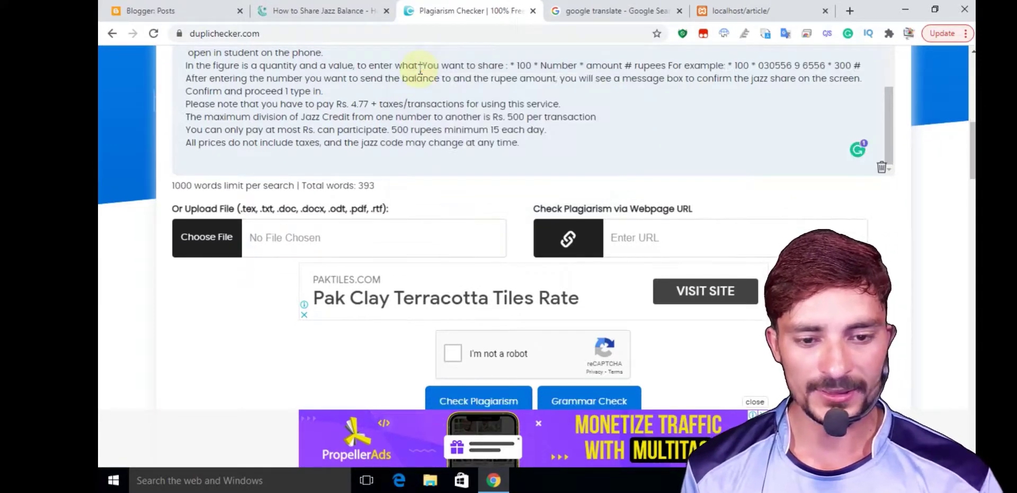
pyautogui.press('BackSpace')
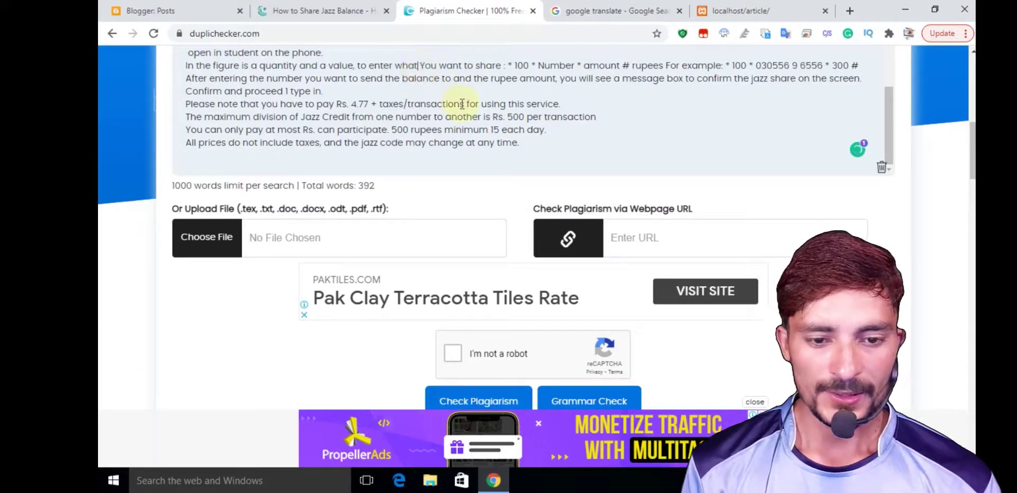
# Complete the reCAPTCHA check, run the plagiarism check on the corrected article, and keep waiting for the unresponsive page.
pyautogui.scroll(4, 461, 104)
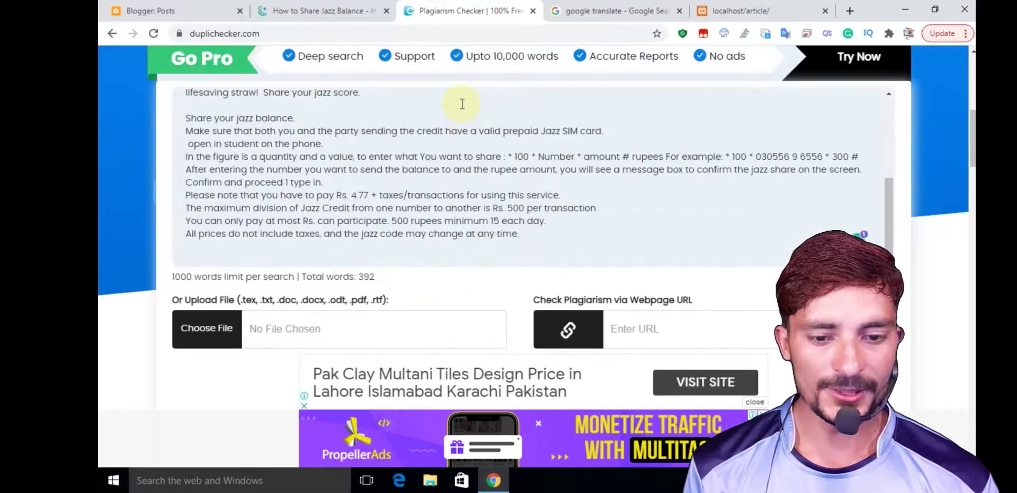
pyautogui.scroll(-5, 456, 116)
pyautogui.scroll(3, 365, 175)
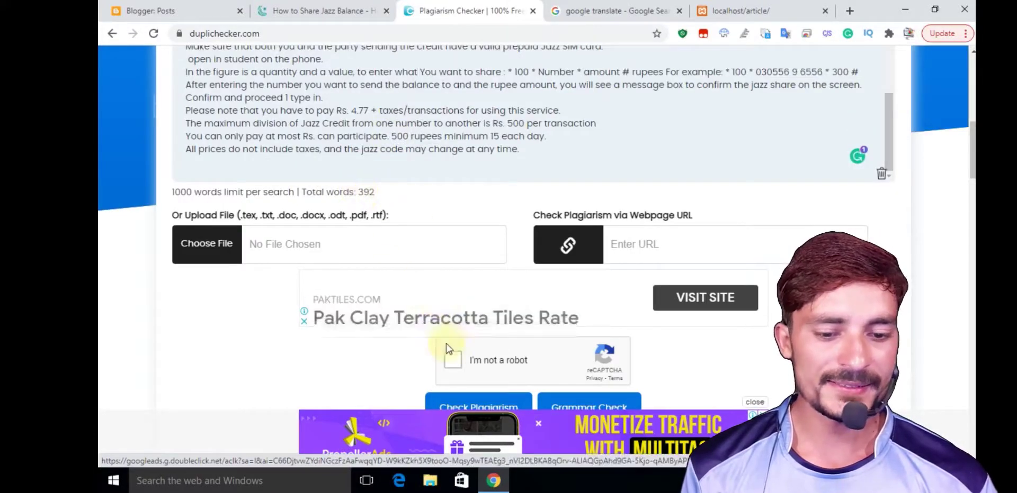
pyautogui.click(449, 365)
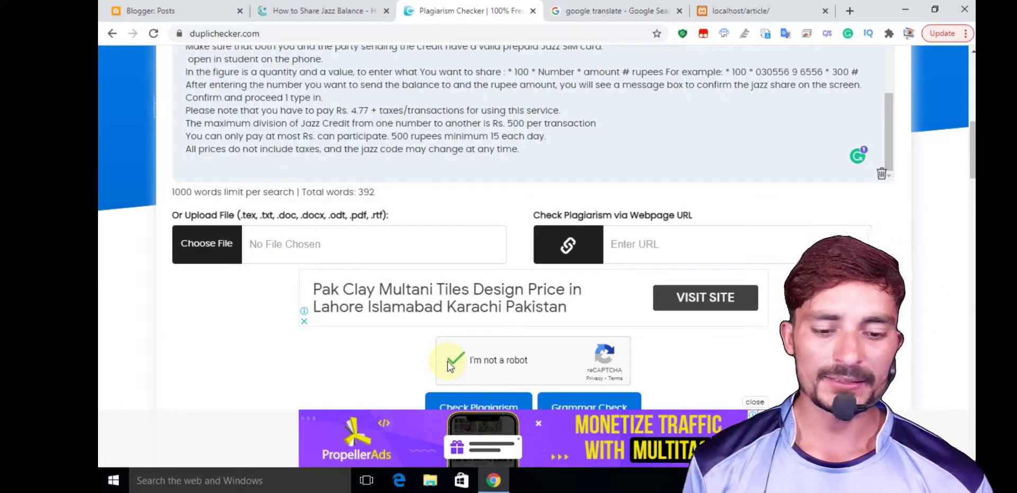
pyautogui.scroll(-2, 449, 364)
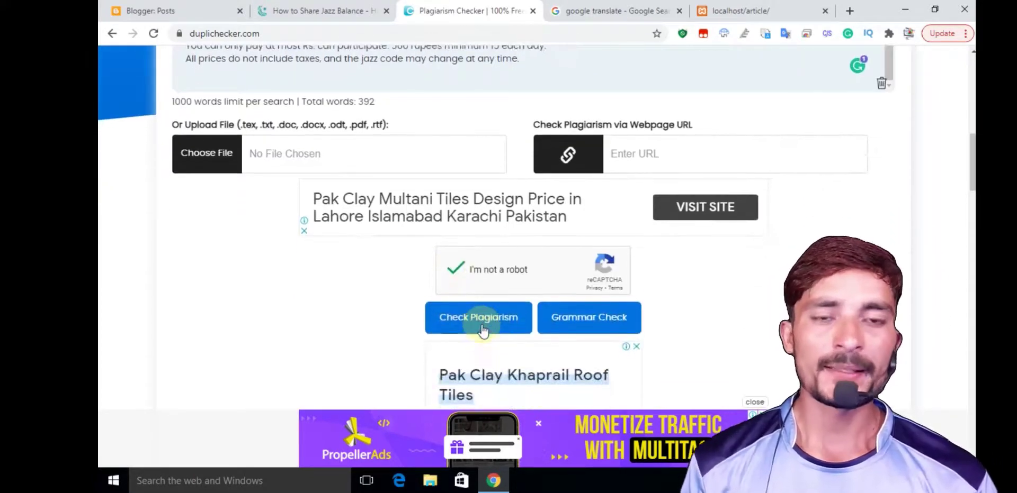
pyautogui.click(481, 328)
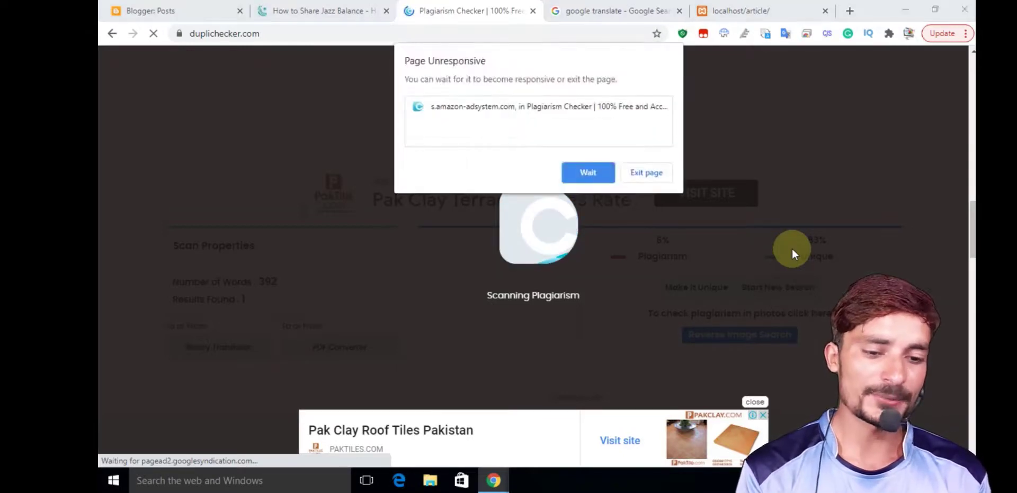
pyautogui.click(574, 165)
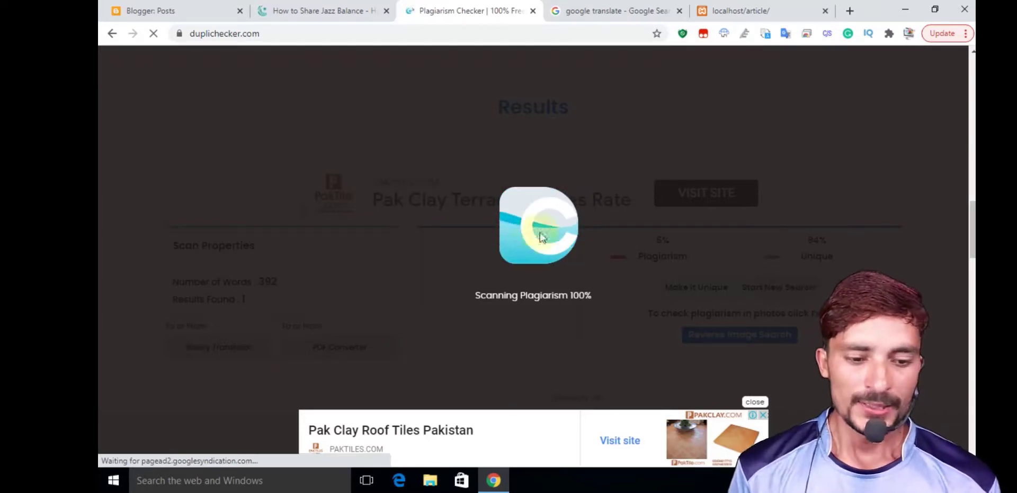
# Review the plagiarism results and search the page for "This feature is especially useful in emergency situations" to locate it in the article box.
pyautogui.scroll(-4, 382, 229)
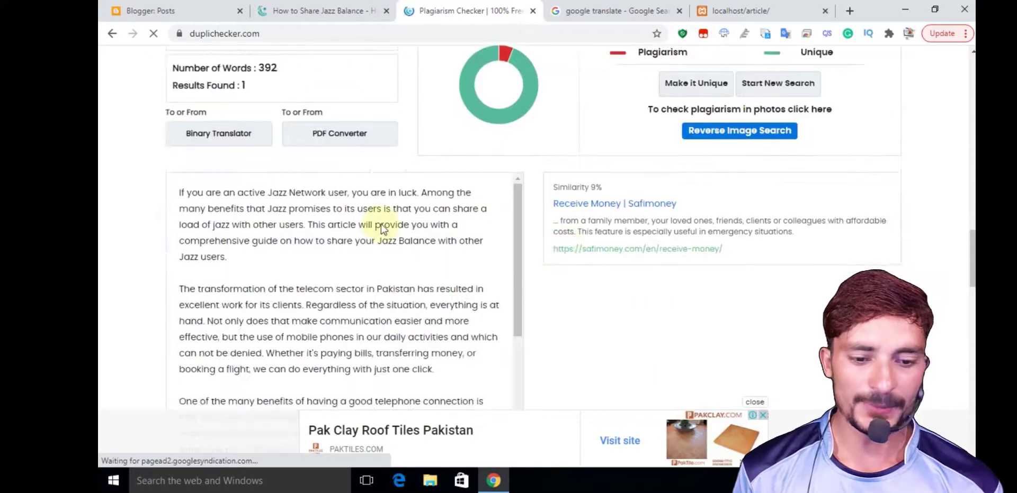
pyautogui.scroll(-6, 381, 228)
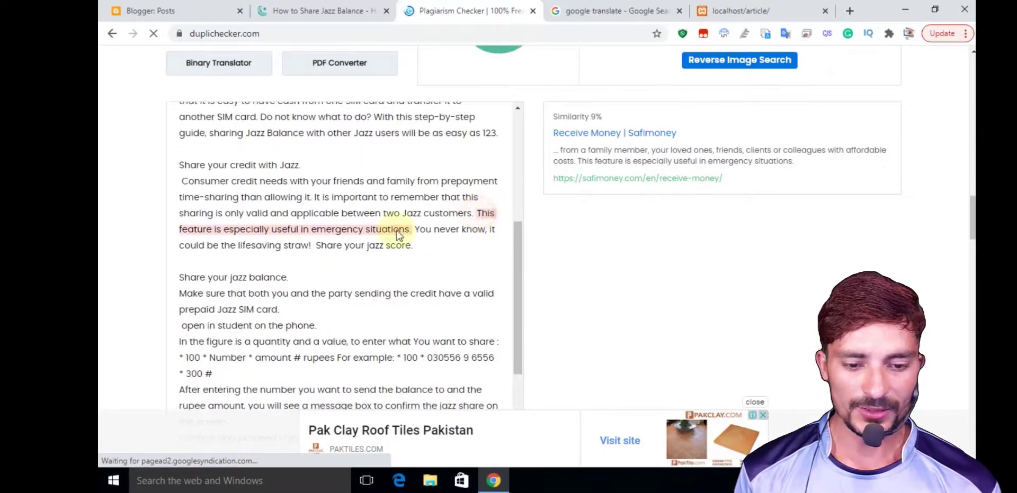
pyautogui.moveTo(477, 214); pyautogui.dragTo(410, 234)
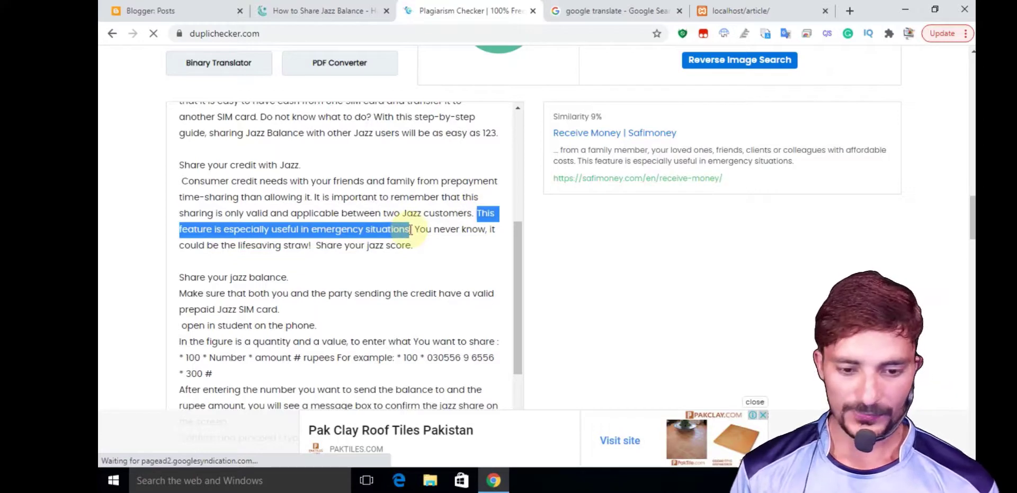
pyautogui.hotkey('ctrl', 'f')
pyautogui.write('This feature is especially useful in emergency situations')
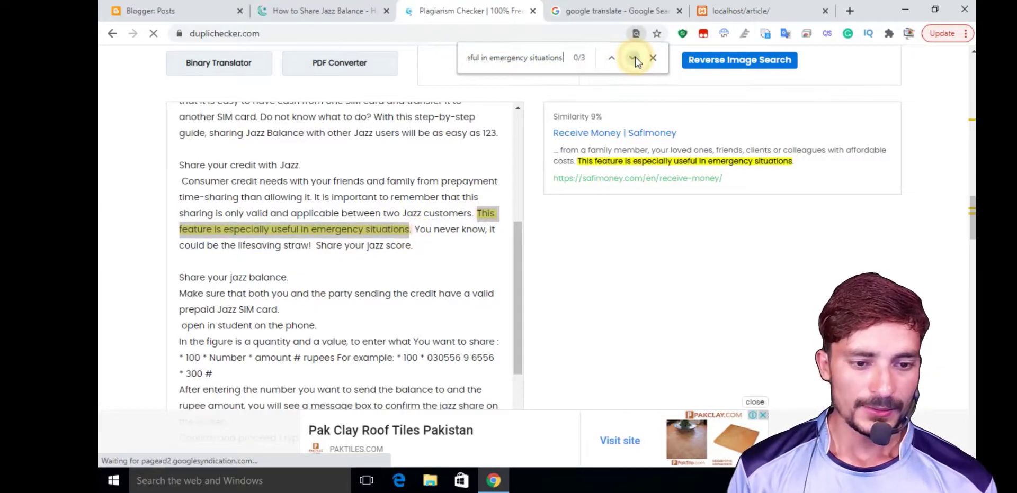
pyautogui.click(611, 58)
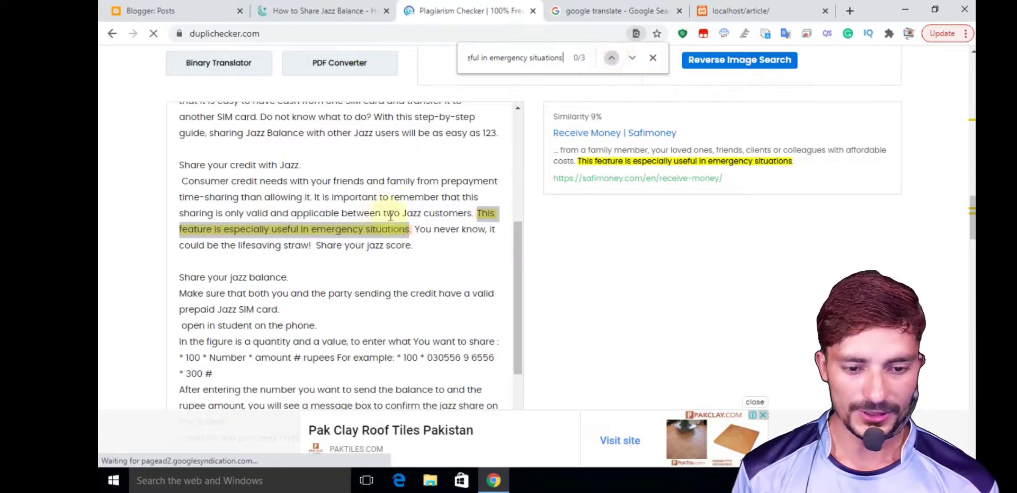
pyautogui.press('Return')
pyautogui.press('Return')
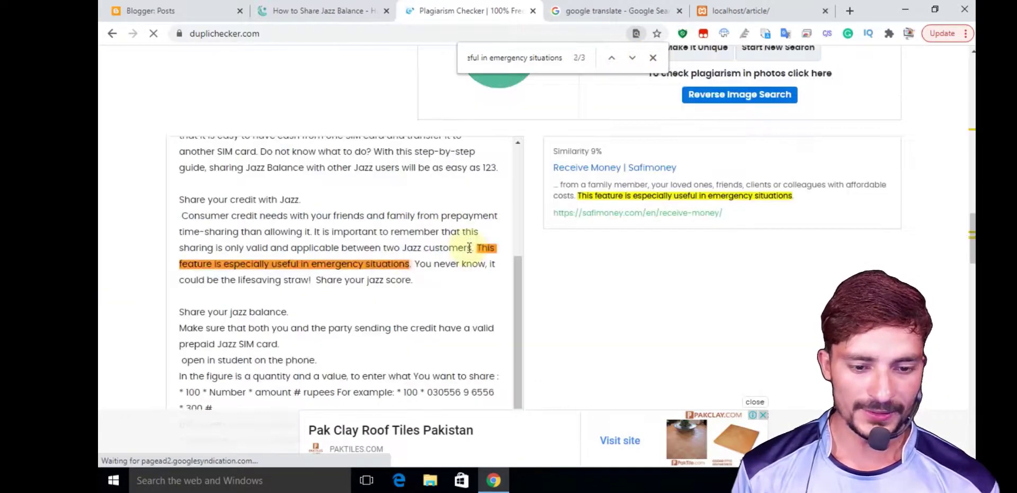
pyautogui.click(631, 58)
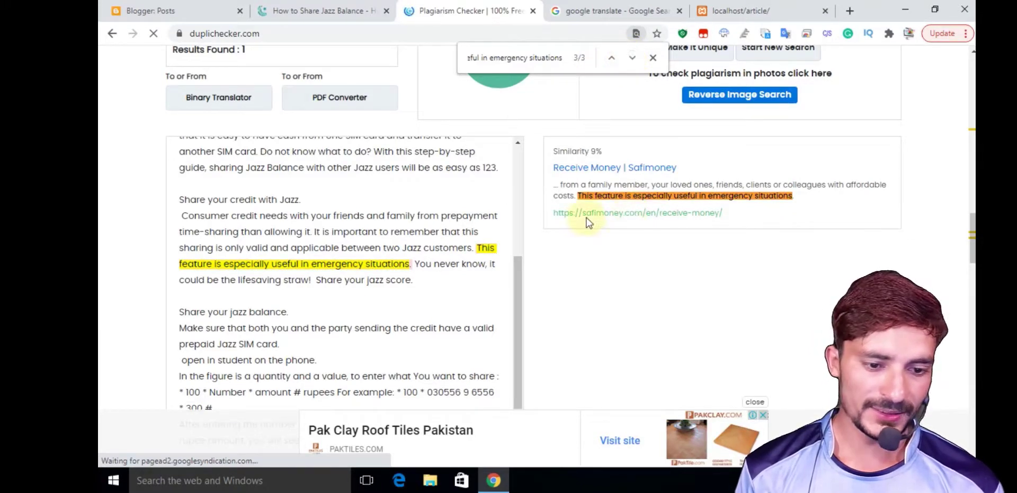
pyautogui.press('Return')
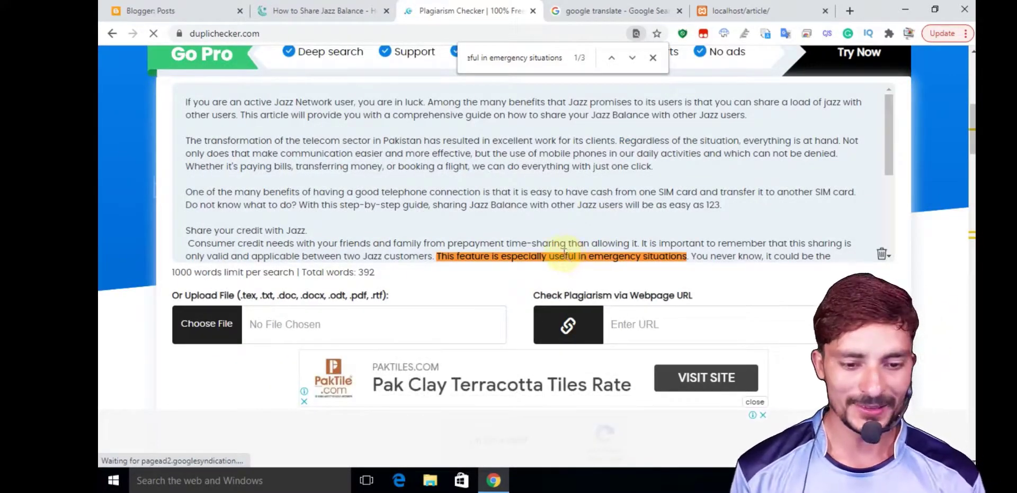
# Close the page search and replace "especially" with Grammarly's synonym "particularly" in the flagged sentence.
pyautogui.doubleClick(520, 258)
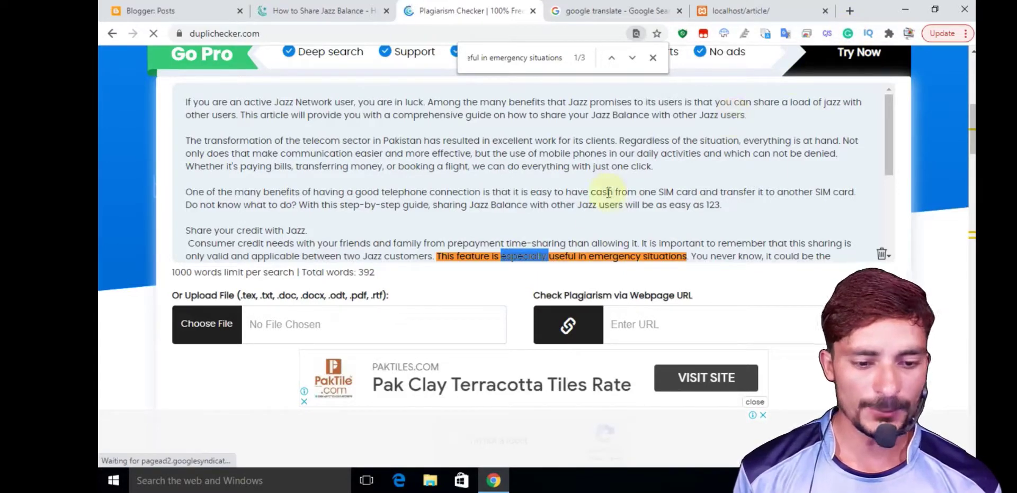
pyautogui.click(650, 62)
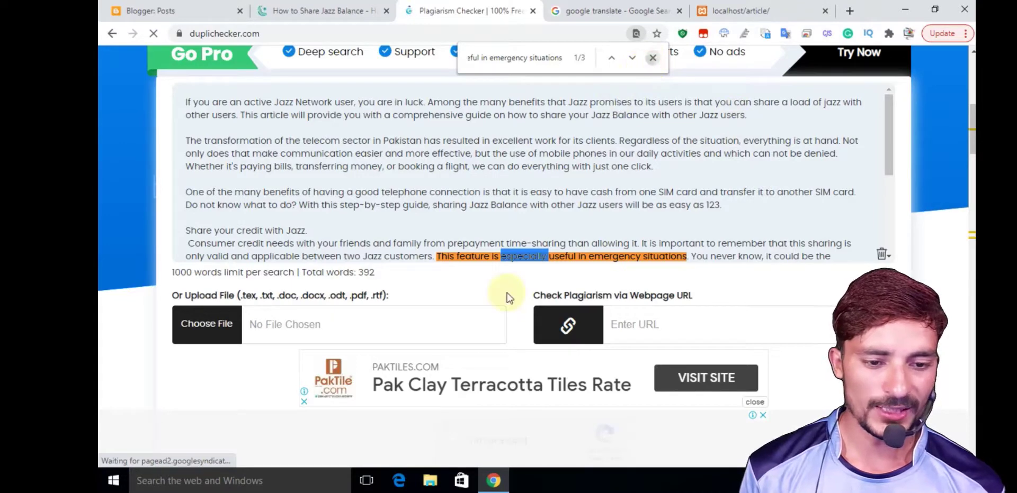
pyautogui.doubleClick(528, 256)
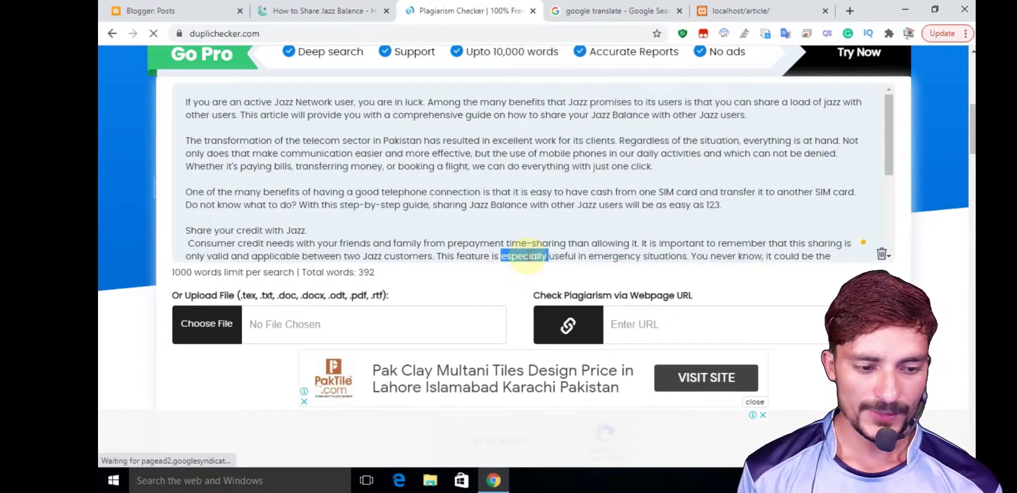
pyautogui.doubleClick(525, 257)
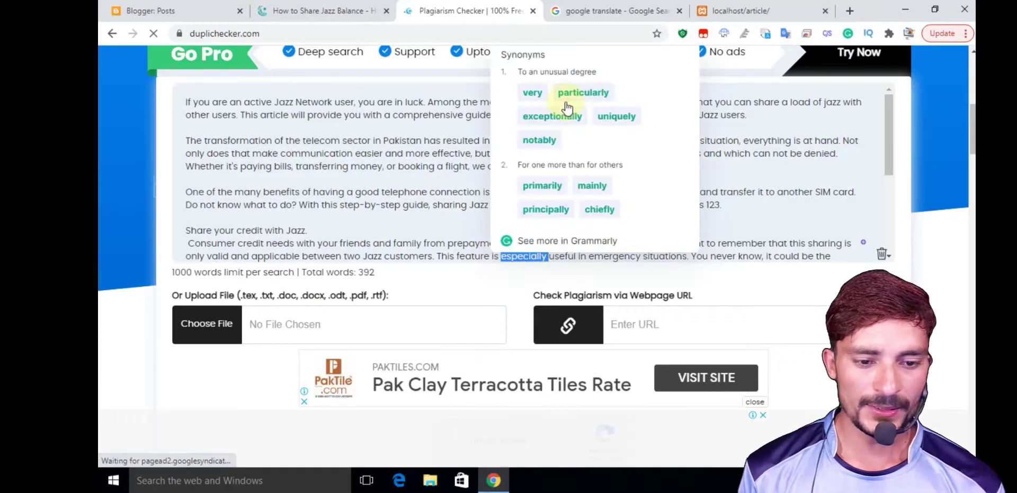
pyautogui.click(574, 95)
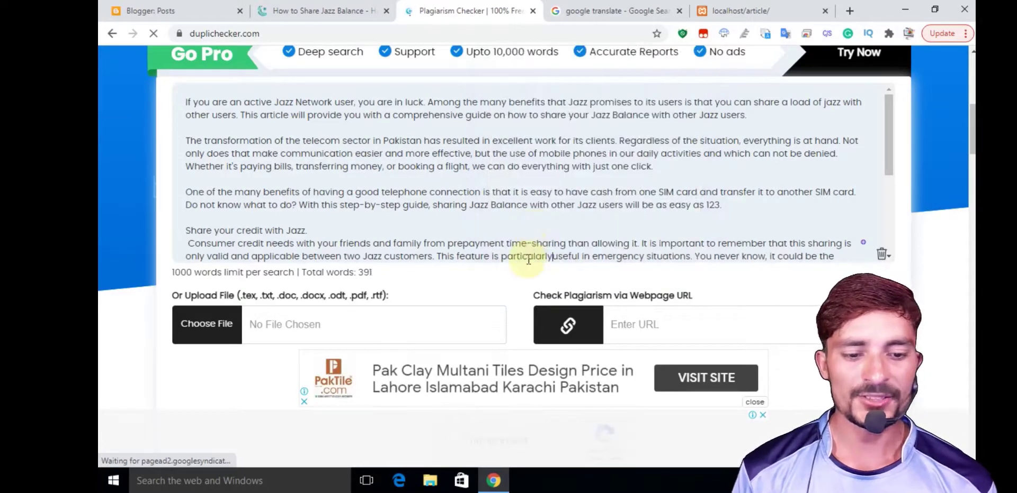
pyautogui.scroll(-10, 513, 336)
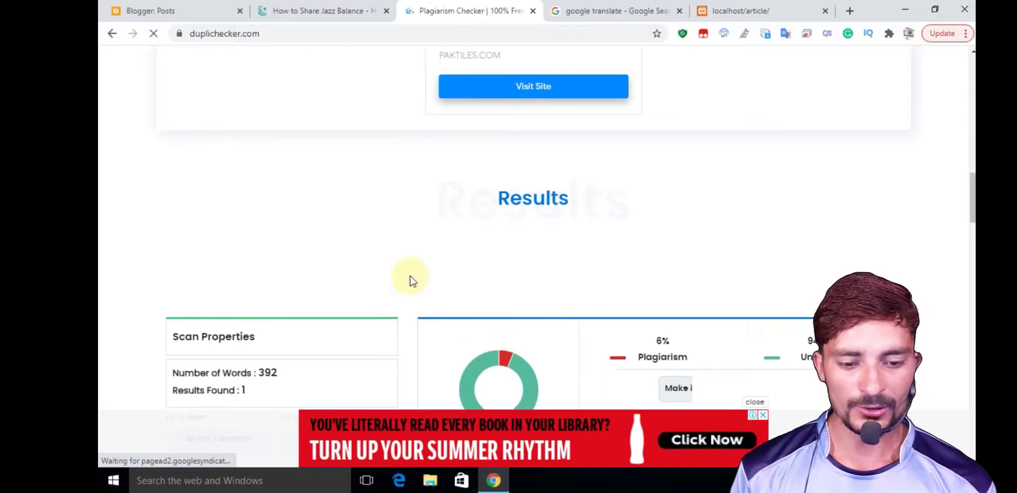
# Review the plagiarism results once more and cut the entire article text out of the checker's text box.
pyautogui.scroll(-5, 411, 276)
pyautogui.scroll(-3, 410, 272)
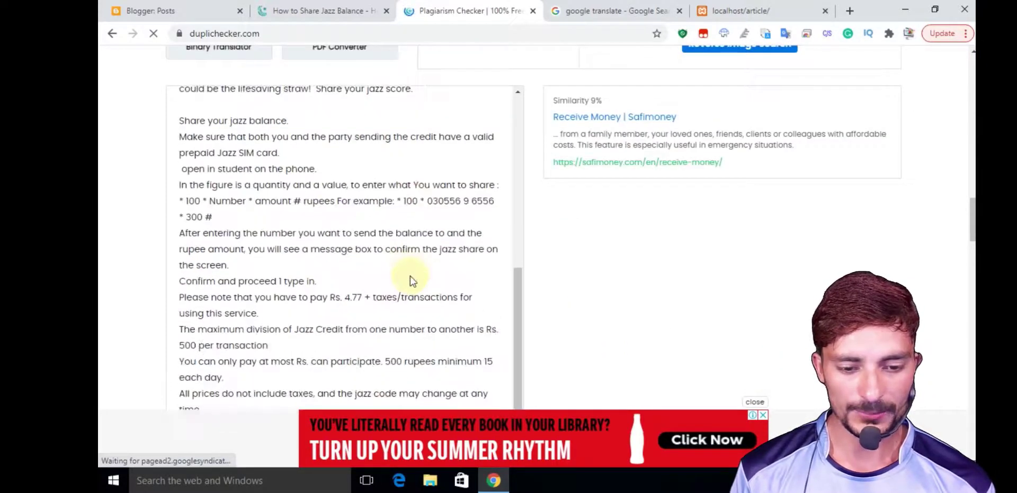
pyautogui.scroll(-3, 614, 282)
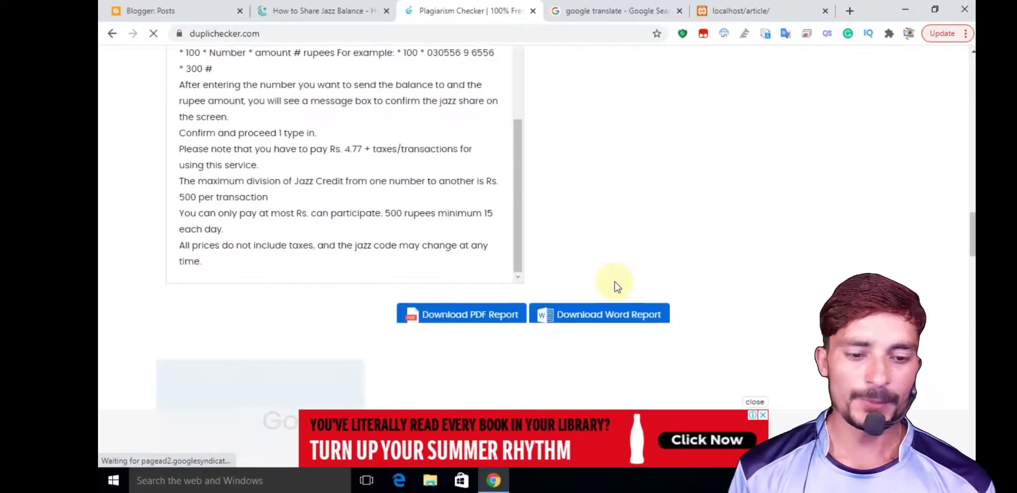
pyautogui.scroll(12, 614, 281)
pyautogui.scroll(3, 578, 262)
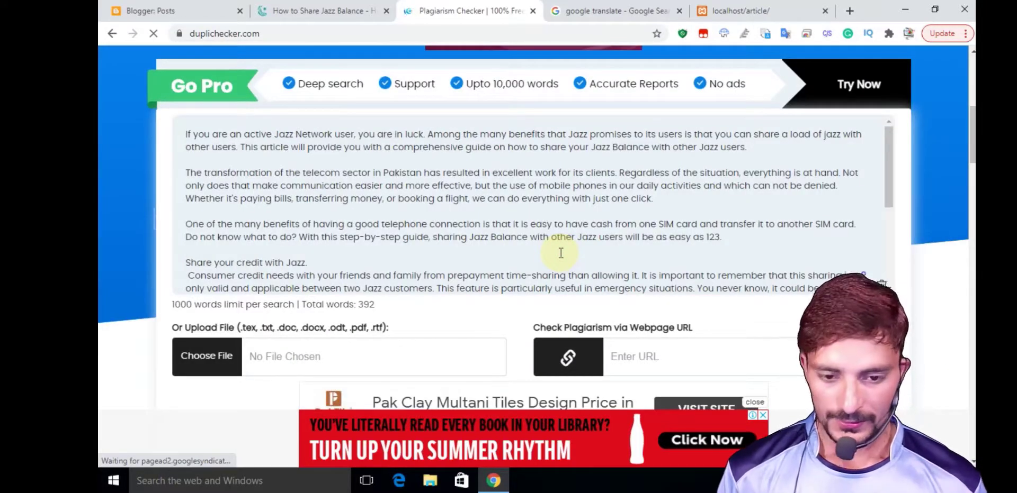
pyautogui.hotkey('ctrl', 'a')
pyautogui.press('Delete')
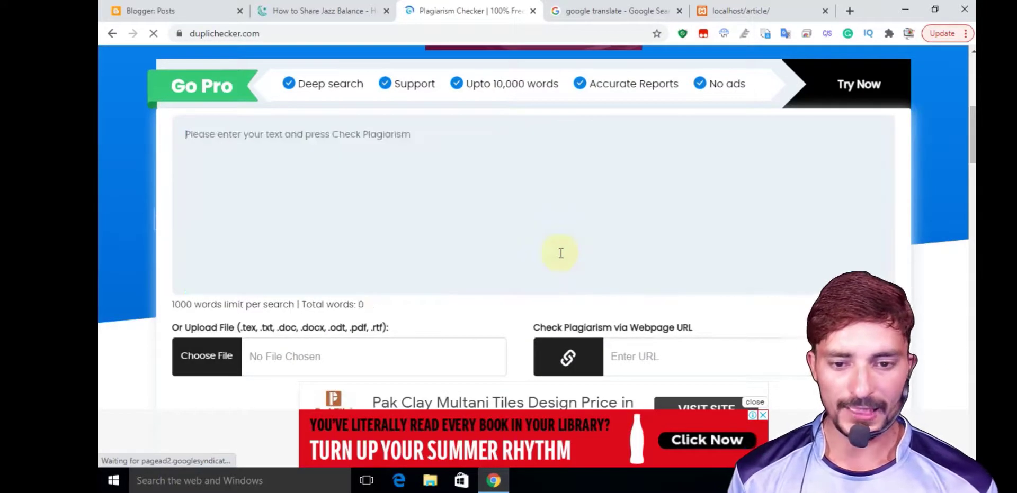
# Switch to Blogger and change the active blog to Learning Blogger.
pyautogui.click(200, 6)
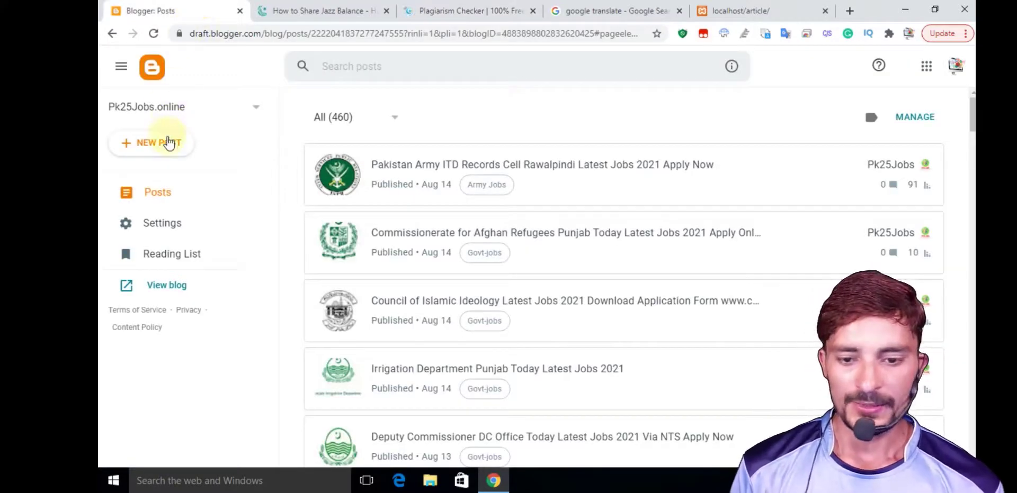
pyautogui.click(172, 106)
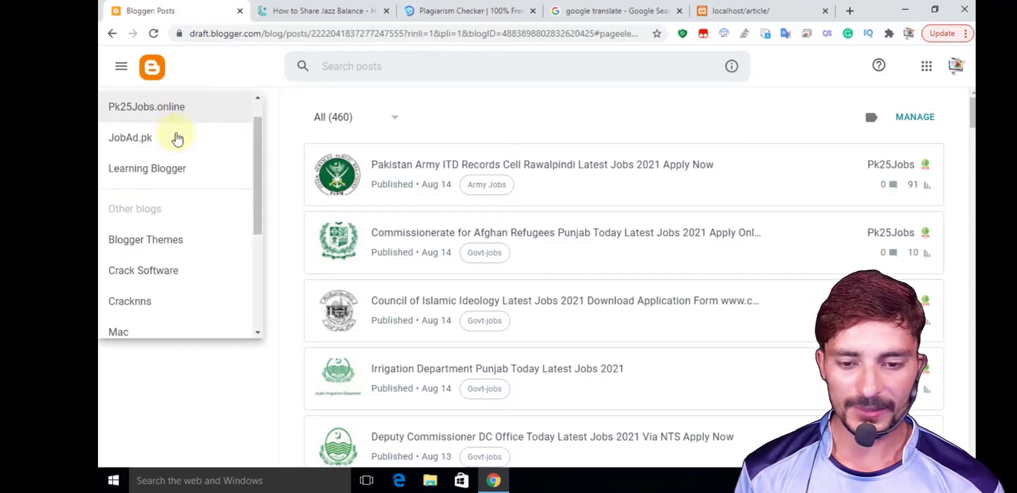
pyautogui.click(176, 139)
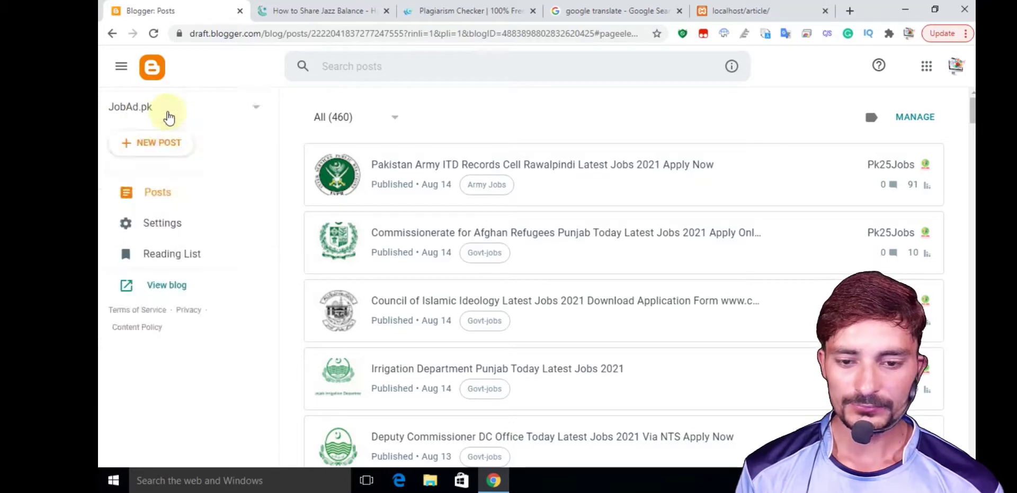
pyautogui.click(169, 116)
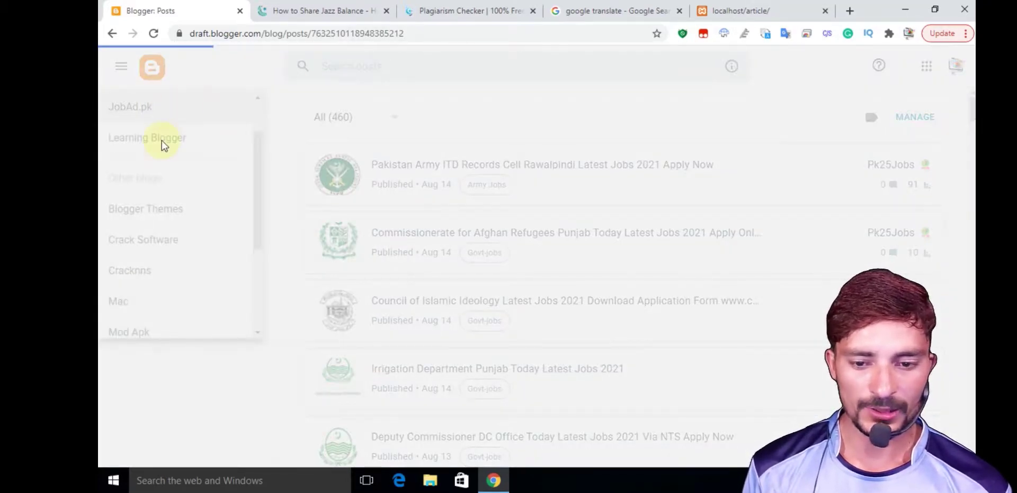
pyautogui.click(161, 141)
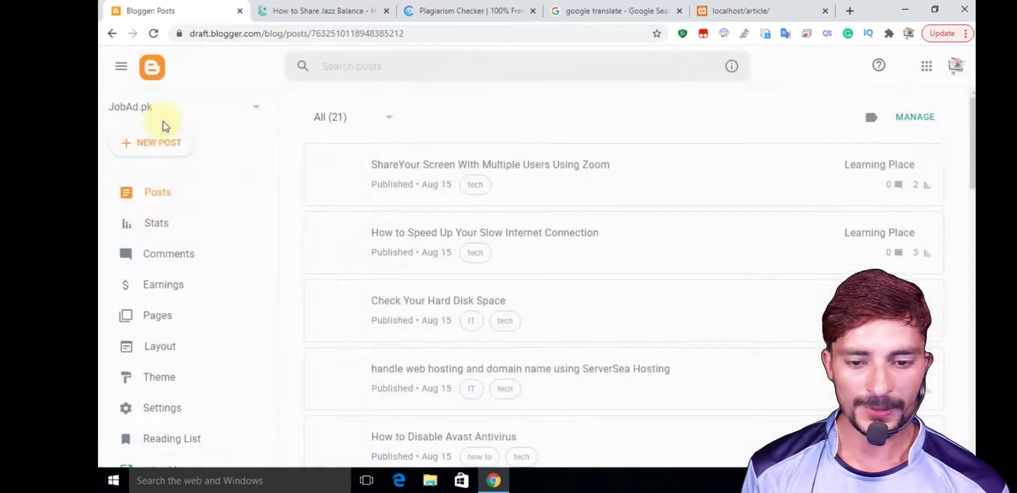
pyautogui.click(166, 113)
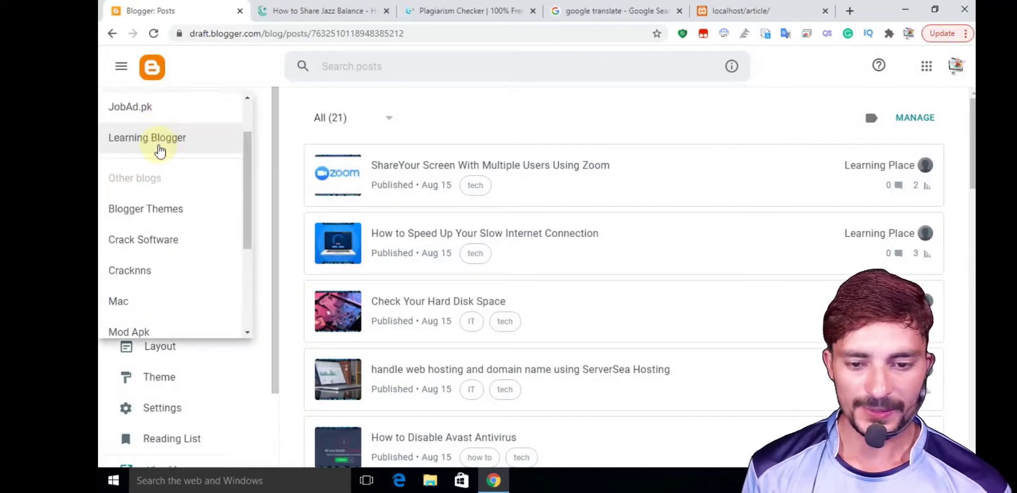
pyautogui.click(157, 141)
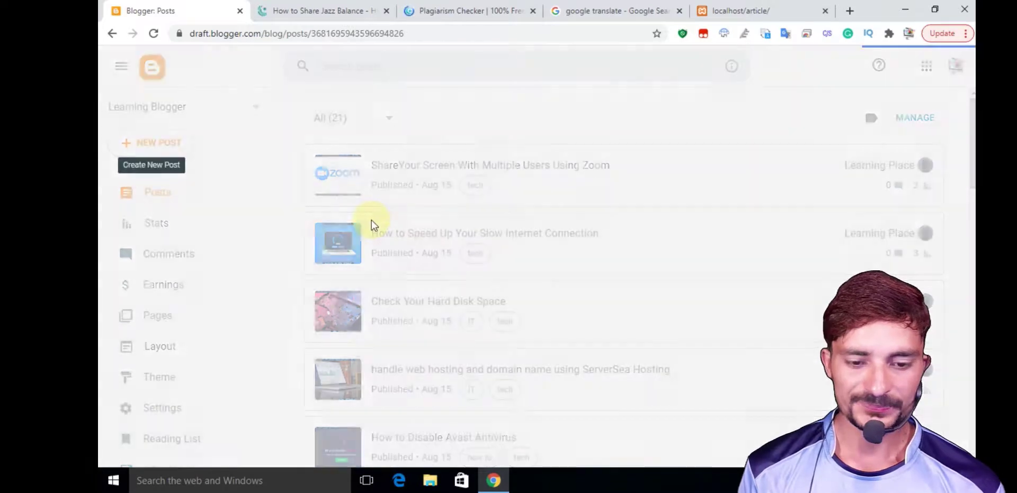
# Create a new post and paste the reworded Jazz balance article into its body.
pyautogui.click(167, 153)
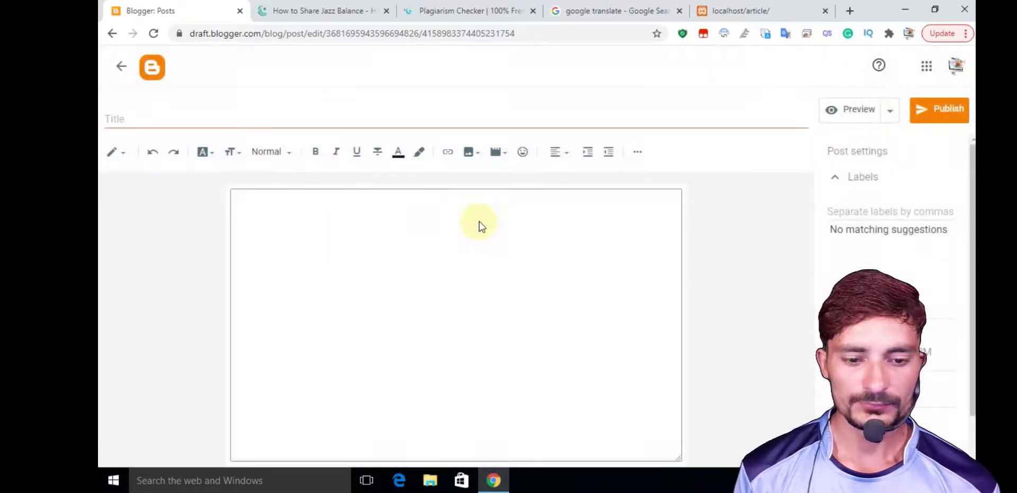
pyautogui.click(376, 240)
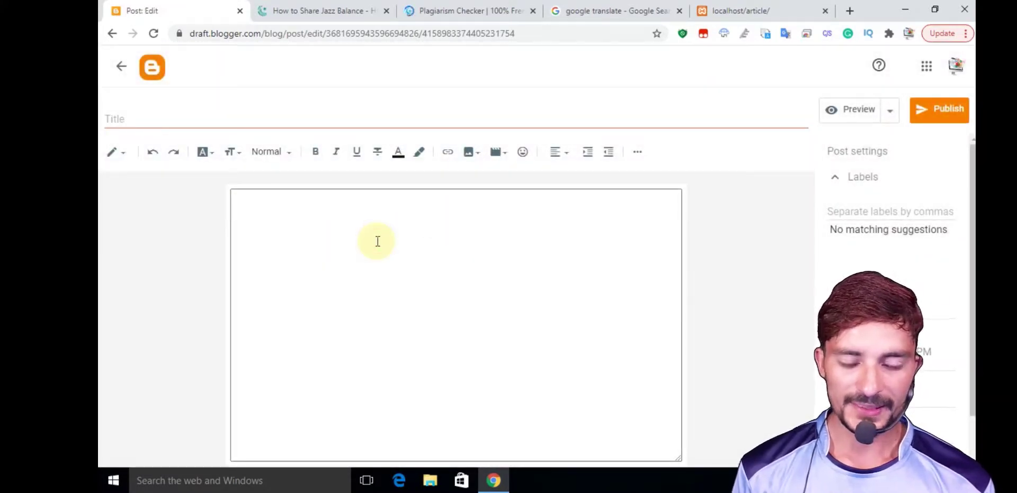
pyautogui.click(377, 241)
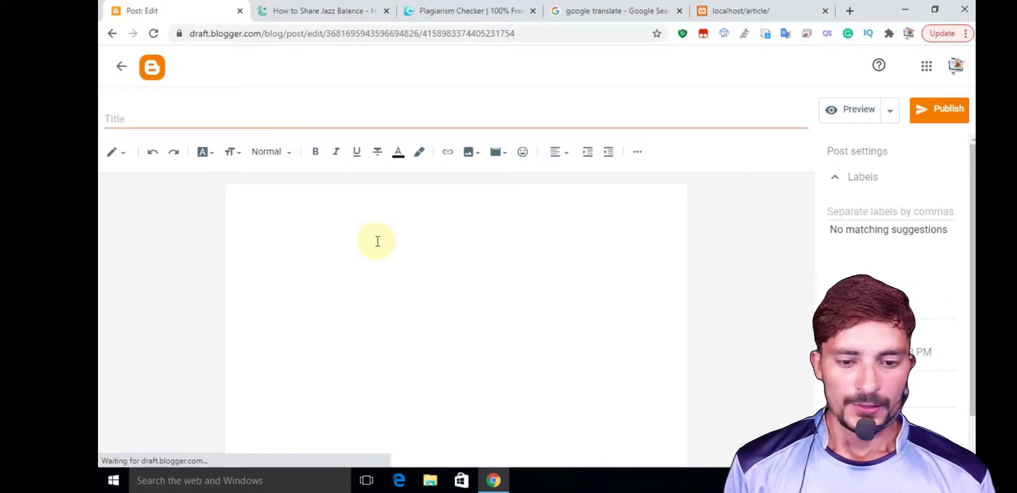
pyautogui.click(377, 241)
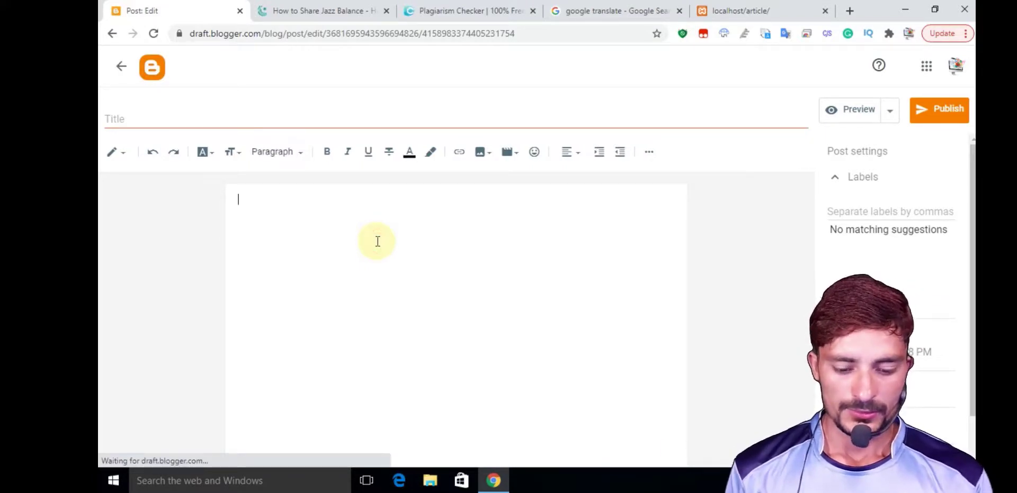
pyautogui.hotkey('ctrl', 'v')
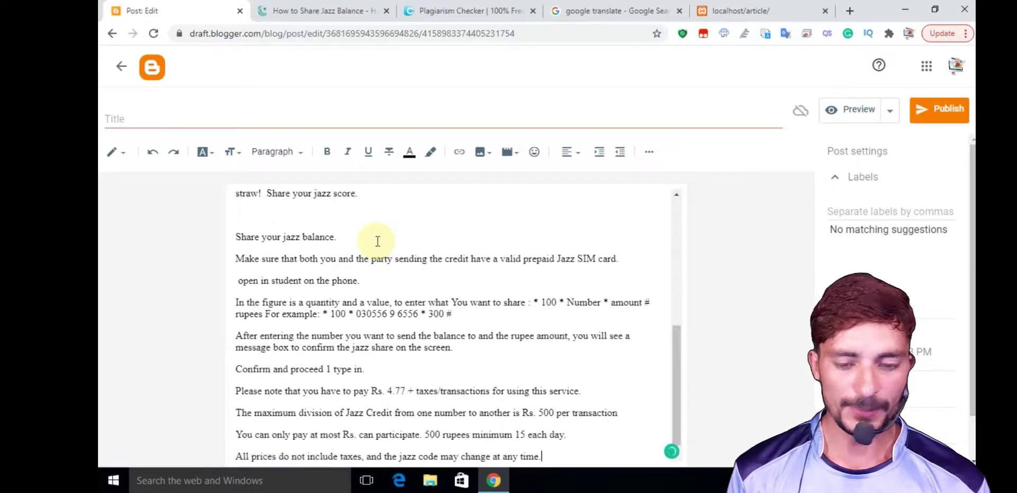
# Set the font of the whole article in the post body to Arial.
pyautogui.hotkey('ctrl', 'a')
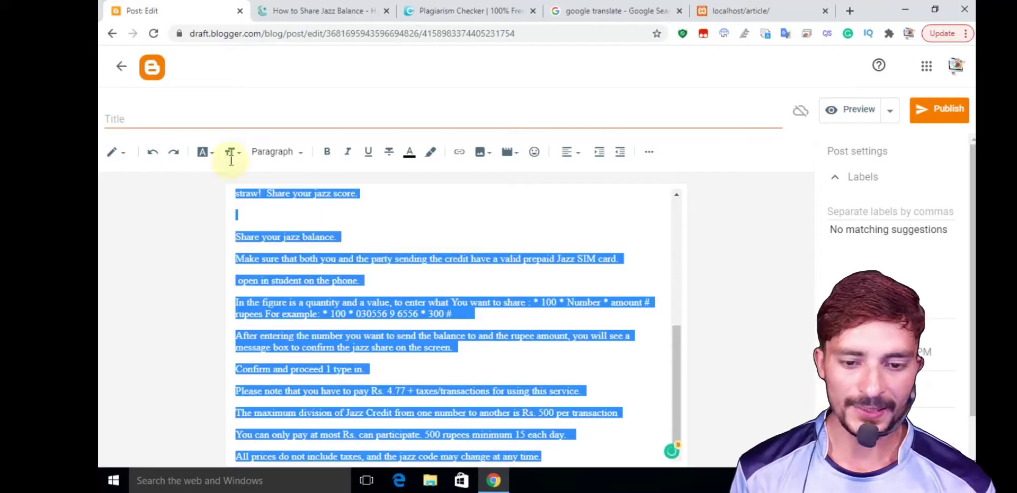
pyautogui.click(206, 157)
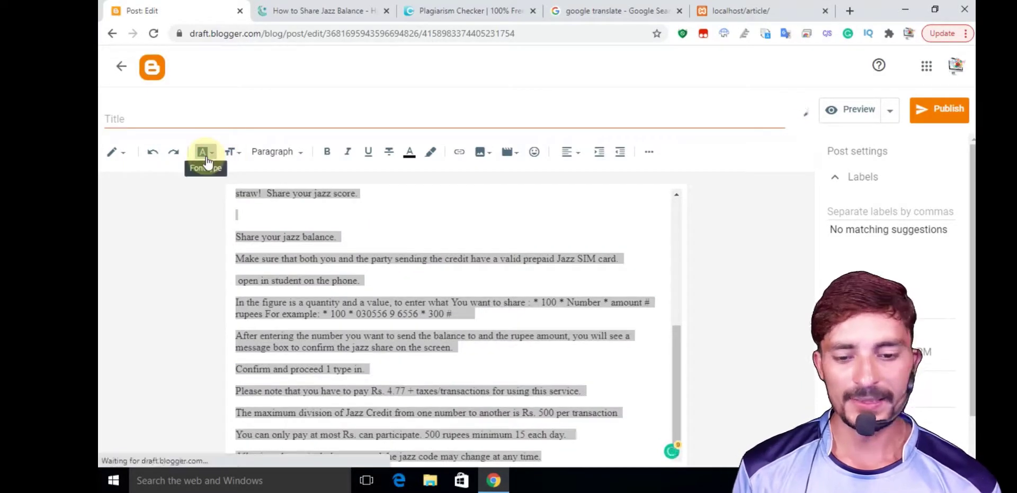
pyautogui.click(206, 155)
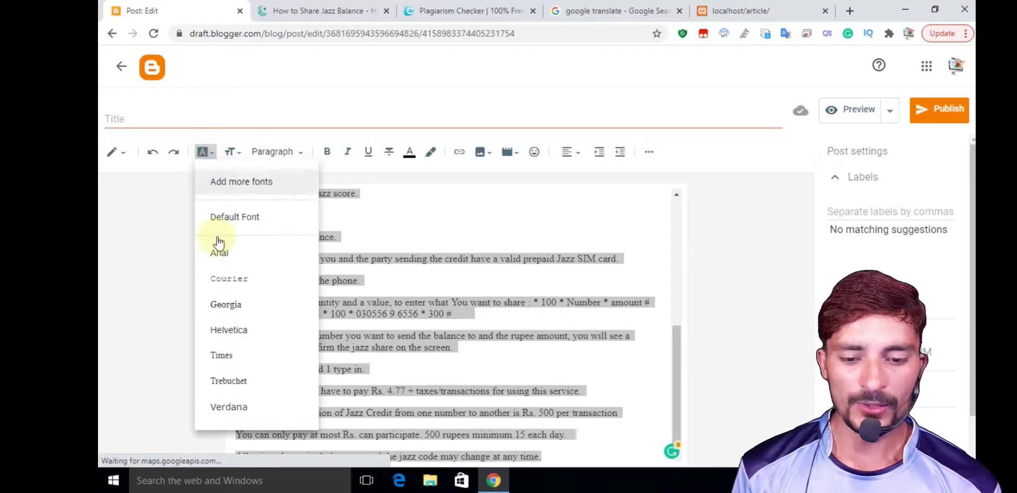
pyautogui.click(218, 256)
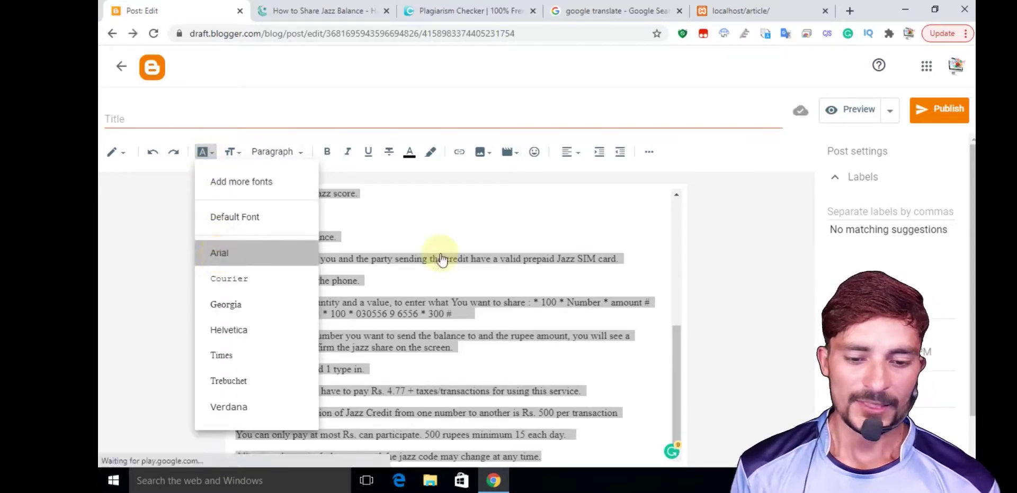
pyautogui.scroll(10, 441, 254)
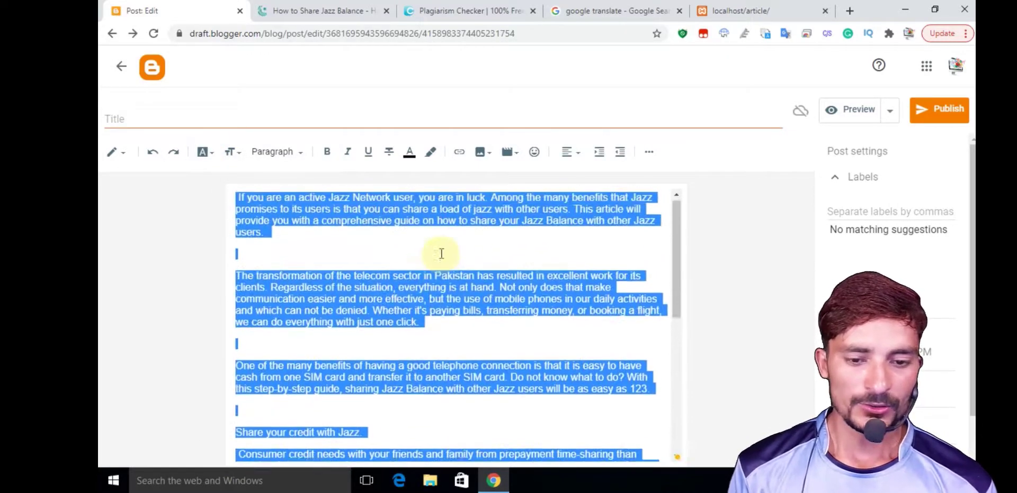
# Check the propakistani.pk article's bold words and make "Jazz Balance" bold in the post's first paragraph.
pyautogui.click(383, 7)
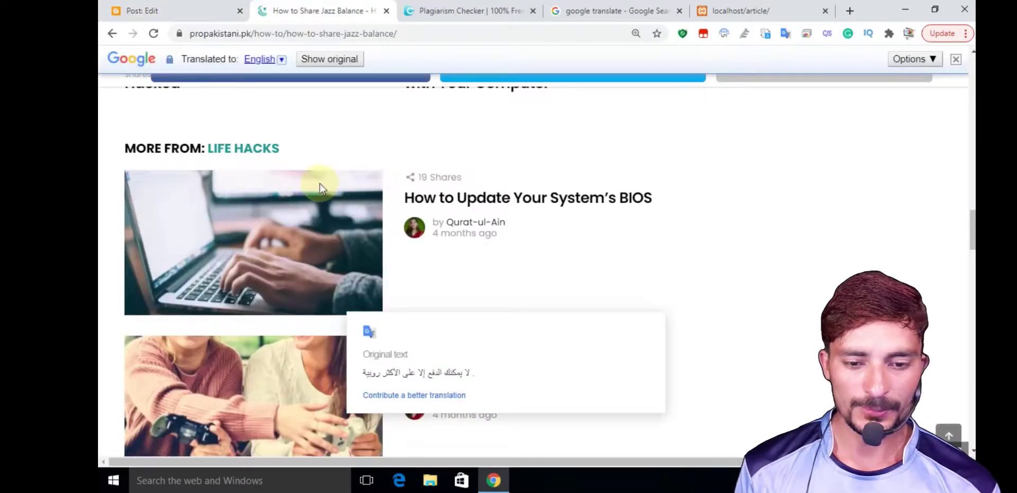
pyautogui.scroll(10, 319, 183)
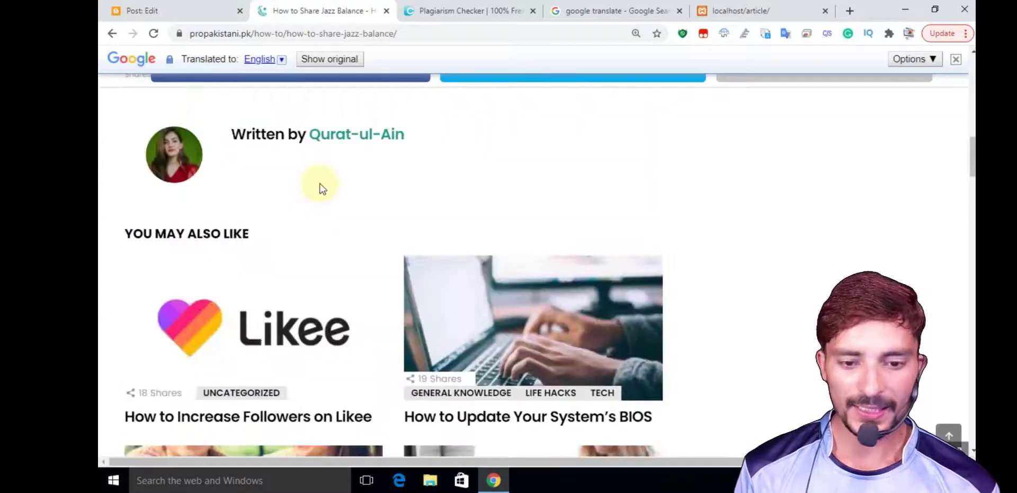
pyautogui.scroll(15, 402, 175)
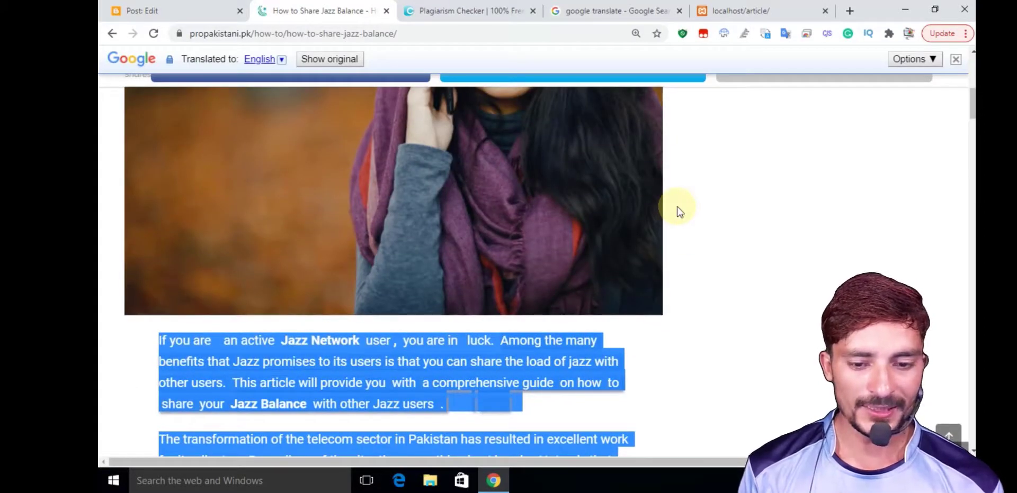
pyautogui.scroll(-1, 677, 207)
pyautogui.click(735, 244)
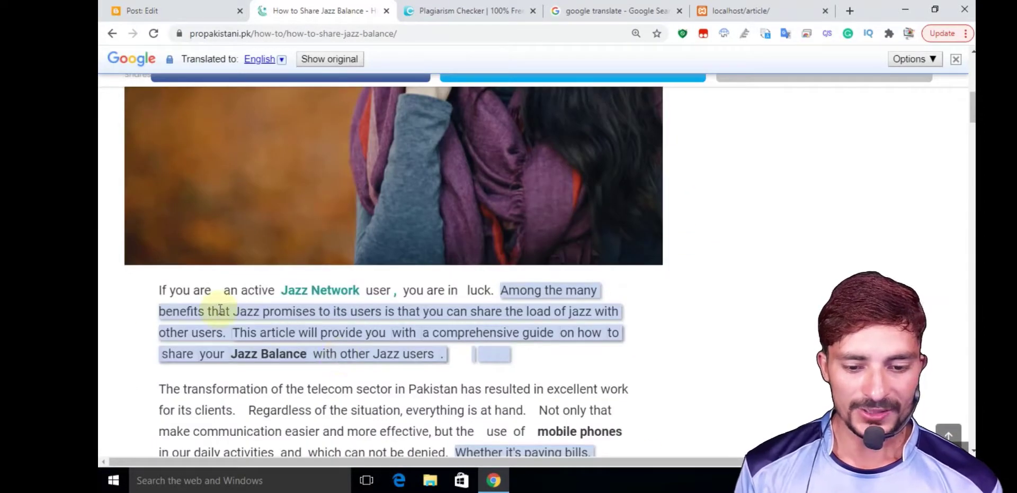
pyautogui.click(147, 2)
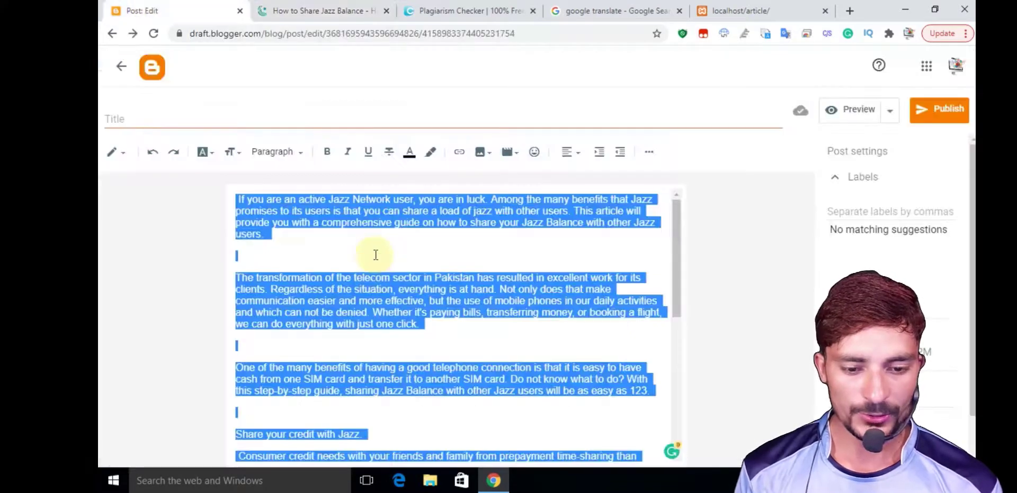
pyautogui.click(388, 239)
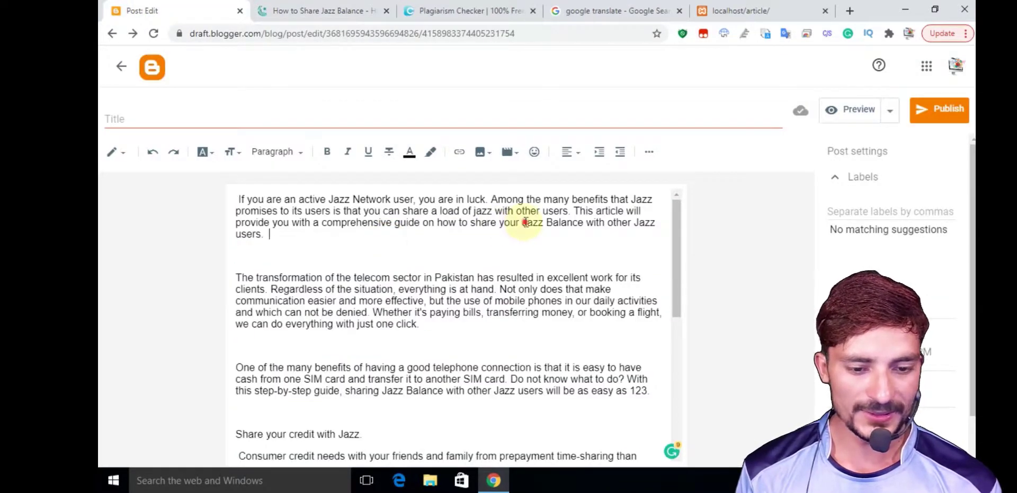
pyautogui.moveTo(525, 222); pyautogui.dragTo(585, 223)
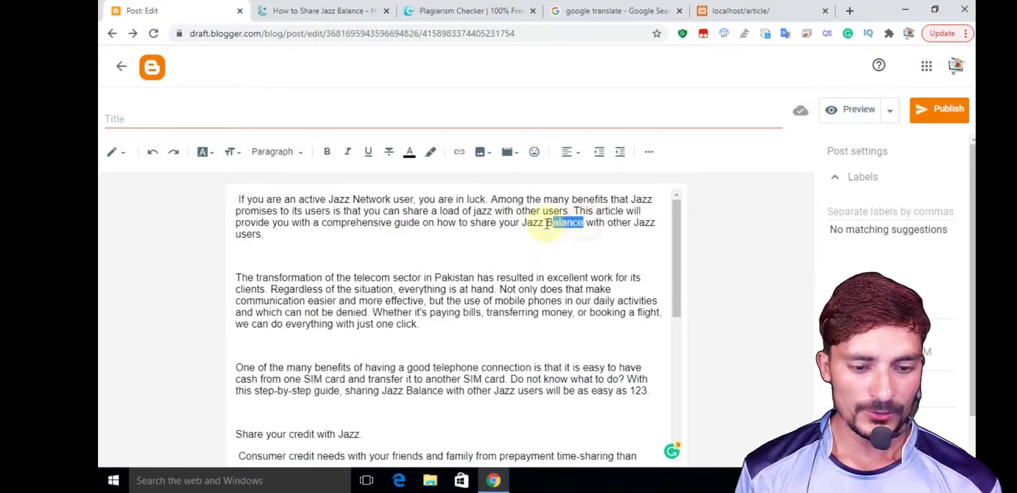
pyautogui.click(329, 152)
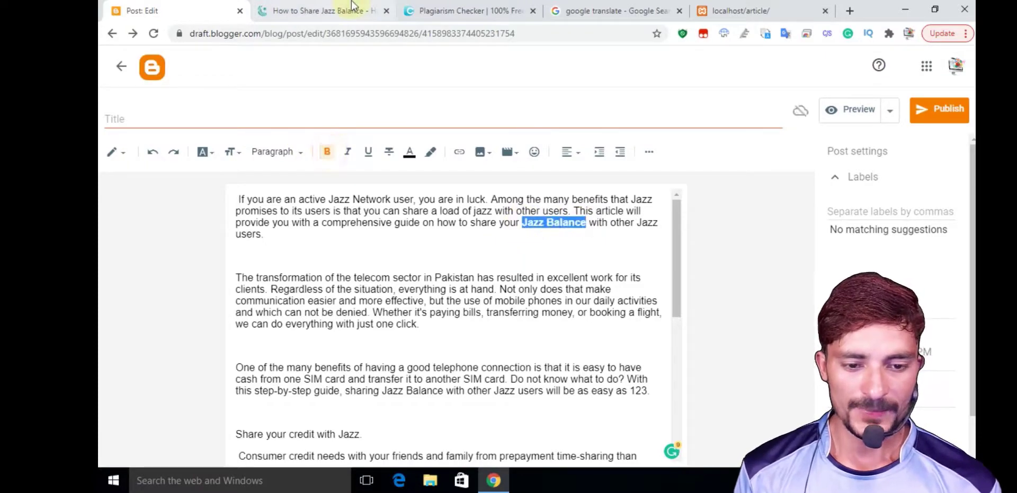
# Compare the second paragraph with the source article and make "mobile phones" bold in the post.
pyautogui.click(351, 10)
pyautogui.scroll(-3, 455, 297)
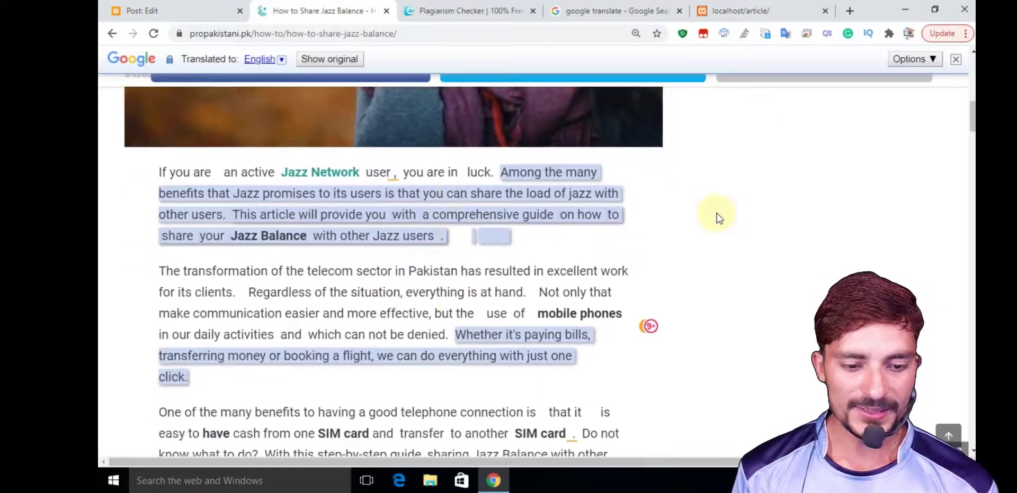
pyautogui.scroll(-1, 717, 217)
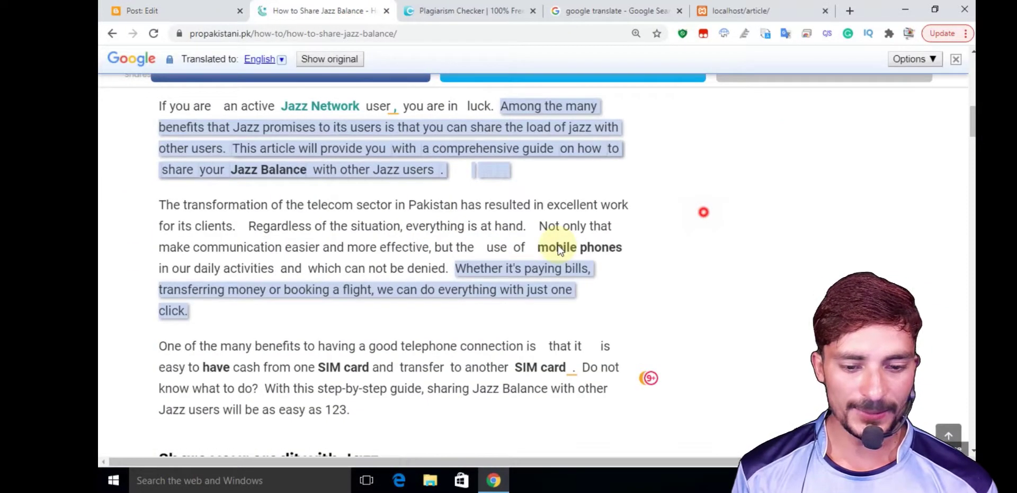
pyautogui.click(185, 6)
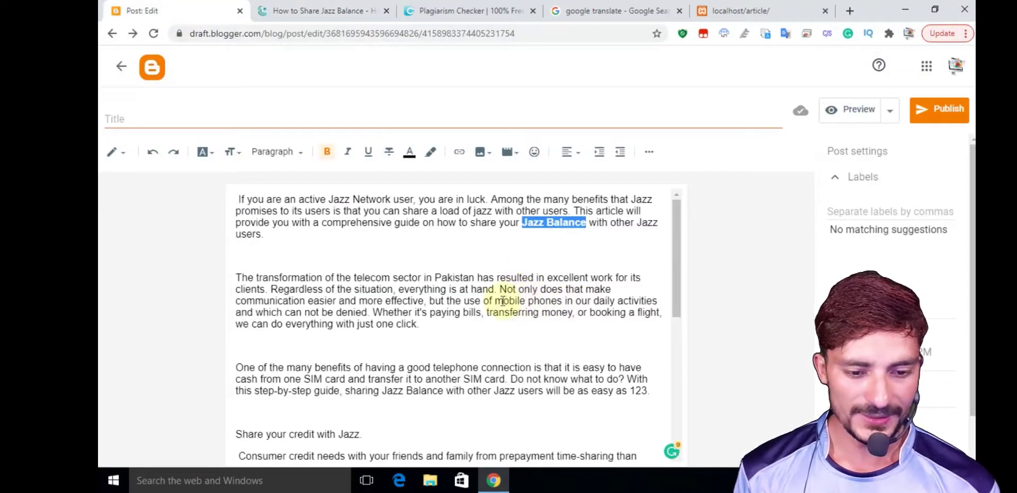
pyautogui.moveTo(495, 300); pyautogui.dragTo(565, 301)
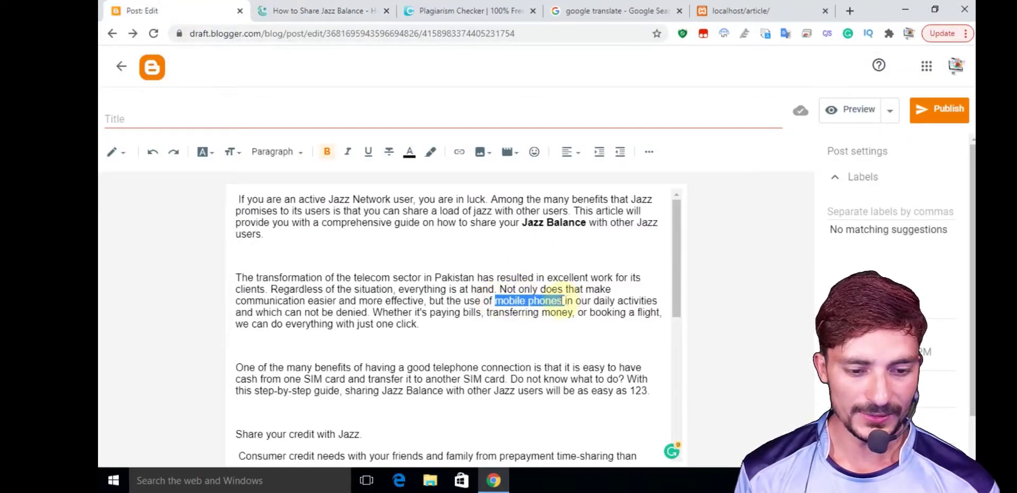
pyautogui.click(327, 152)
# Check the heading style in the source article and make "Share your credit with Jazz." bold with the Largest text size.
pyautogui.click(325, 9)
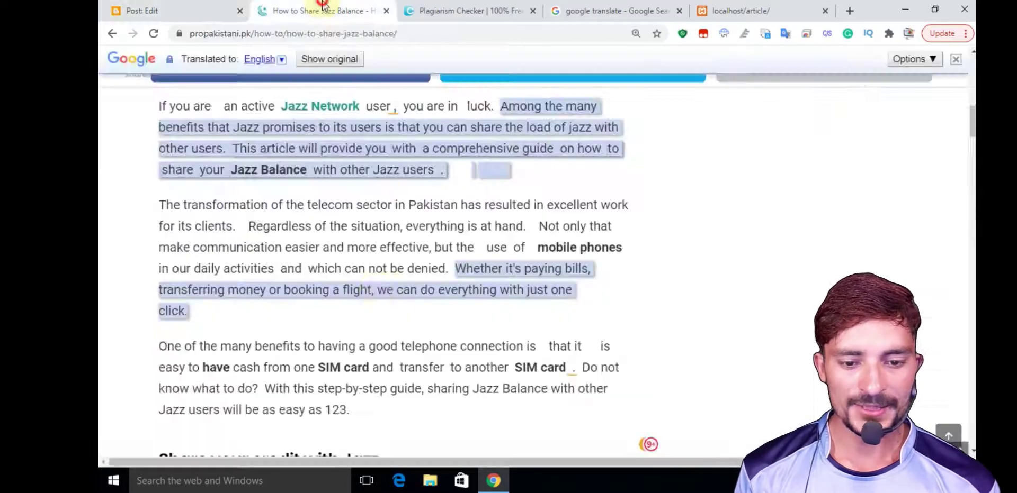
pyautogui.scroll(-4, 370, 315)
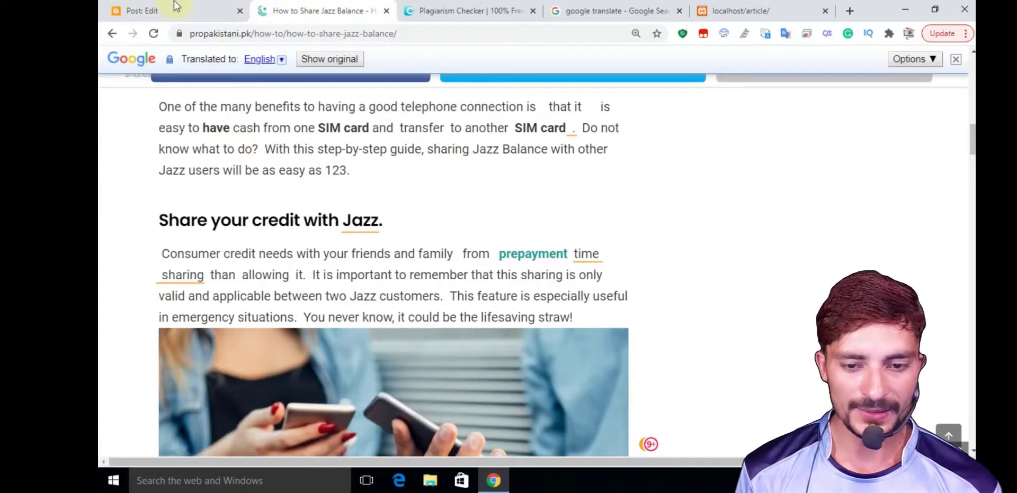
pyautogui.click(176, 7)
pyautogui.scroll(-2, 286, 352)
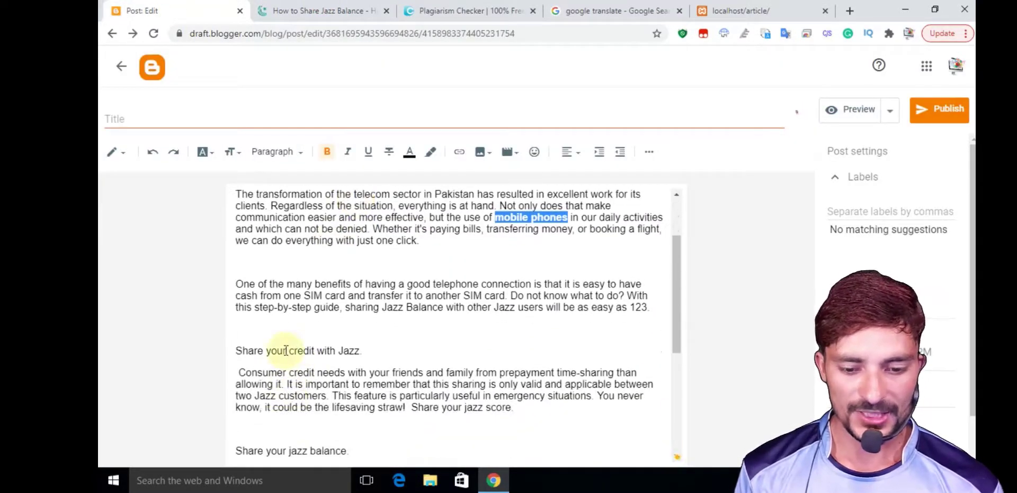
pyautogui.tripleClick(286, 351)
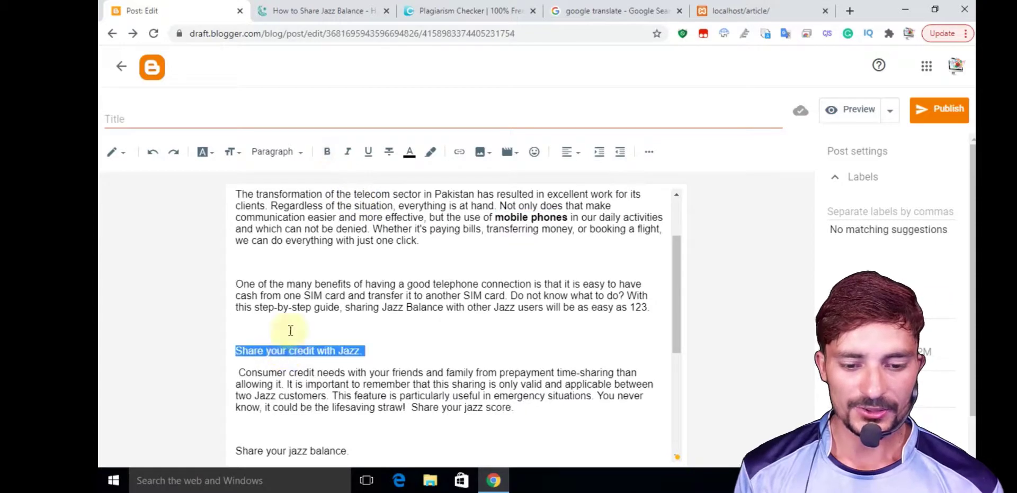
pyautogui.click(326, 153)
pyautogui.click(232, 153)
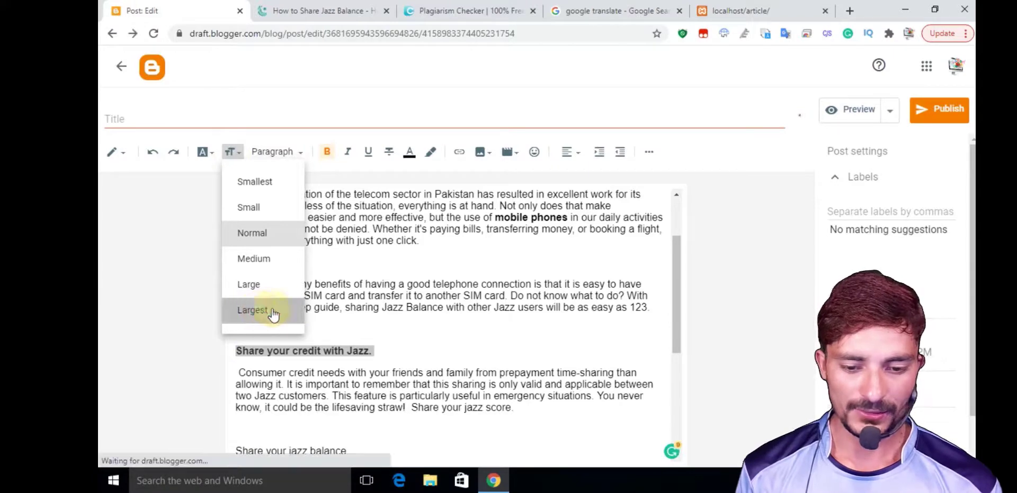
pyautogui.click(259, 311)
# Make the "Share your jazz balance." line in the post bold with the Largest text size.
pyautogui.scroll(-4, 304, 266)
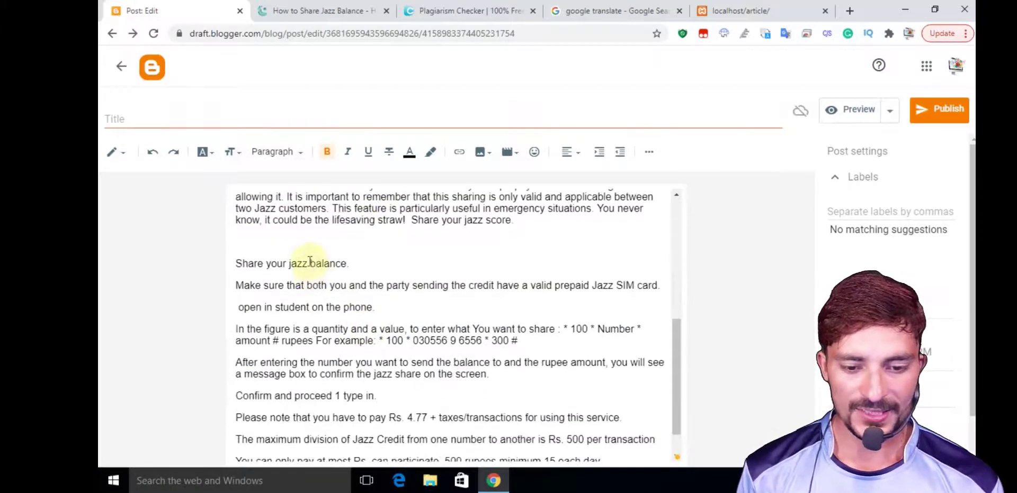
pyautogui.tripleClick(310, 261)
pyautogui.click(324, 157)
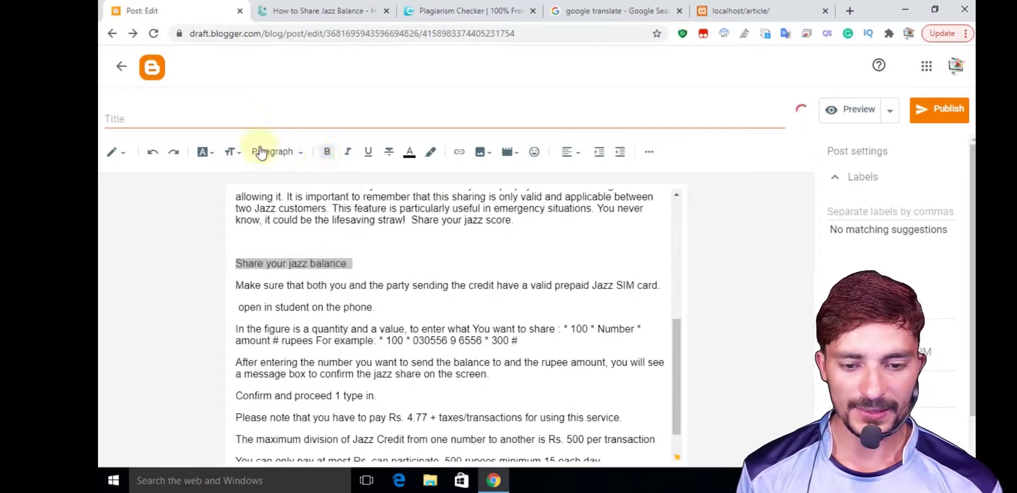
pyautogui.click(231, 153)
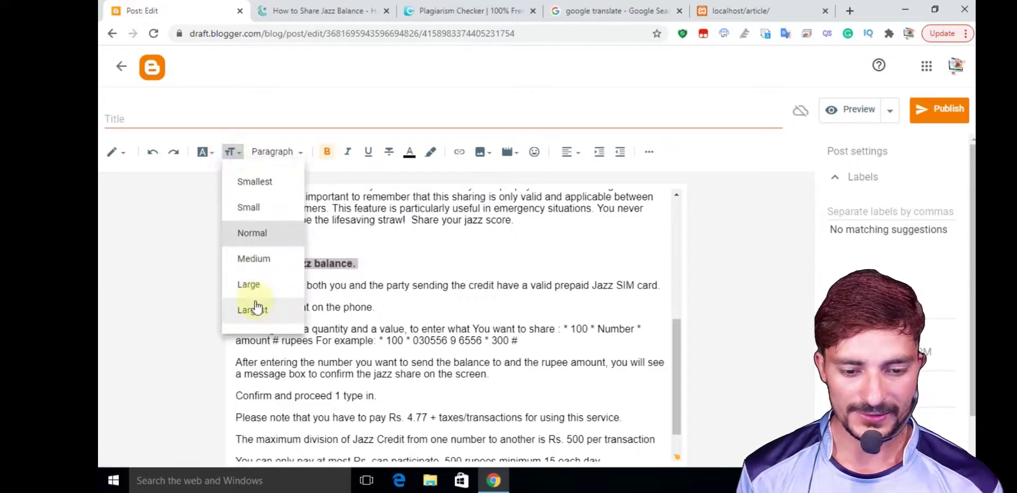
pyautogui.click(253, 310)
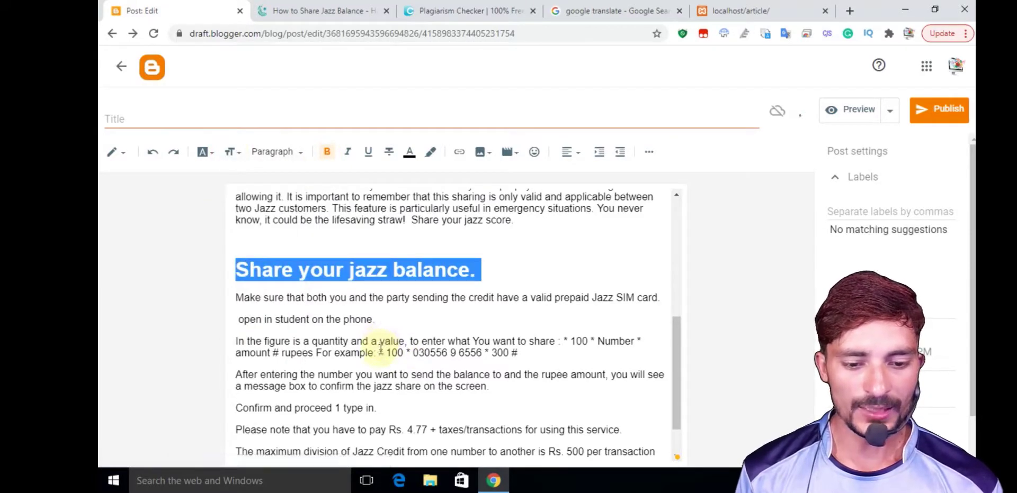
# Make the example share code and the "* 100 * Number *" pattern bold in the sharing instructions.
pyautogui.moveTo(380, 350); pyautogui.dragTo(523, 353)
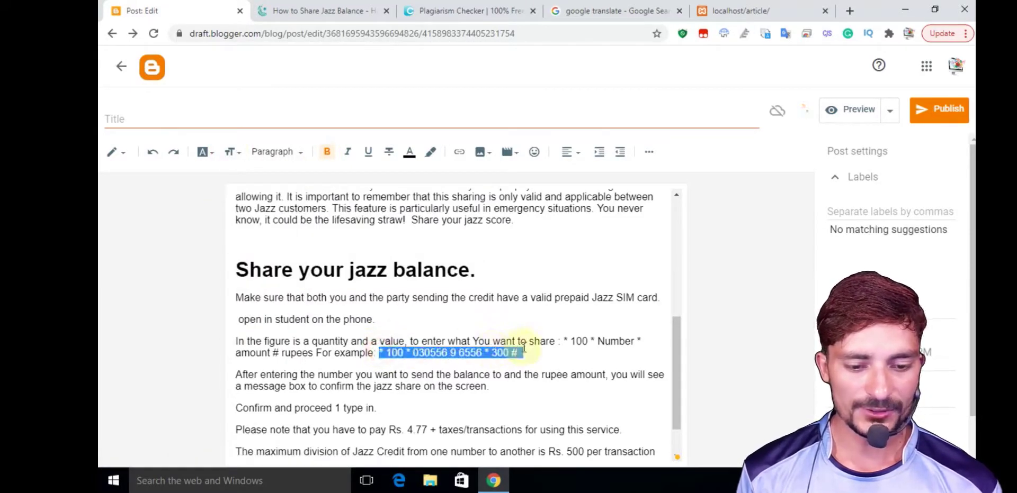
pyautogui.click(325, 152)
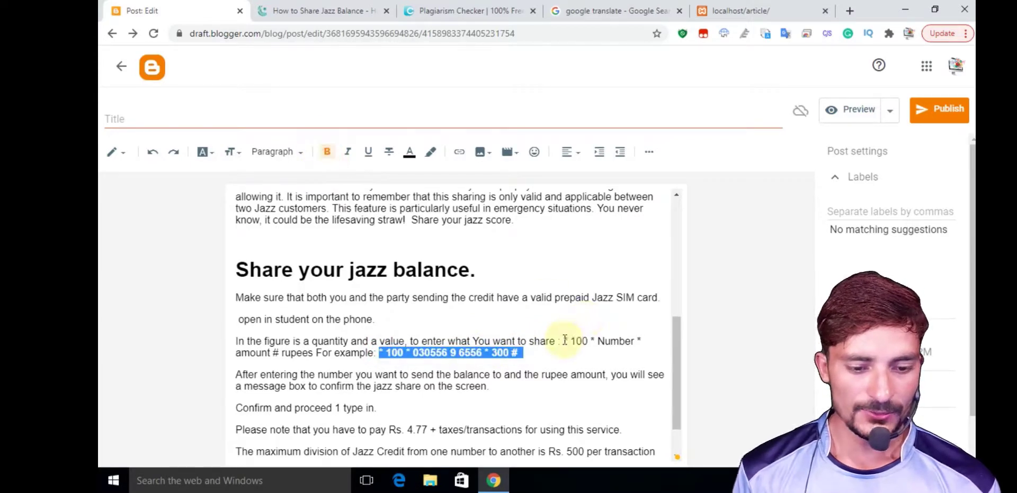
pyautogui.moveTo(563, 341); pyautogui.dragTo(665, 340)
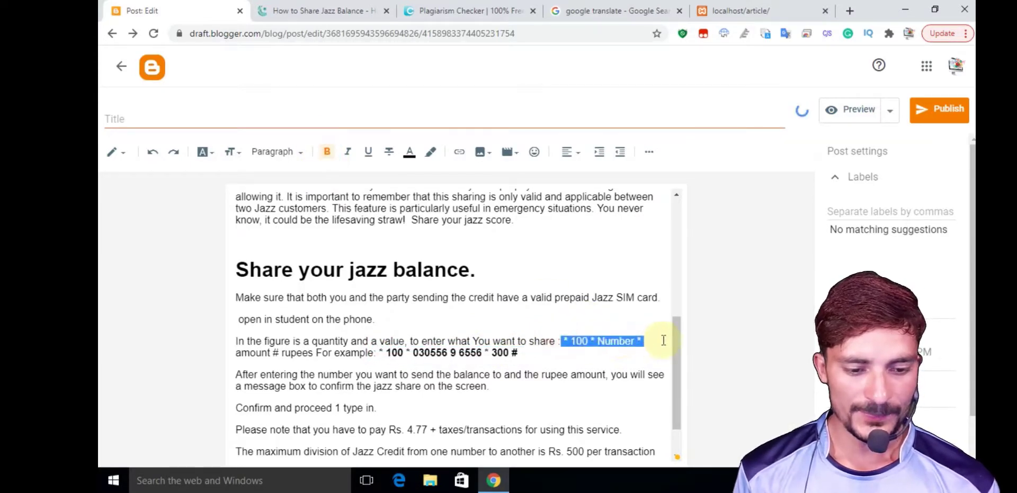
pyautogui.click(325, 152)
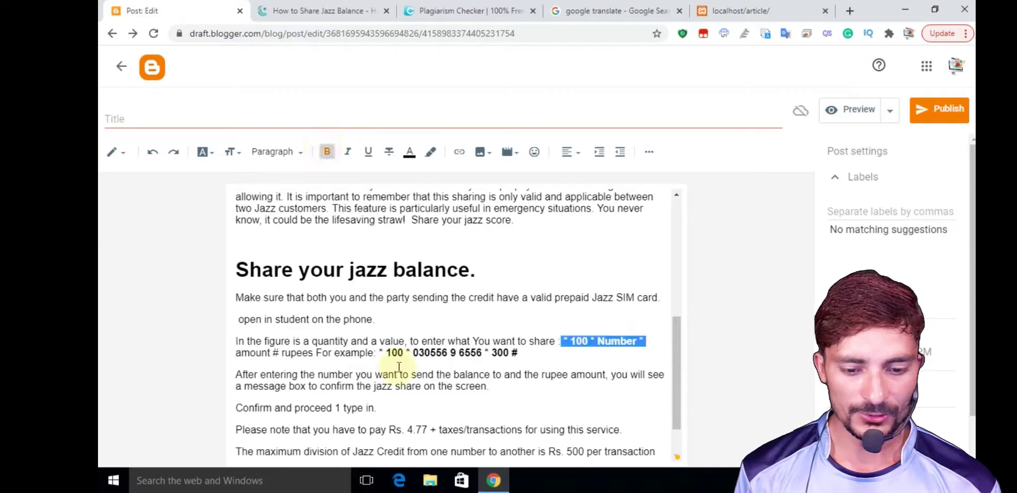
# Compare the instructions with the source's lists and turn the lines from "open in student on the phone" to the end into a bulleted list.
pyautogui.scroll(-1, 399, 366)
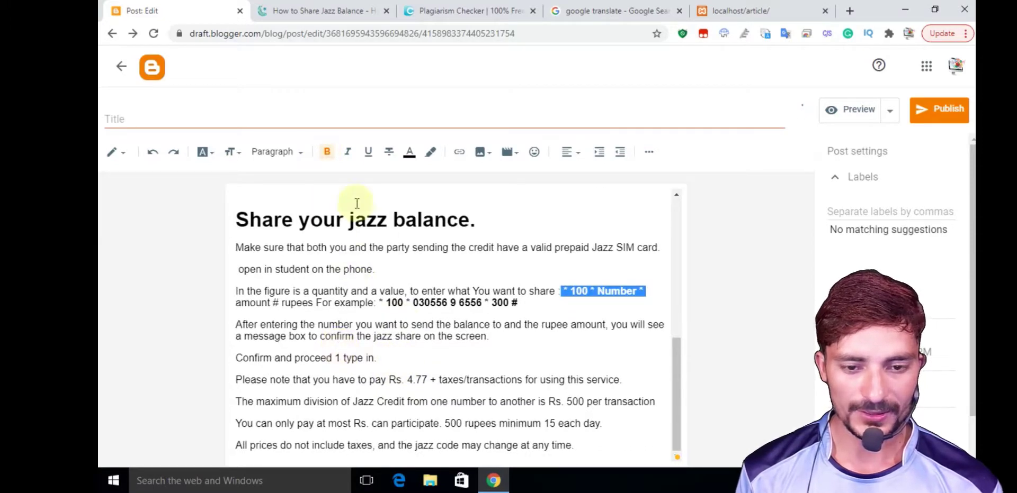
pyautogui.click(341, 33)
pyautogui.hotkey('ctrl', 'Tab')
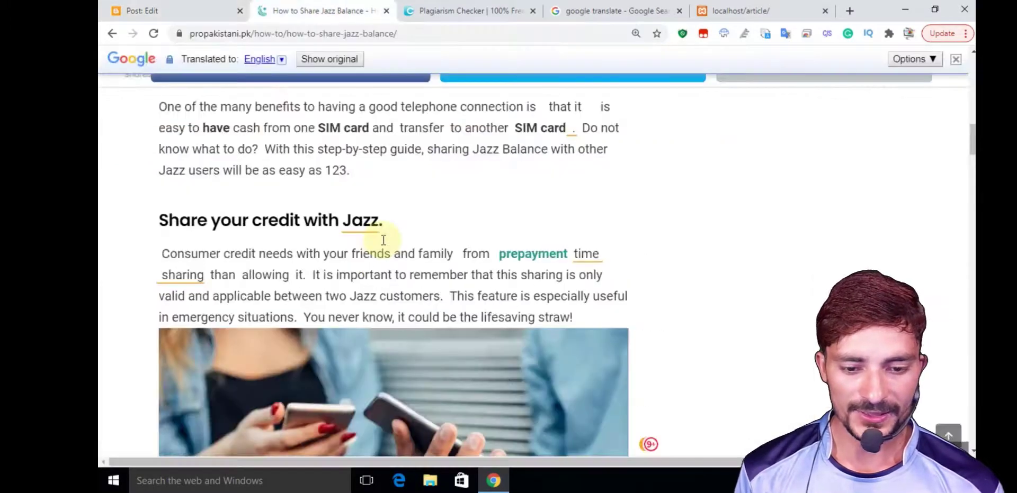
pyautogui.scroll(-6, 177, 175)
pyautogui.scroll(-1, 220, 227)
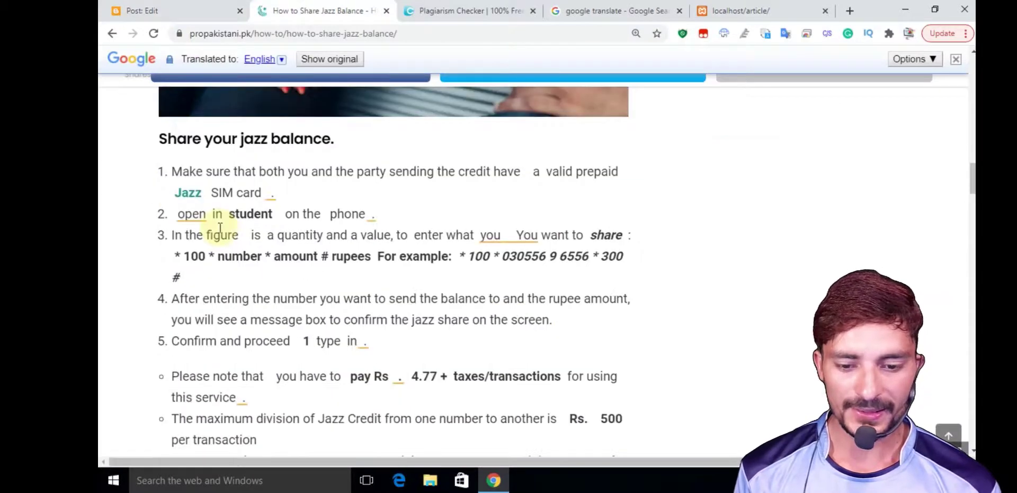
pyautogui.scroll(-1, 219, 228)
pyautogui.scroll(-1, 222, 229)
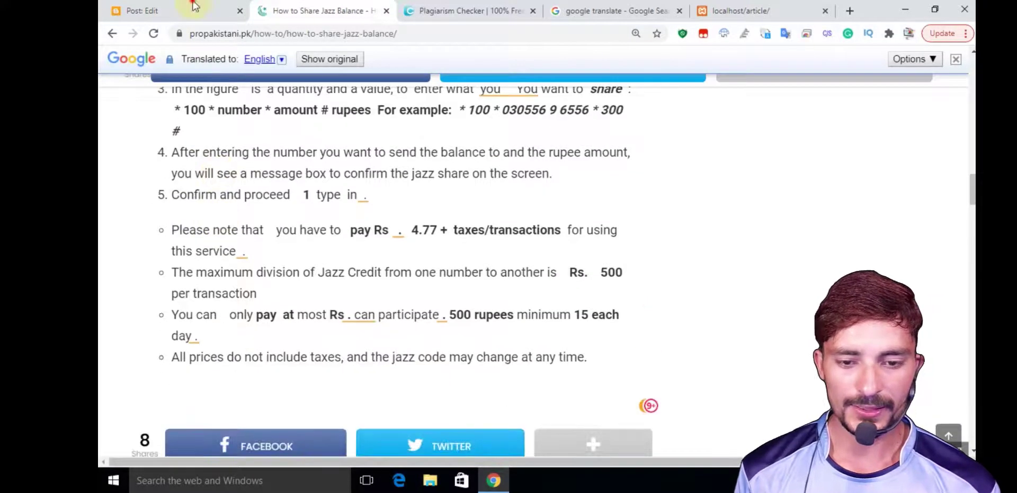
pyautogui.hotkey('ctrl', 'shift', 'Tab')
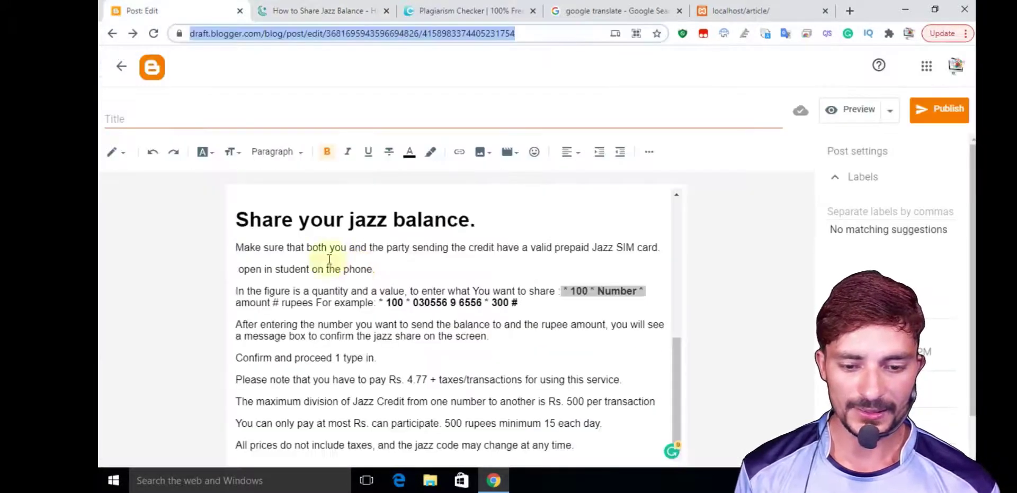
pyautogui.moveTo(243, 270); pyautogui.dragTo(583, 446)
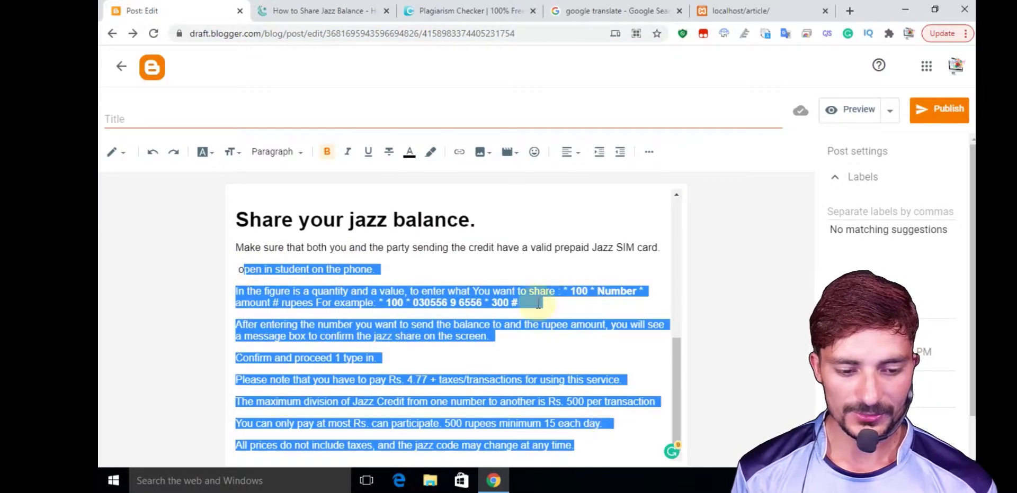
pyautogui.click(649, 152)
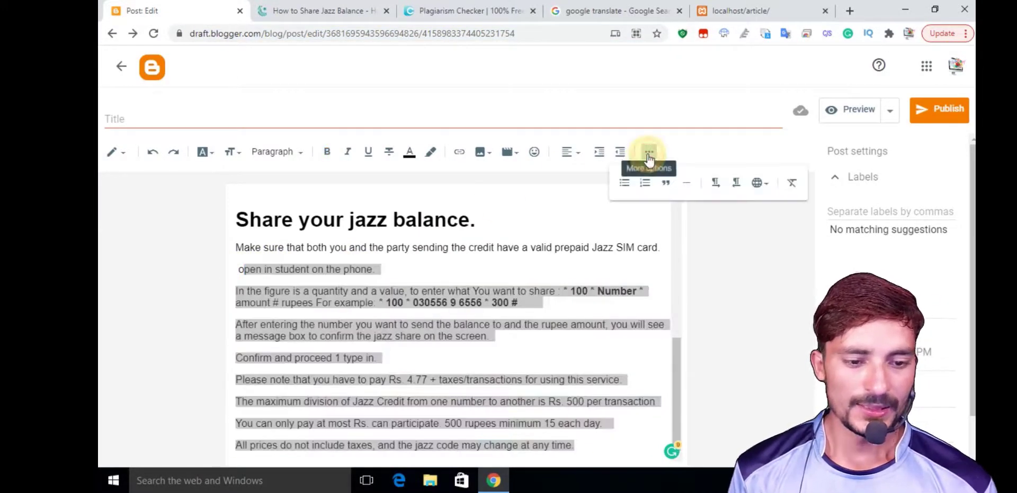
pyautogui.click(624, 185)
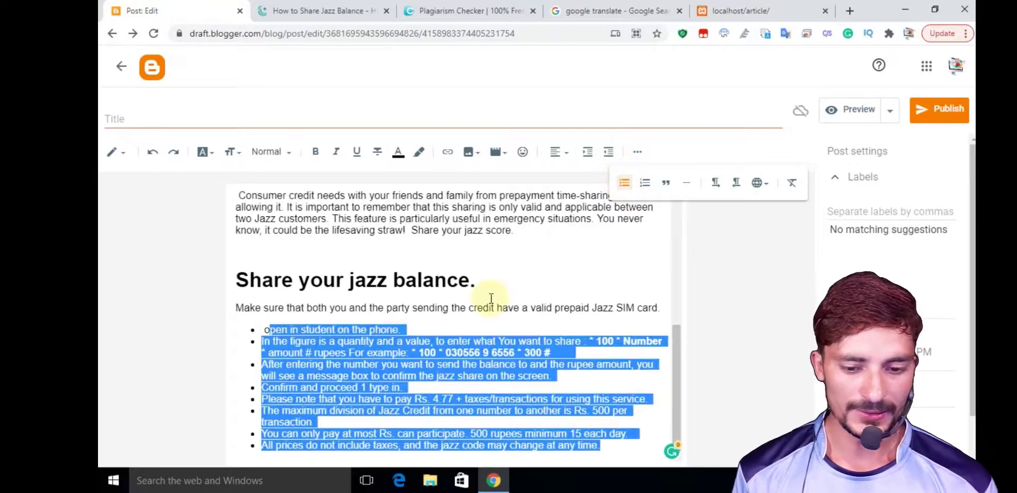
pyautogui.click(491, 298)
# Copy the image address of the featured photo of the woman on the phone in the propakistani.pk article.
pyautogui.scroll(5, 486, 298)
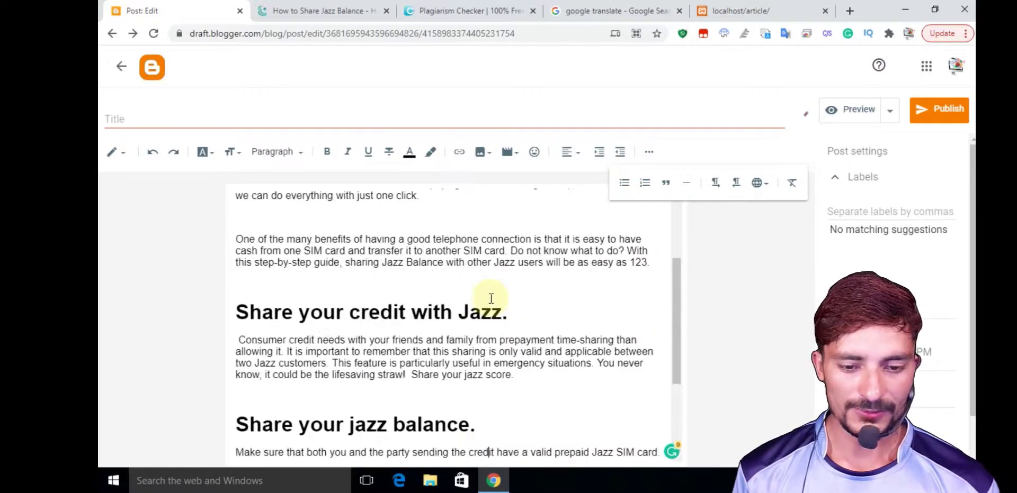
pyautogui.click(301, 10)
pyautogui.scroll(8, 423, 206)
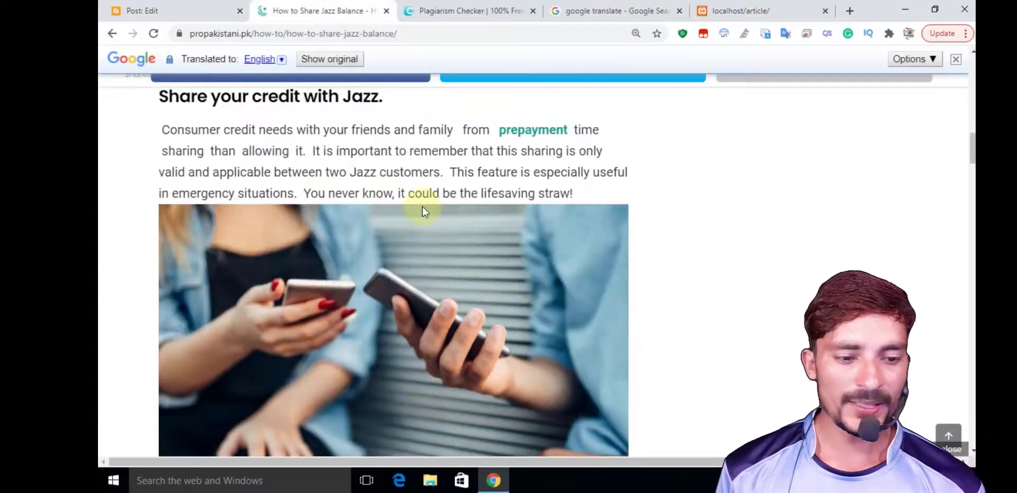
pyautogui.scroll(6, 422, 206)
pyautogui.rightClick(422, 207)
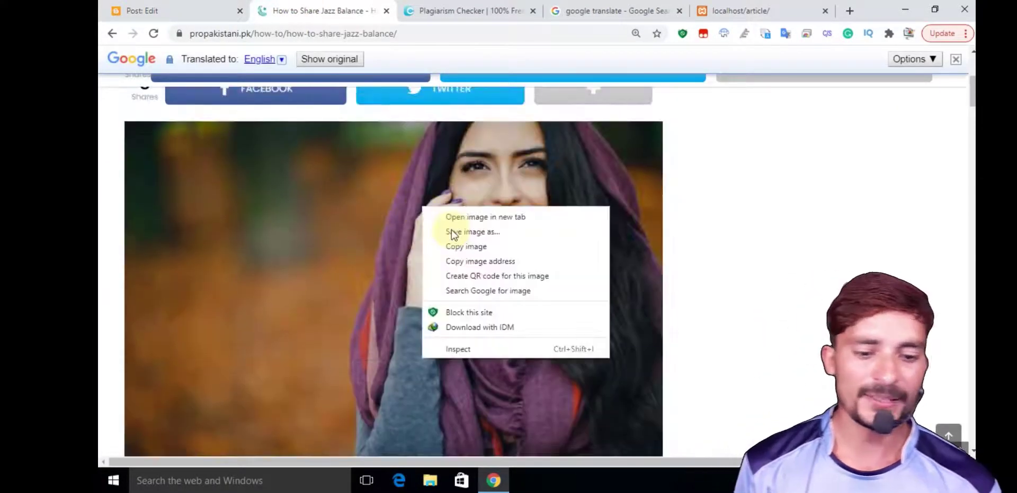
pyautogui.click(462, 257)
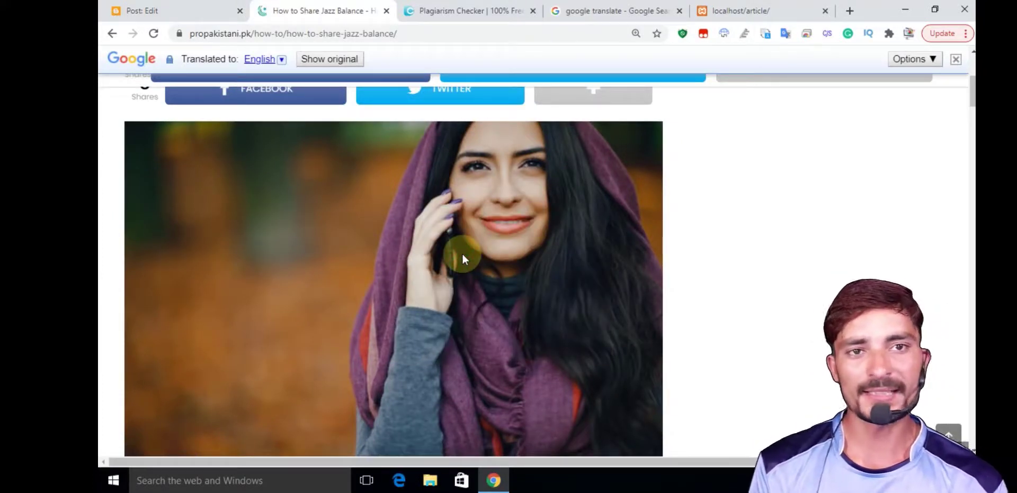
# Switch to the localhost page and load localhost/imgwater in place of the article tool.
pyautogui.click(722, 11)
pyautogui.click(335, 35)
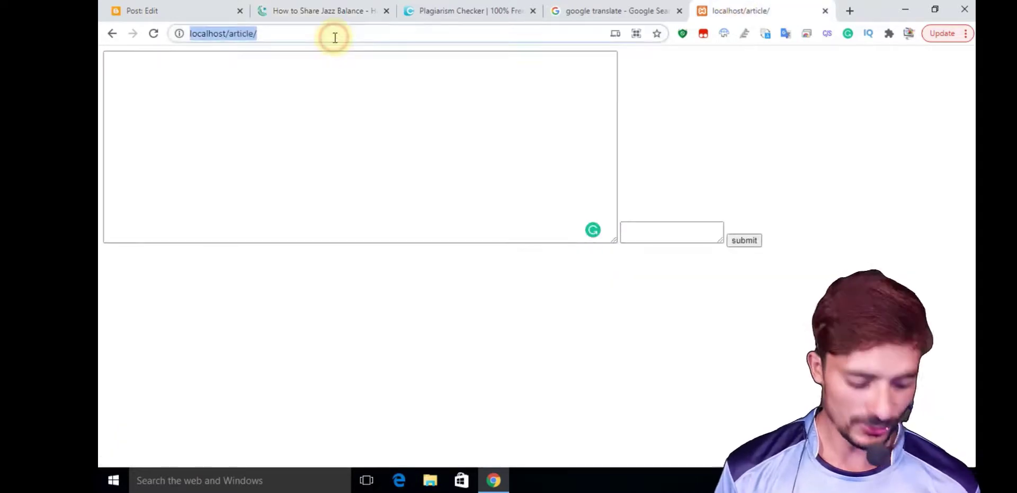
pyautogui.click(335, 35)
pyautogui.press('BackSpace')
pyautogui.press('BackSpace')
pyautogui.press('BackSpace')
pyautogui.press('BackSpace')
pyautogui.press('BackSpace')
pyautogui.press('BackSpace')
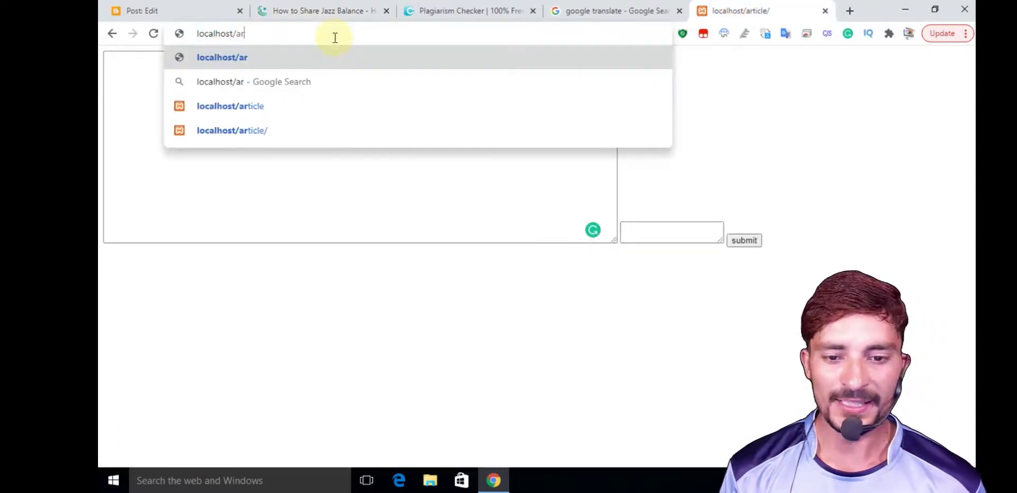
pyautogui.press('BackSpace')
pyautogui.press('BackSpace')
pyautogui.write('i')
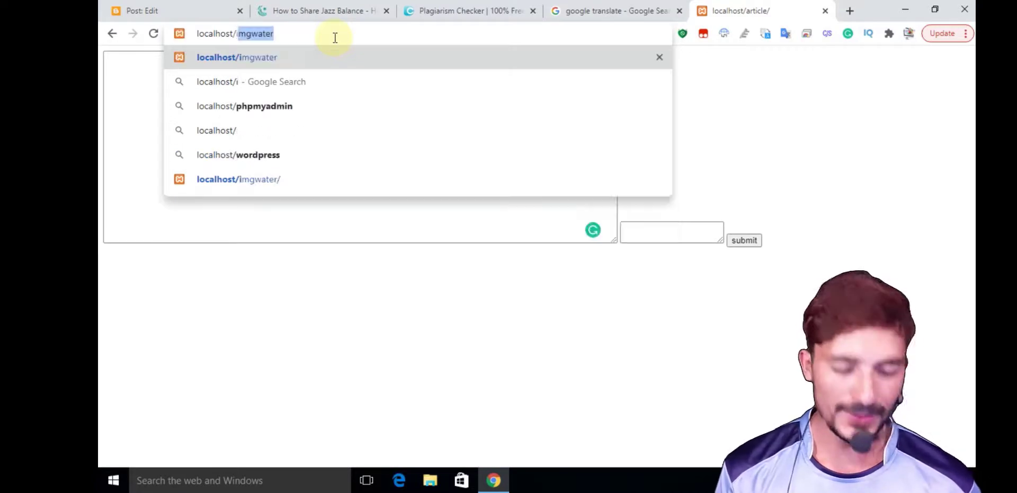
pyautogui.press('Return')
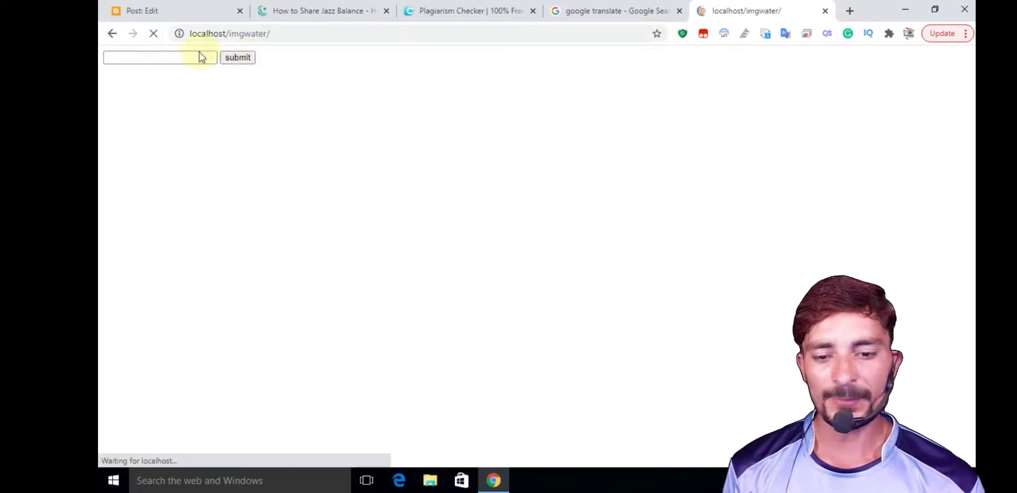
# Submit the featured photo's address in the imgwater form, copying it again from the source article, and return to the Blogger post.
pyautogui.click(192, 58)
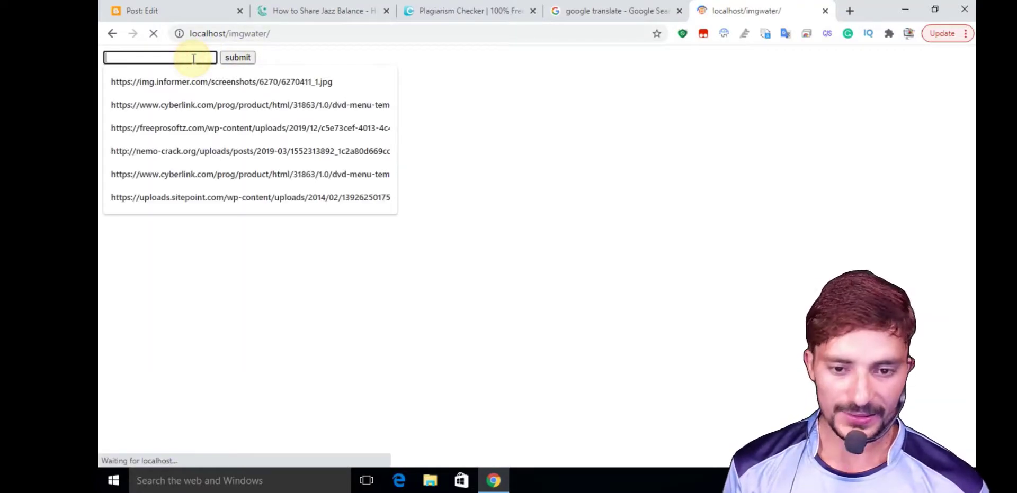
pyautogui.hotkey('ctrl', 'v')
pyautogui.click(181, 9)
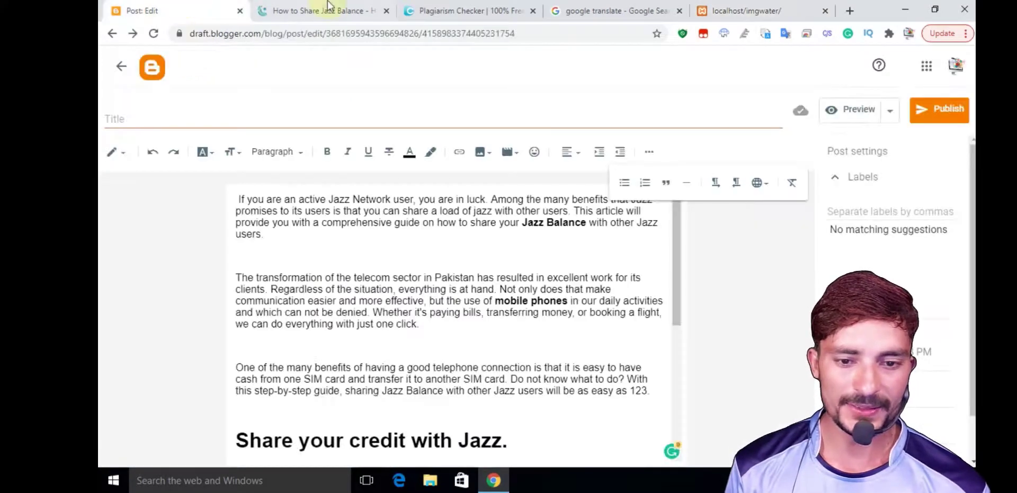
pyautogui.click(326, 10)
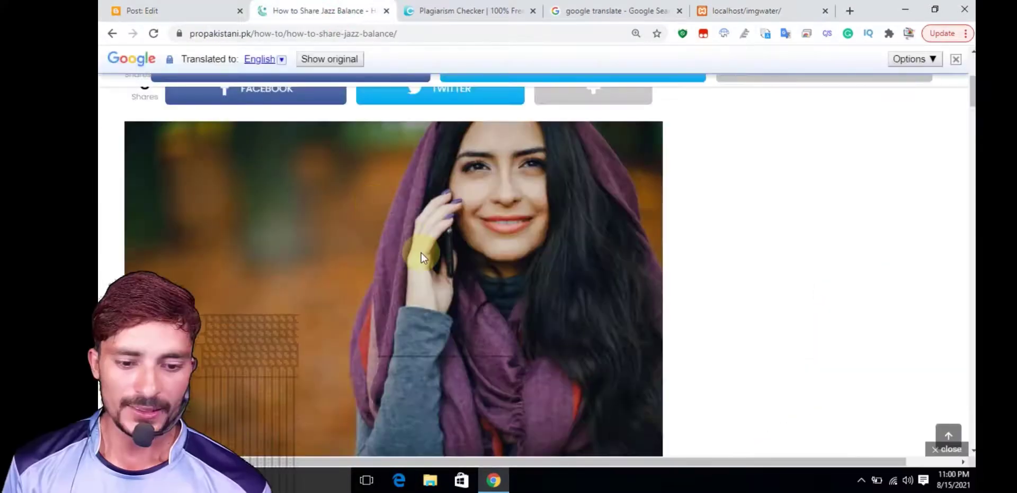
pyautogui.rightClick(372, 203)
pyautogui.click(425, 259)
pyautogui.click(694, 7)
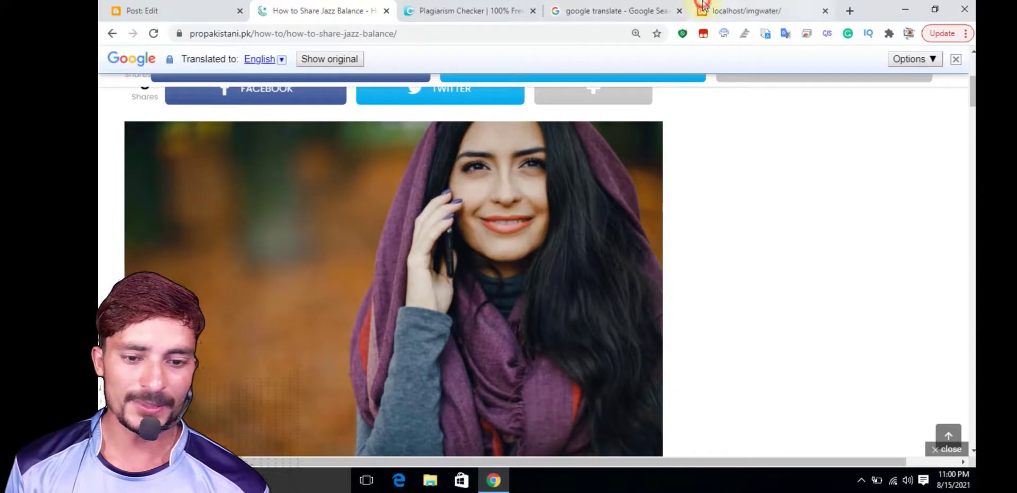
pyautogui.click(238, 57)
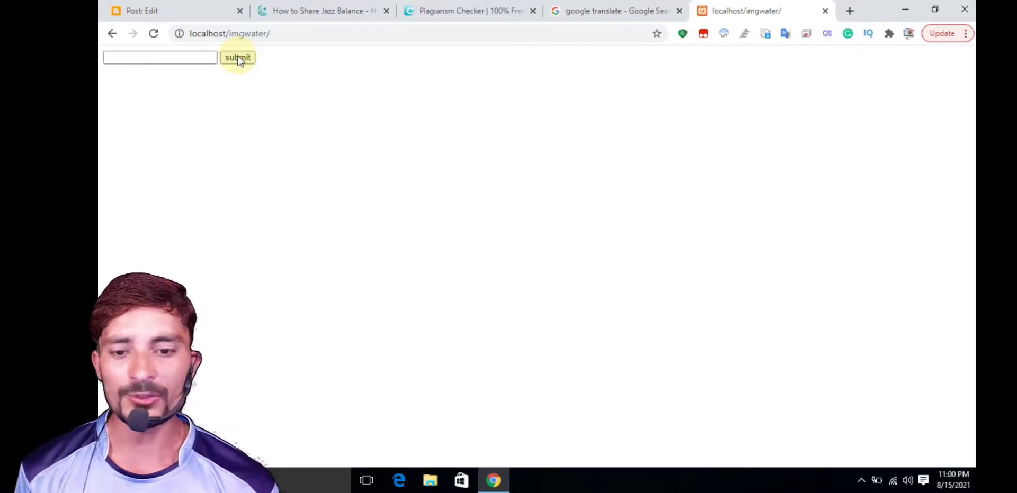
pyautogui.click(196, 7)
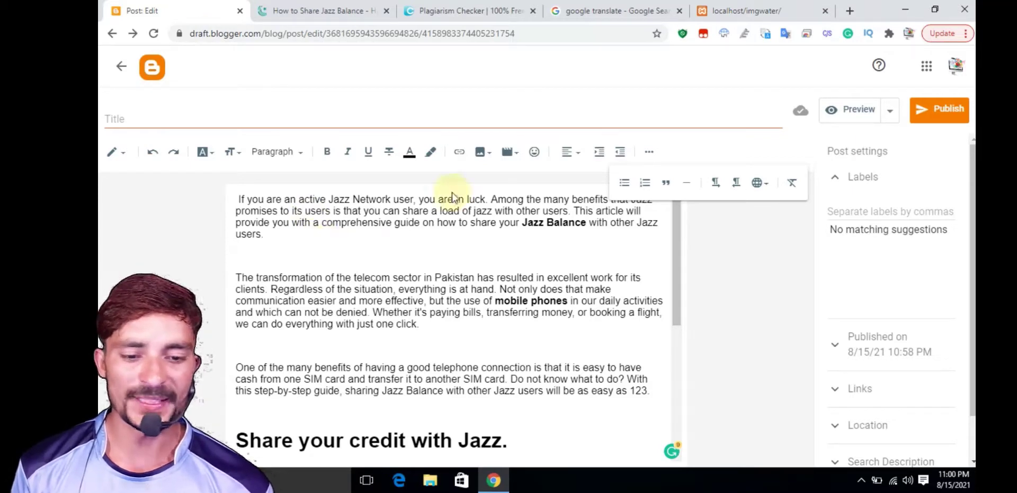
# Upload the watermarked photo 1629093639.jpg from E:\xampp\htdocs\imgwater and insert it below the post's opening paragraph.
pyautogui.click(481, 152)
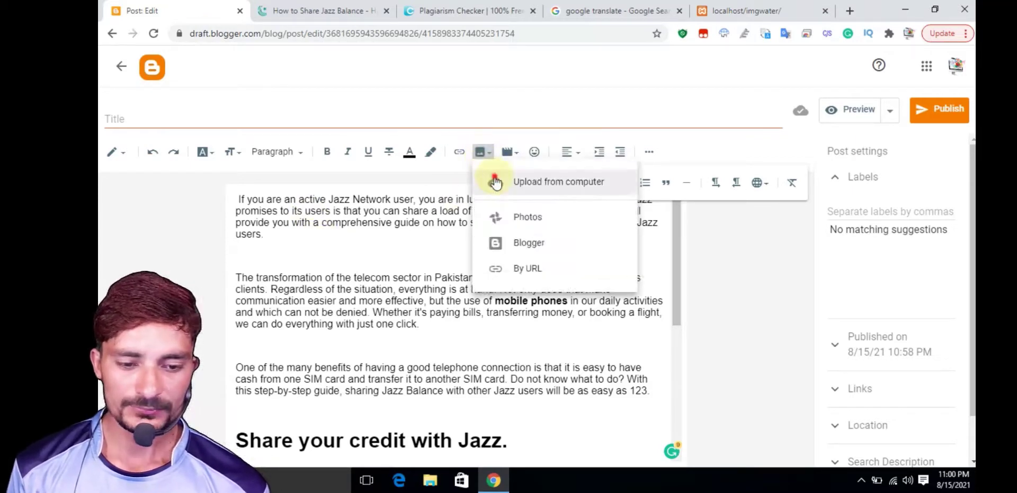
pyautogui.click(494, 179)
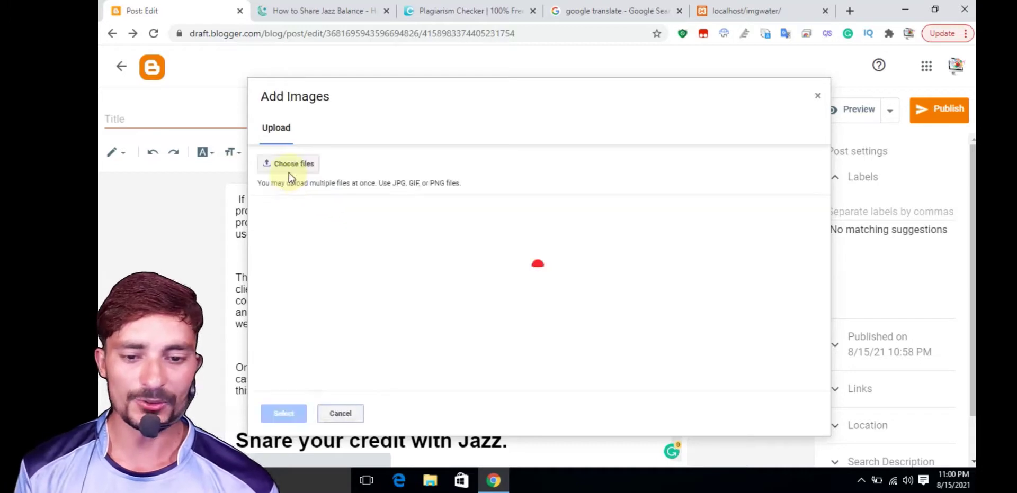
pyautogui.click(290, 166)
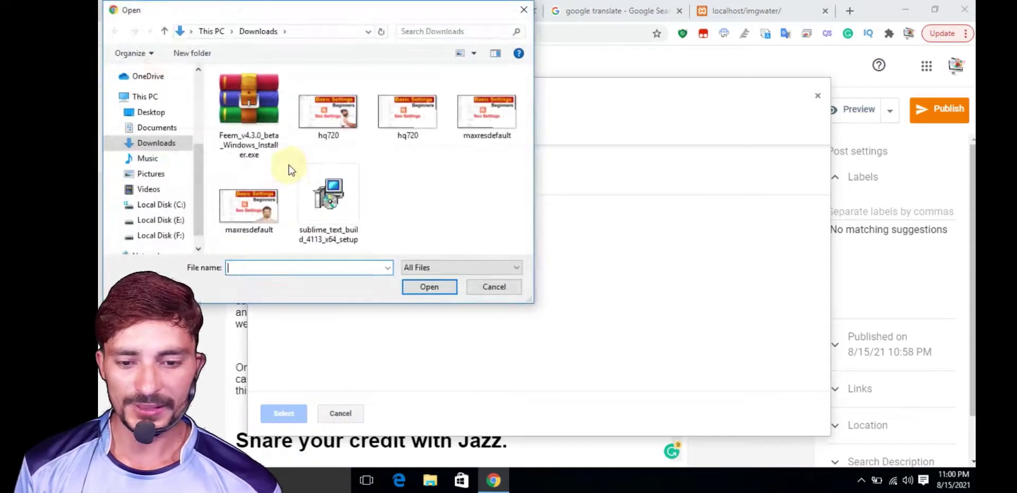
pyautogui.click(161, 220)
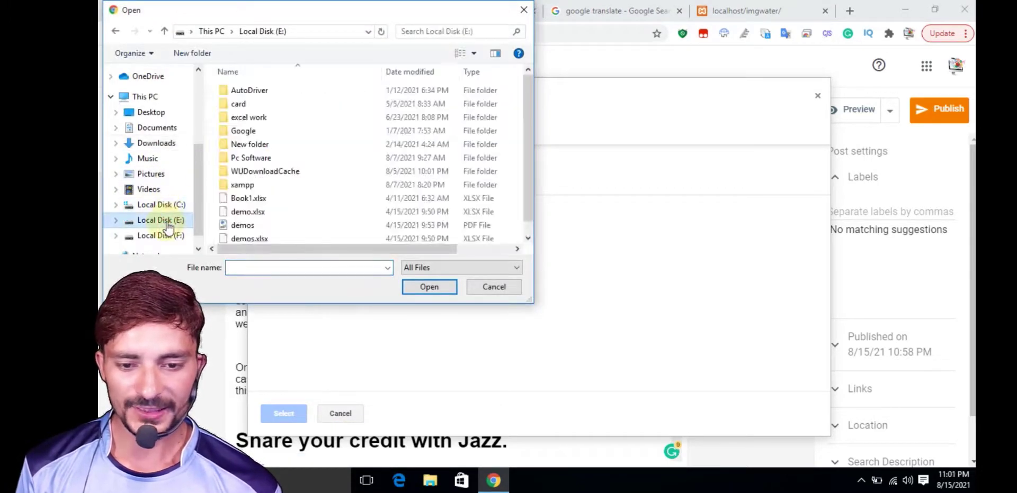
pyautogui.doubleClick(253, 184)
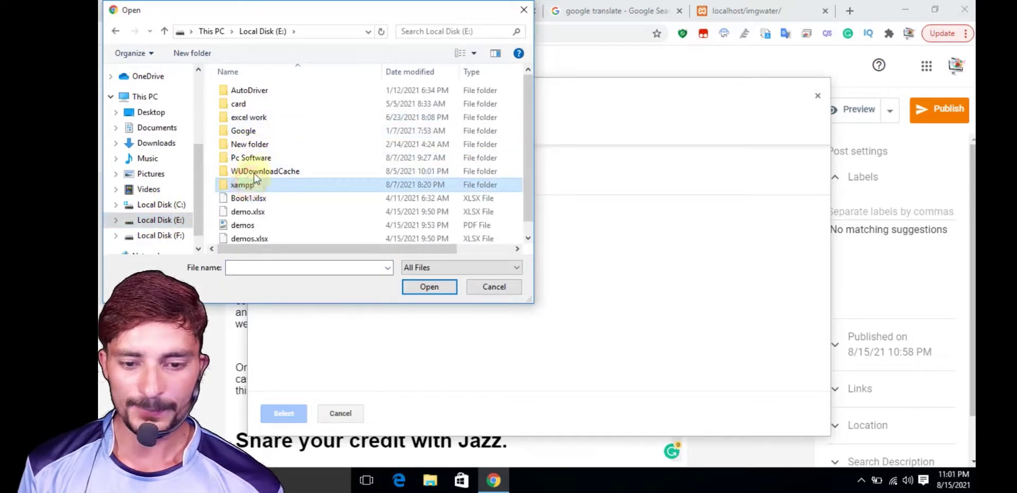
pyautogui.doubleClick(259, 145)
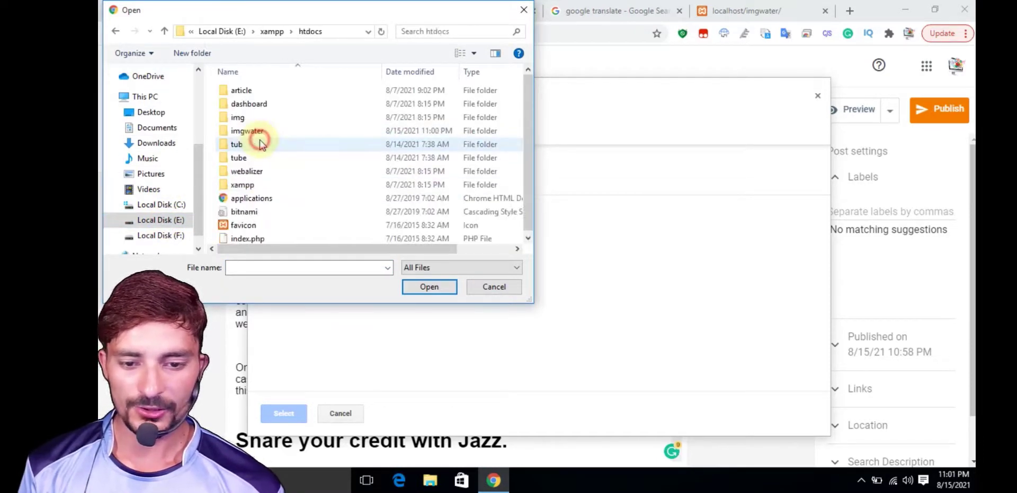
pyautogui.doubleClick(261, 130)
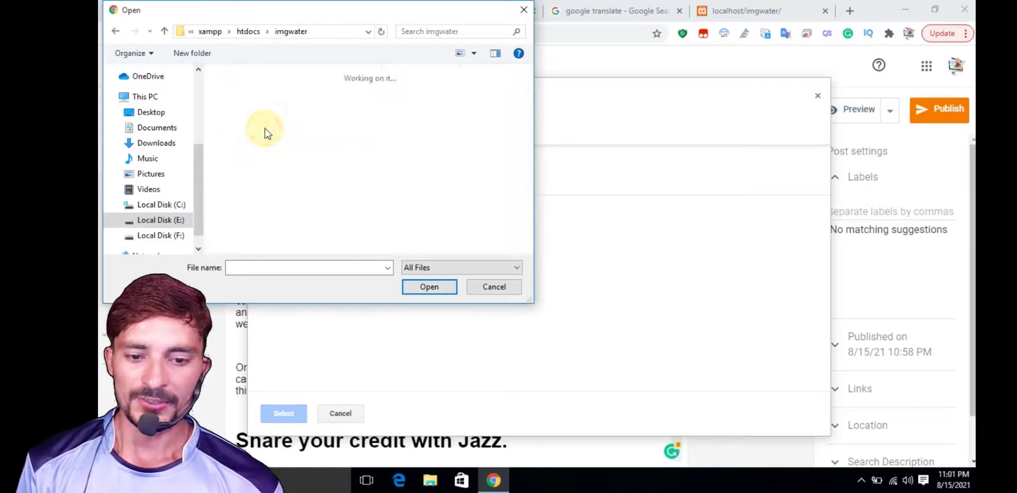
pyautogui.doubleClick(247, 107)
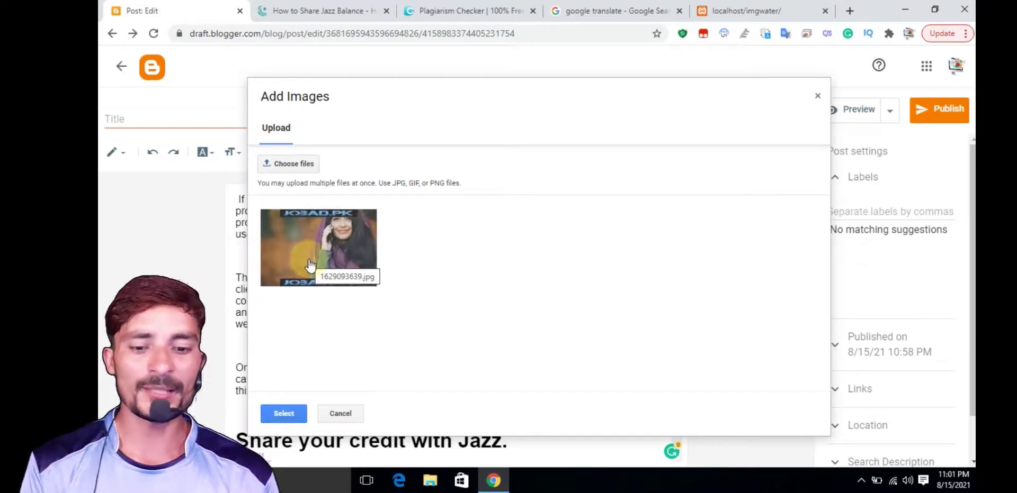
pyautogui.click(278, 418)
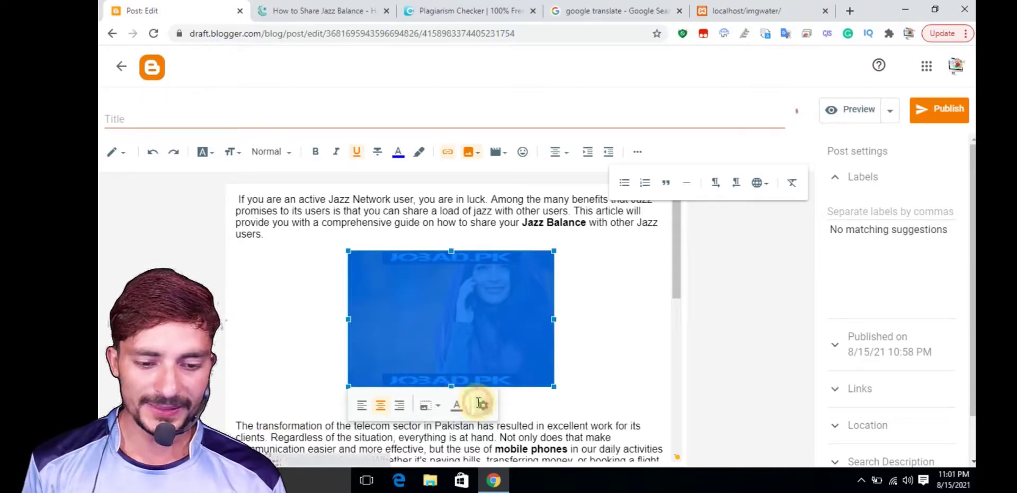
# Set the inserted photo of the woman on the phone to X-Large size.
pyautogui.click(479, 407)
pyautogui.click(464, 329)
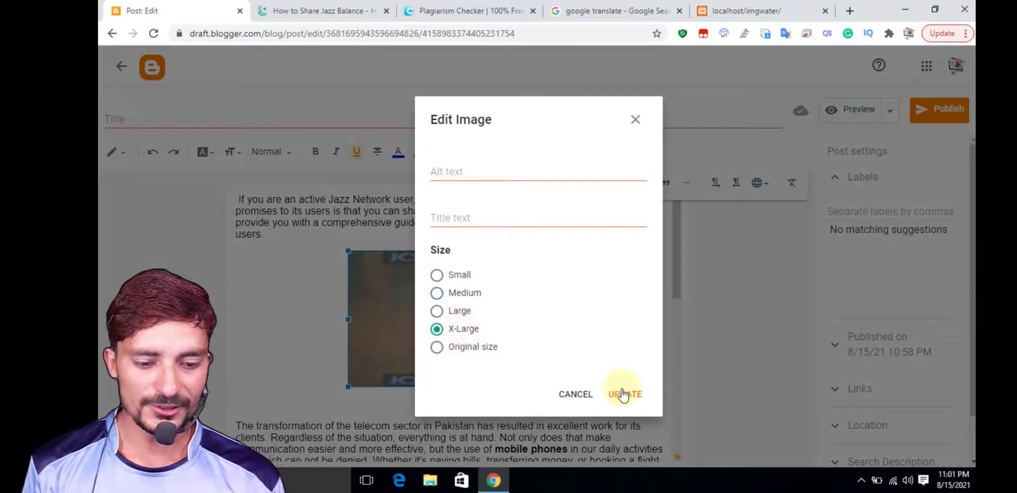
pyautogui.click(625, 395)
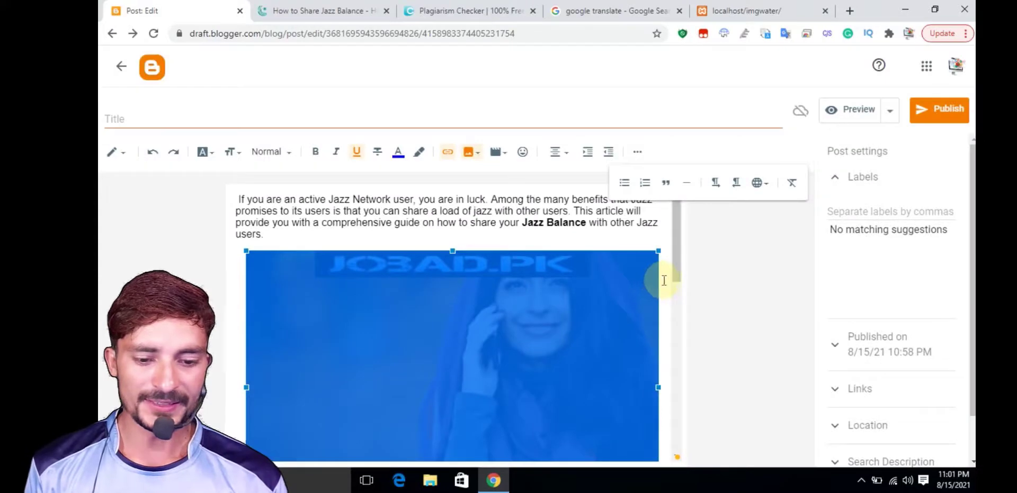
pyautogui.click(662, 279)
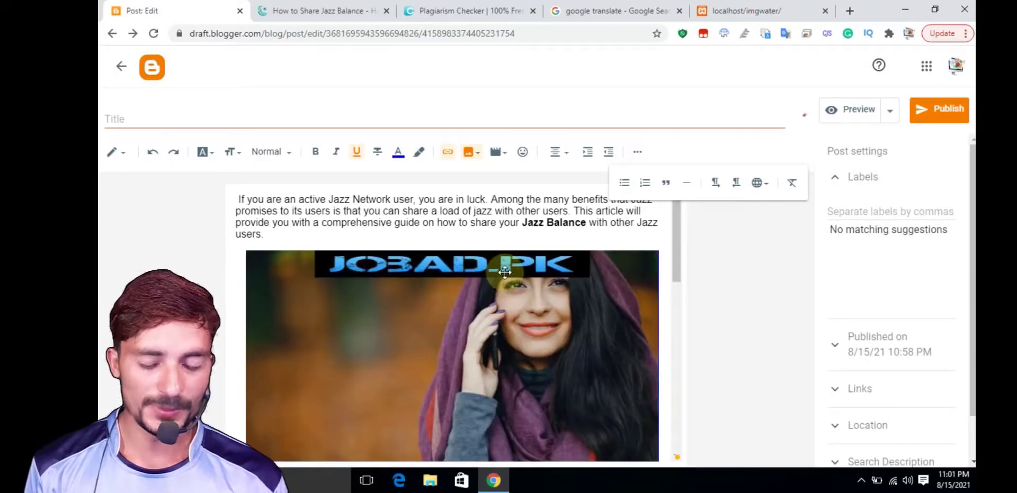
pyautogui.scroll(-5, 504, 270)
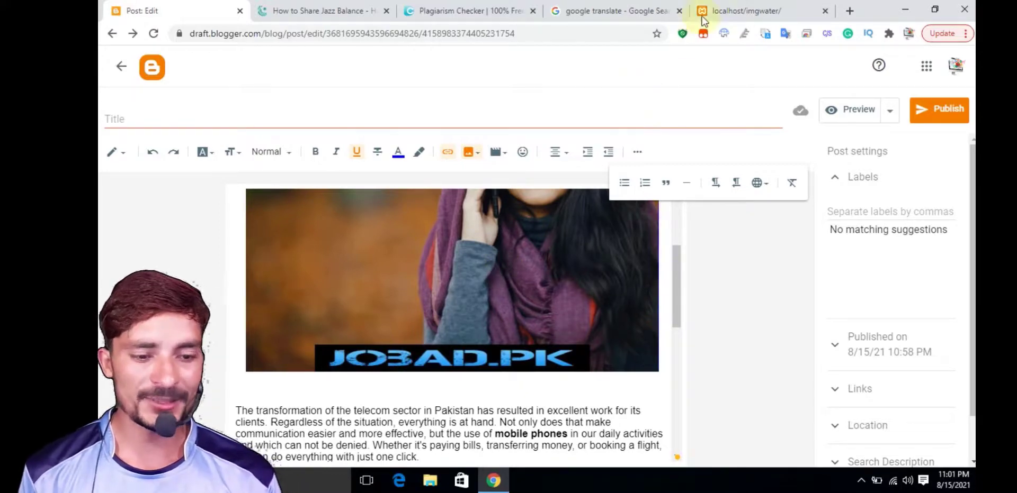
# Copy the image address of the photo of two people holding phones in the propakistani.pk article.
pyautogui.click(699, 14)
pyautogui.click(367, 5)
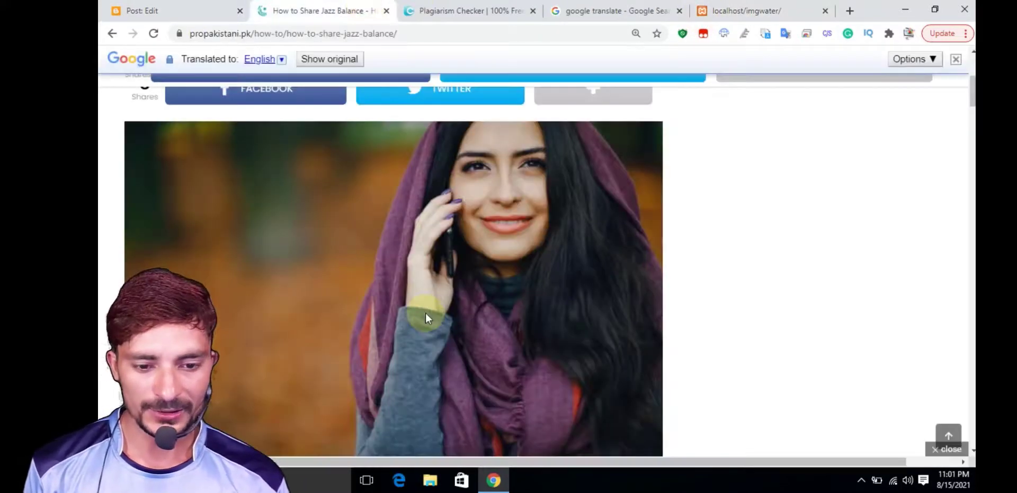
pyautogui.scroll(-15, 424, 313)
pyautogui.scroll(-1, 376, 272)
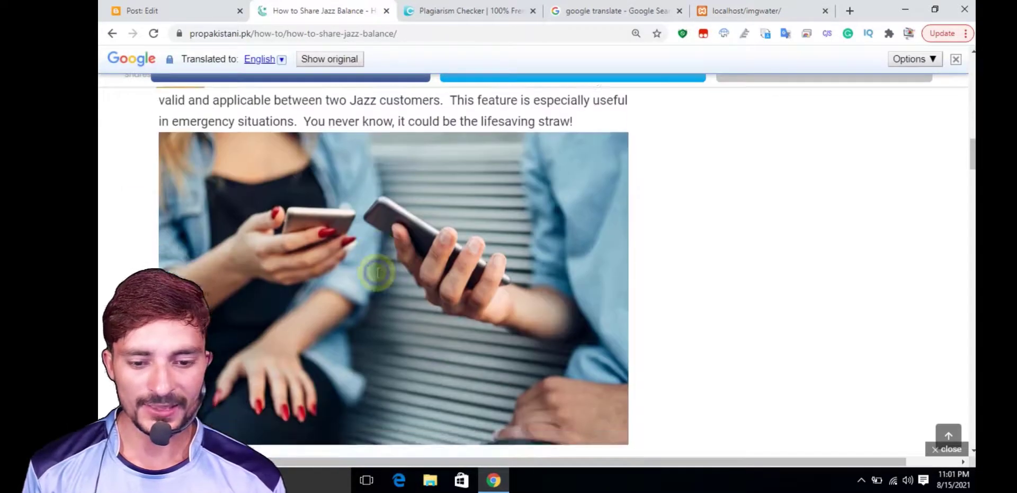
pyautogui.rightClick(377, 273)
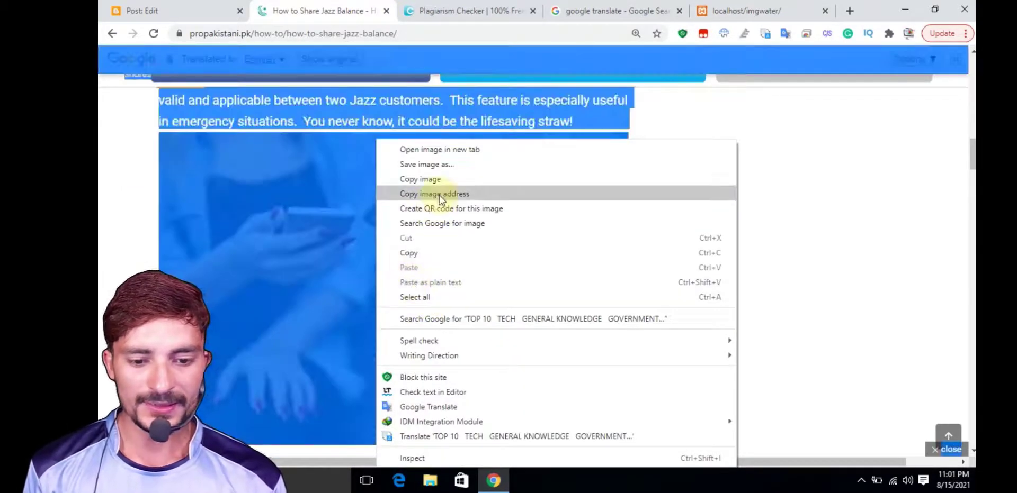
pyautogui.click(439, 196)
# Submit the copied address of the two-phones photo in the localhost/imgwater form.
pyautogui.click(742, 10)
pyautogui.click(188, 56)
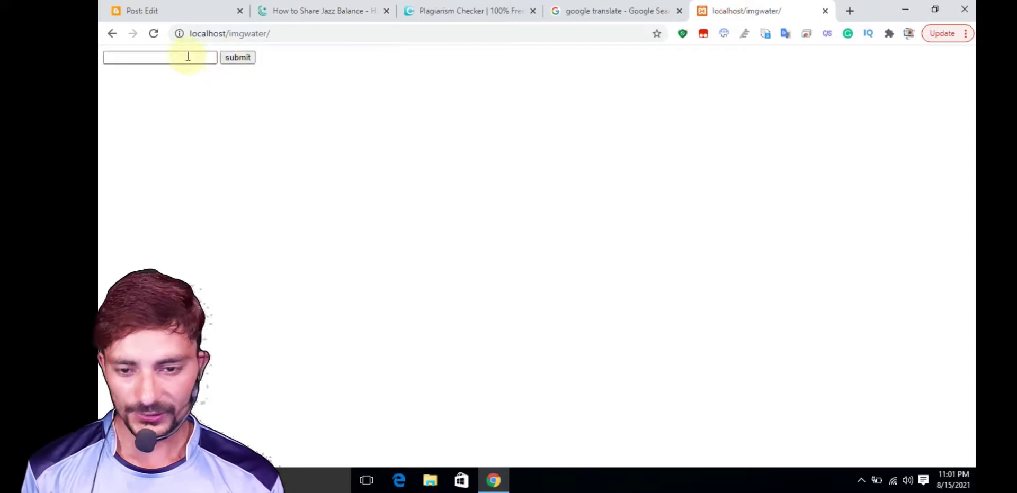
pyautogui.hotkey('ctrl', 'v')
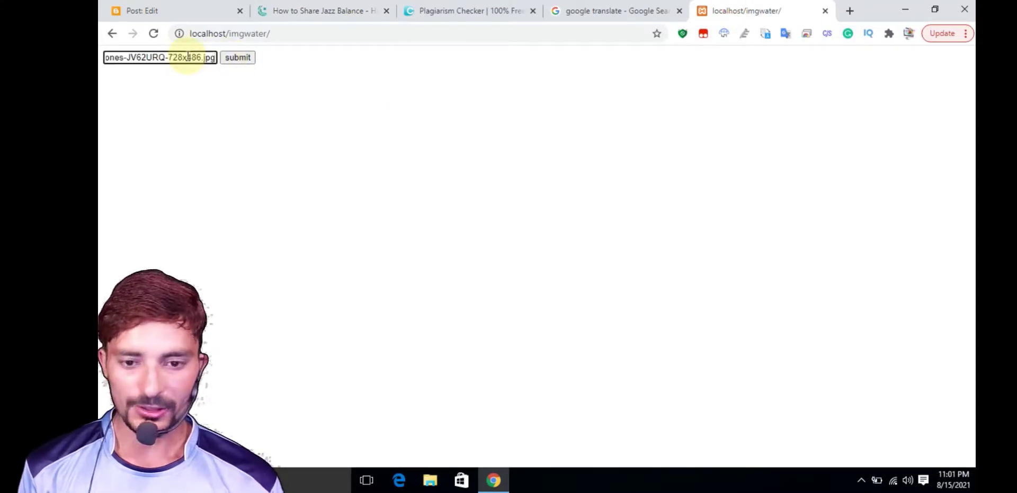
pyautogui.click(243, 59)
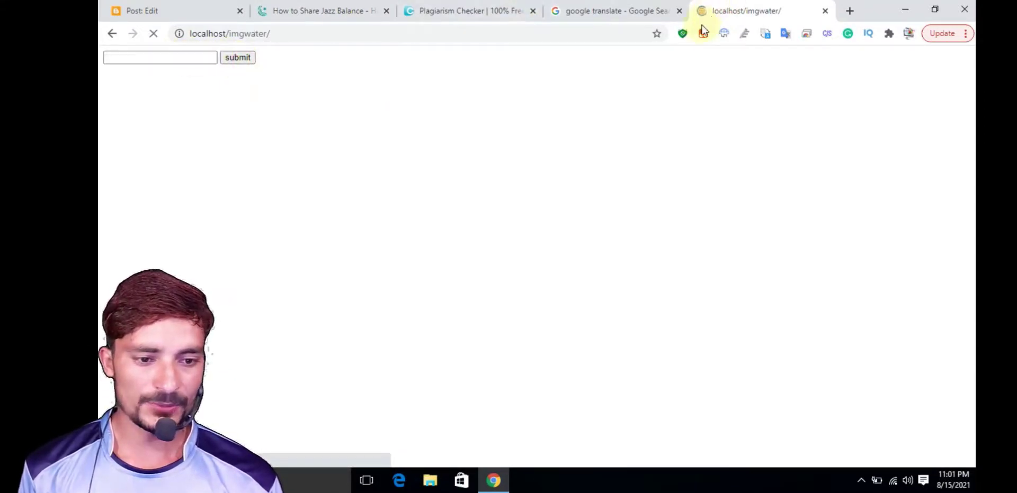
pyautogui.click(193, 8)
pyautogui.scroll(-7, 438, 326)
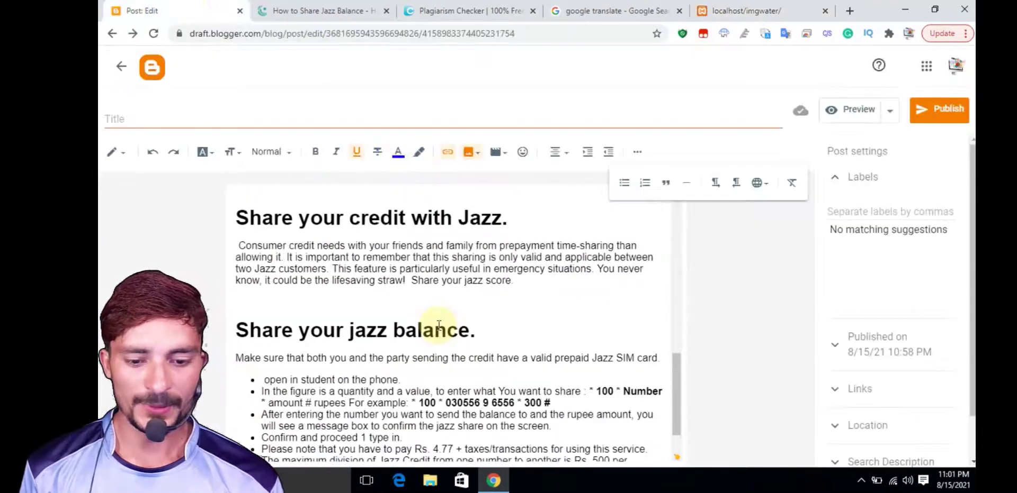
pyautogui.scroll(-1, 407, 355)
pyautogui.scroll(2, 414, 354)
pyautogui.scroll(1, 403, 255)
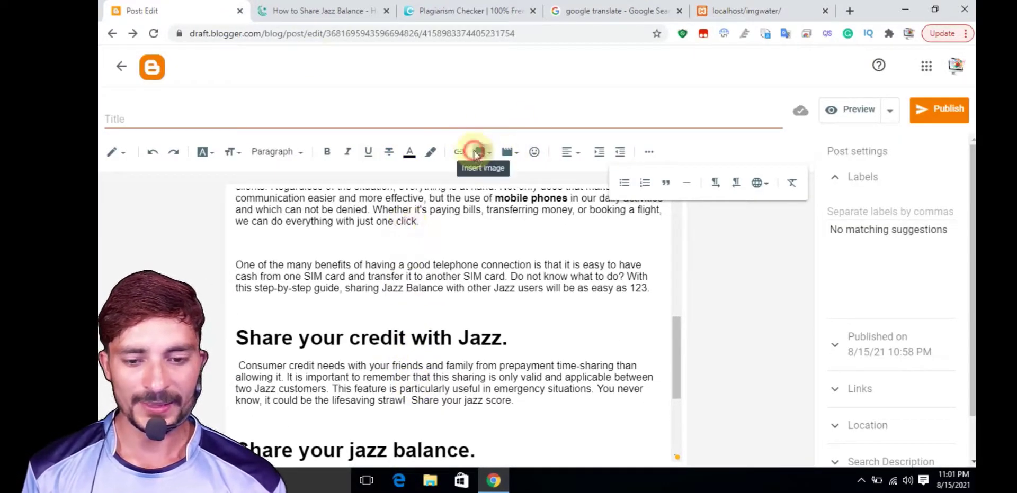
pyautogui.click(475, 154)
pyautogui.click(498, 179)
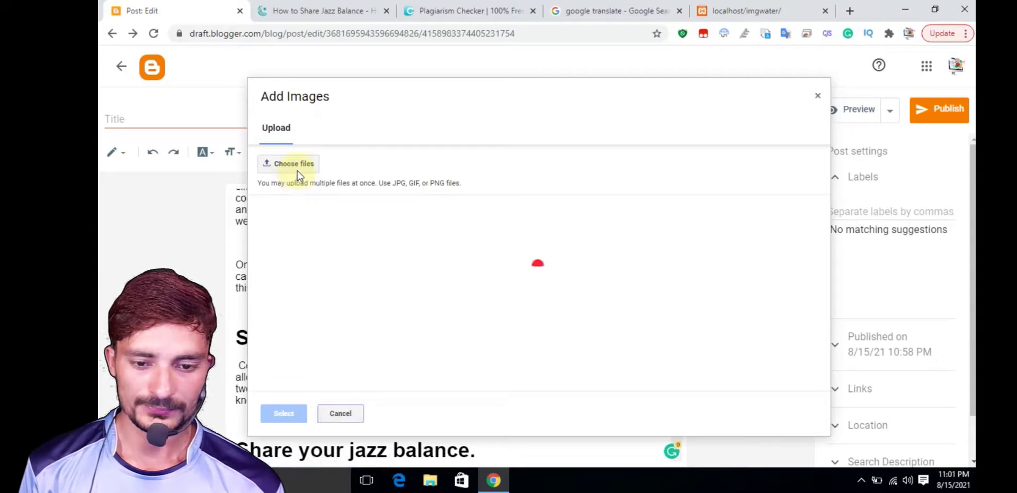
pyautogui.click(297, 170)
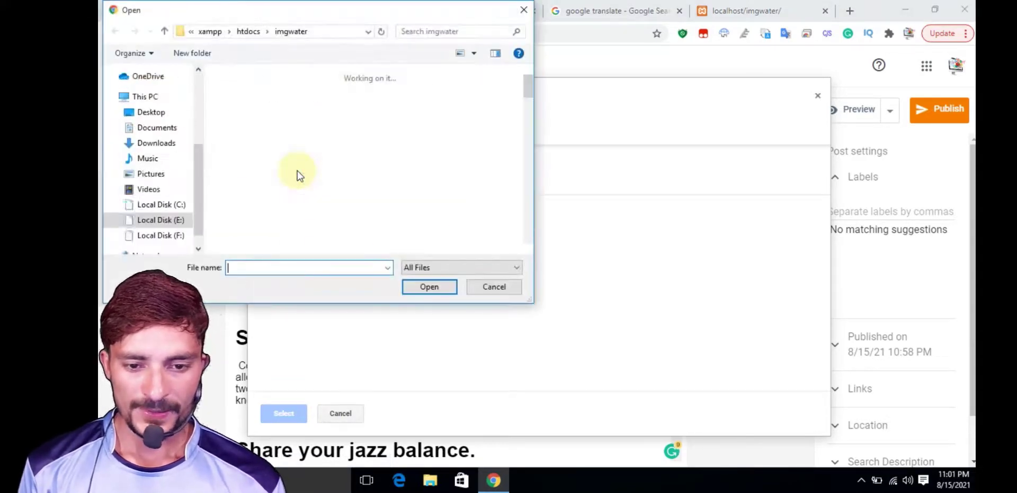
pyautogui.click(246, 105)
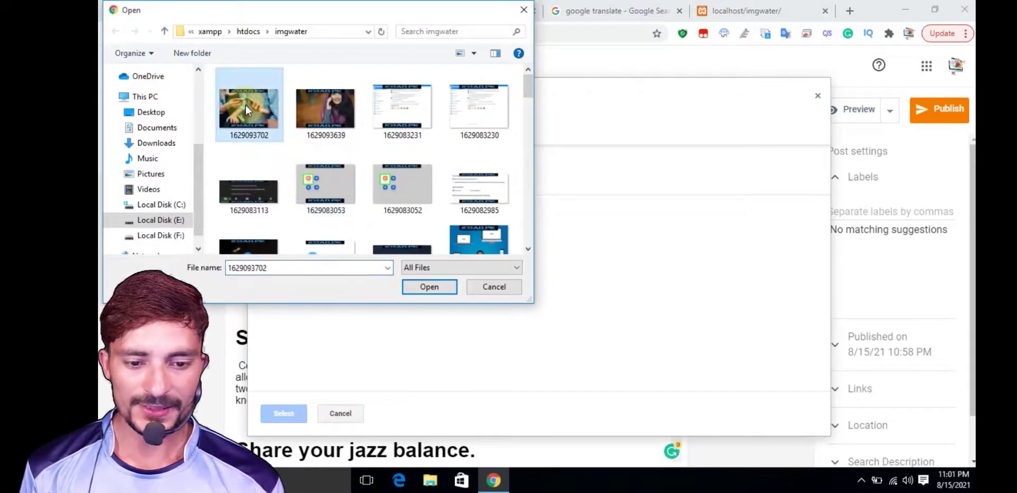
pyautogui.click(422, 290)
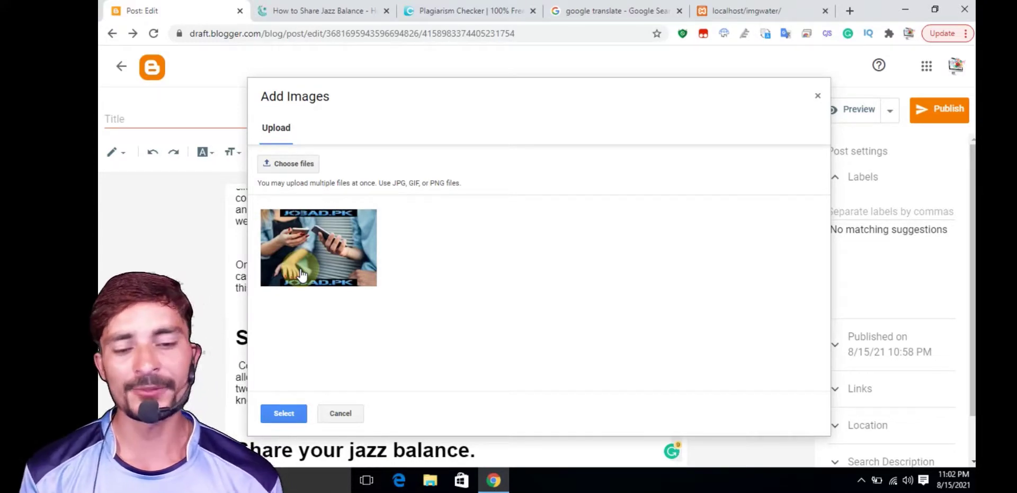
pyautogui.click(300, 274)
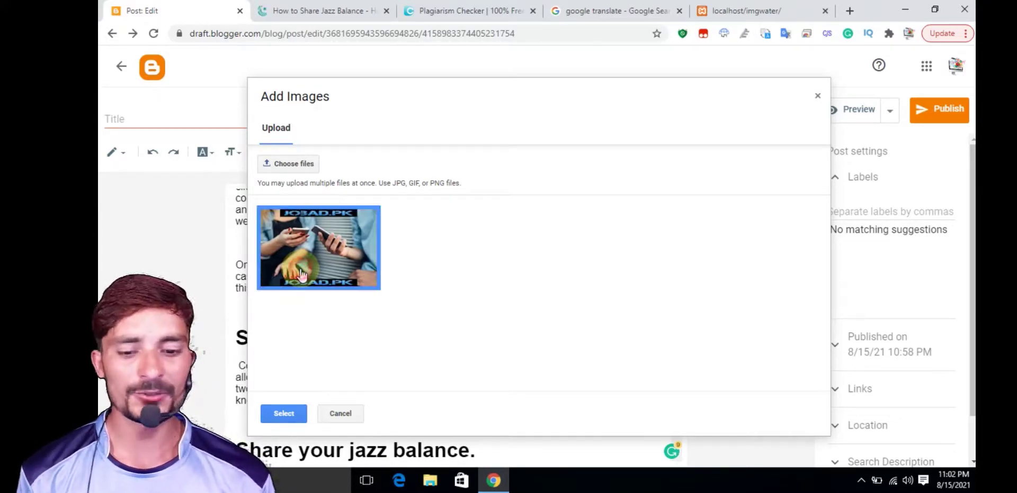
pyautogui.click(286, 412)
# Set the inserted two-phones photo to X-Large size.
pyautogui.click(482, 393)
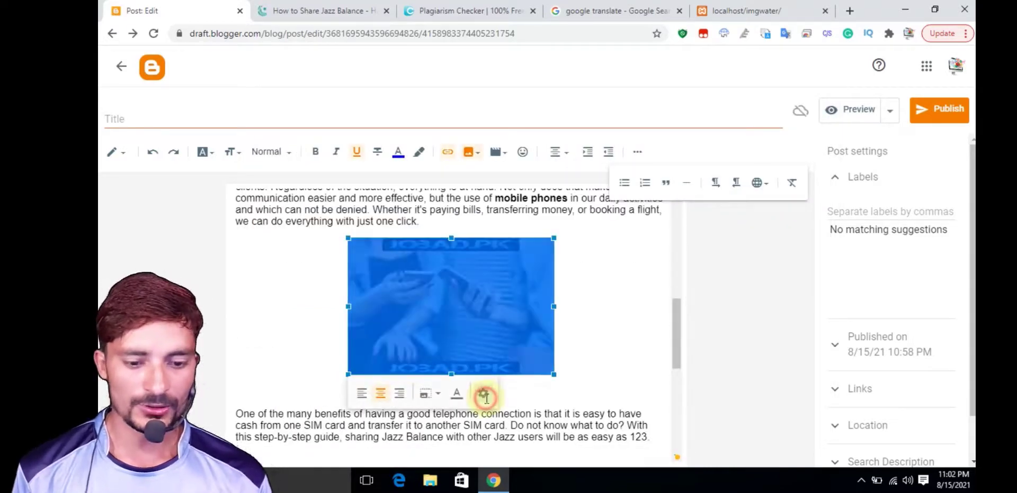
pyautogui.click(465, 329)
pyautogui.click(625, 395)
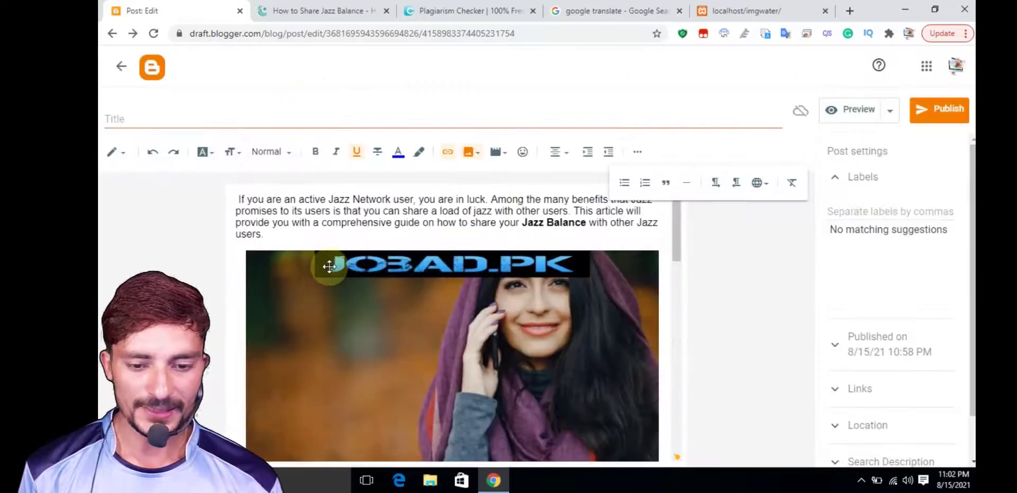
# Copy the post's opening paragraph, from "If you are an active Jazz Network user", into the search description.
pyautogui.click(270, 229)
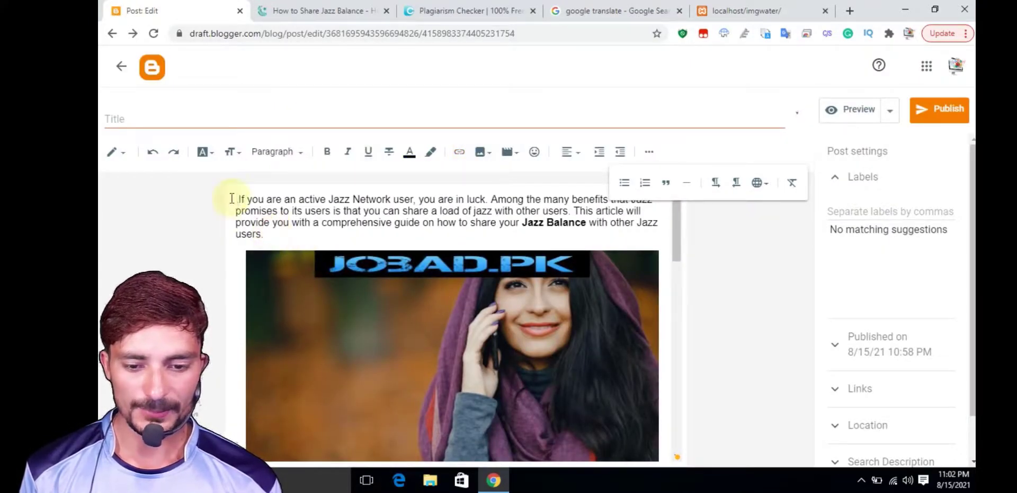
pyautogui.moveTo(237, 198); pyautogui.dragTo(270, 238)
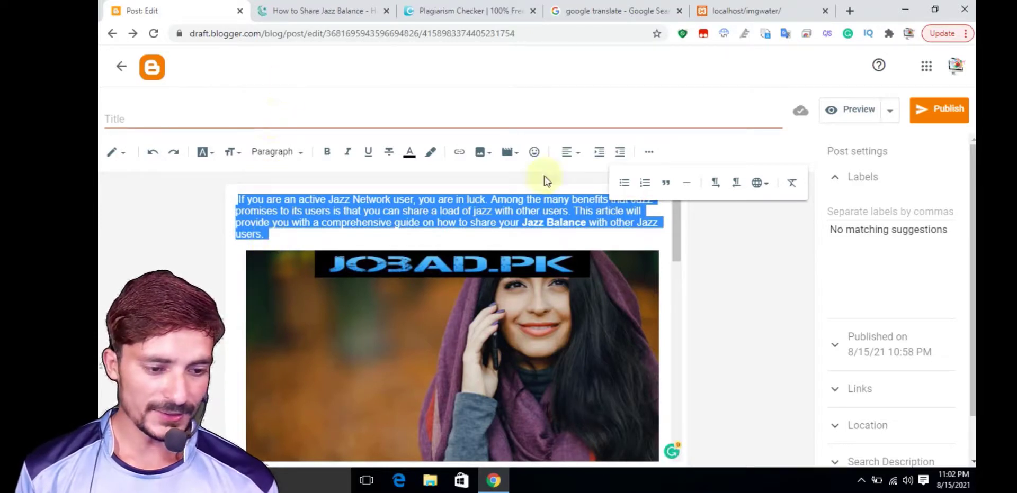
pyautogui.scroll(-1, 835, 263)
pyautogui.click(884, 416)
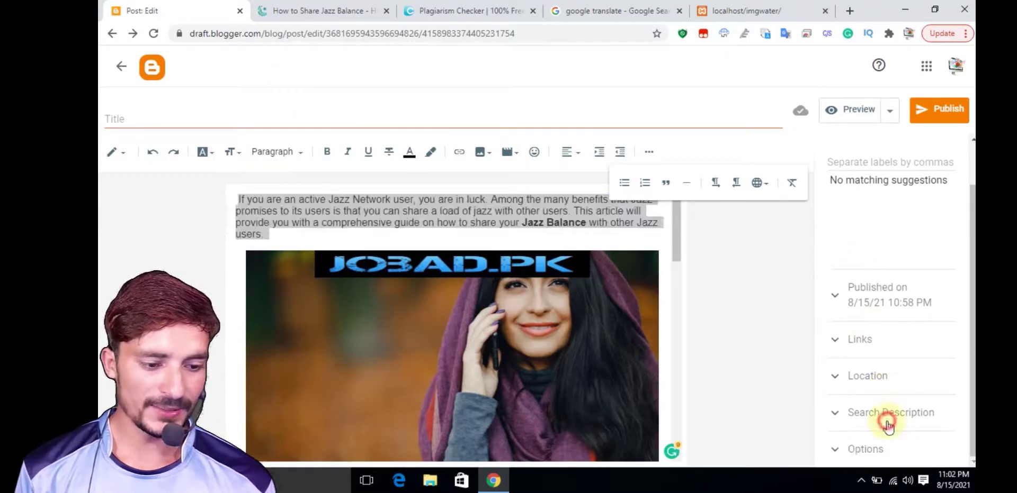
pyautogui.click(885, 369)
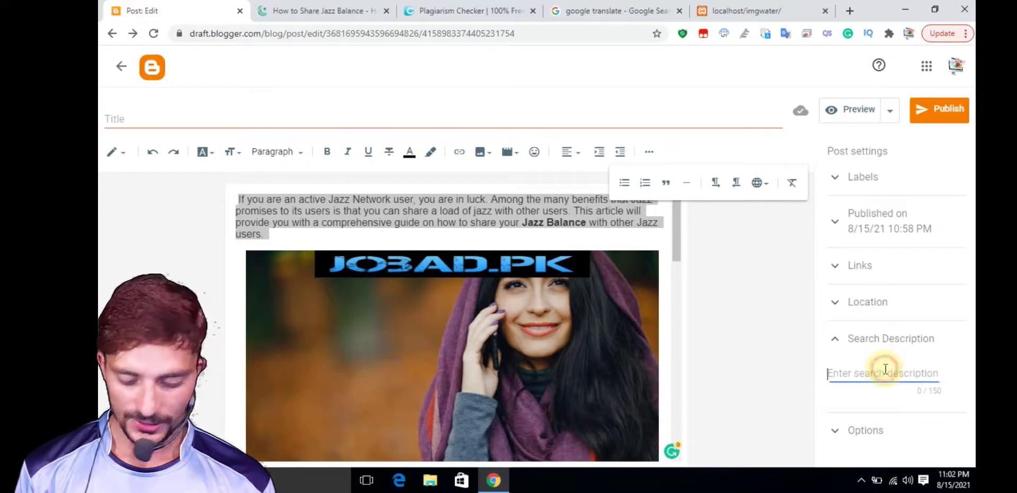
pyautogui.hotkey('ctrl', 'v')
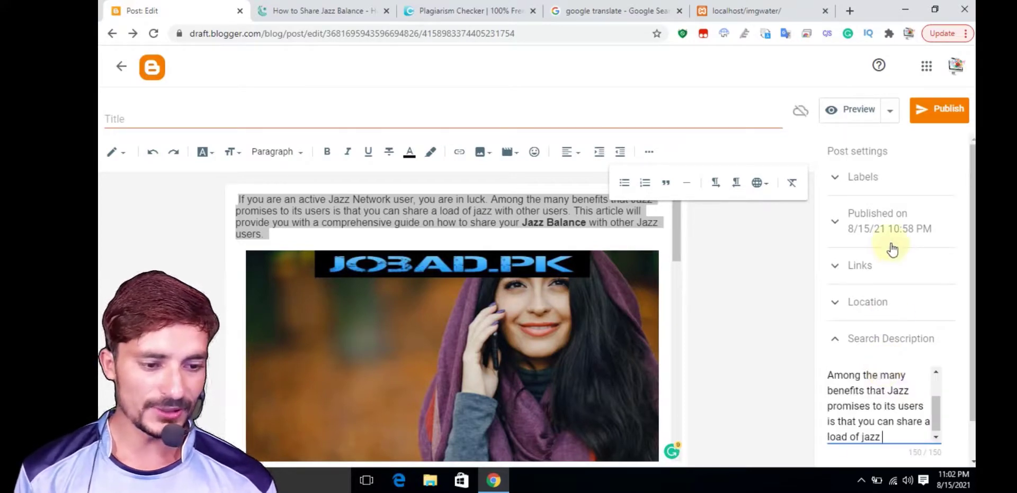
# Add the label "it" to the Blogger post.
pyautogui.click(883, 181)
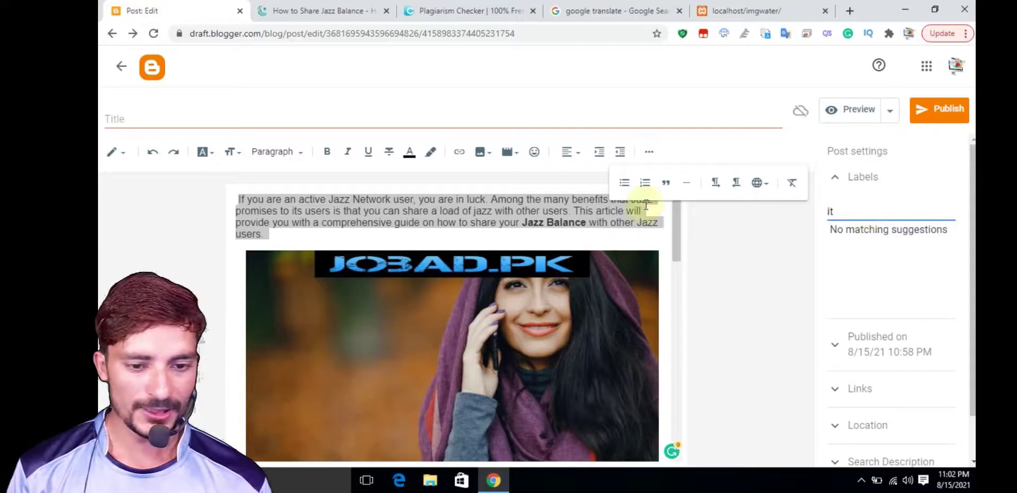
# Copy "Share Jazz Balance" from the headline of the propakistani.pk article.
pyautogui.click(324, 11)
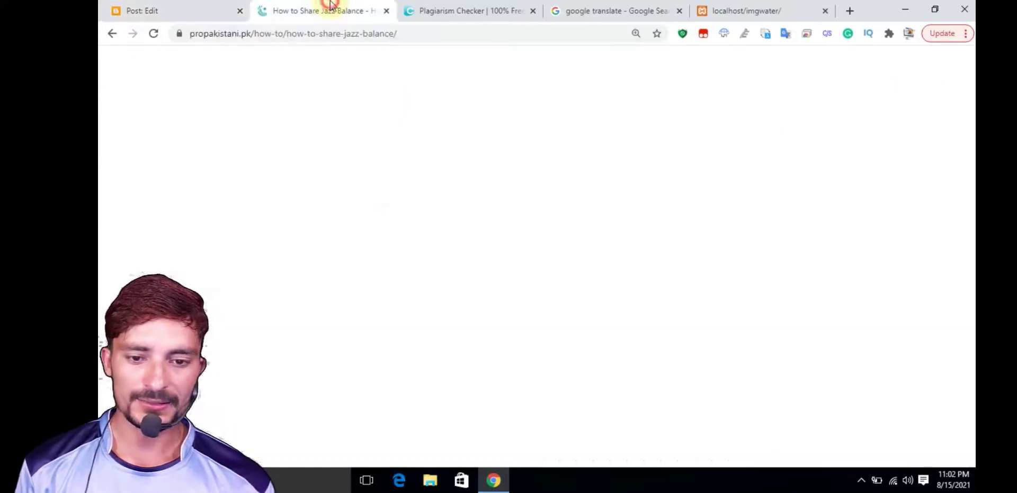
pyautogui.scroll(1, 383, 184)
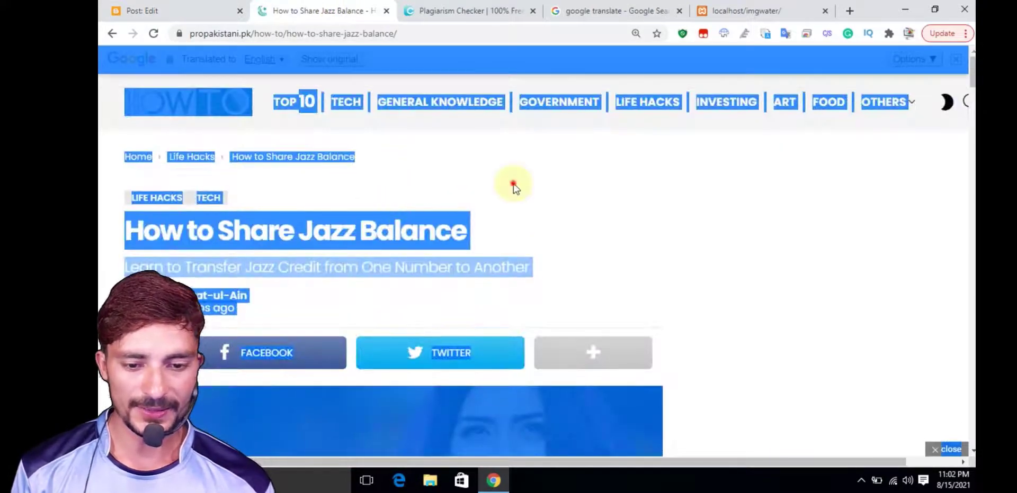
pyautogui.click(230, 222)
pyautogui.moveTo(228, 223); pyautogui.dragTo(126, 233)
pyautogui.click(475, 237)
pyautogui.click(228, 230)
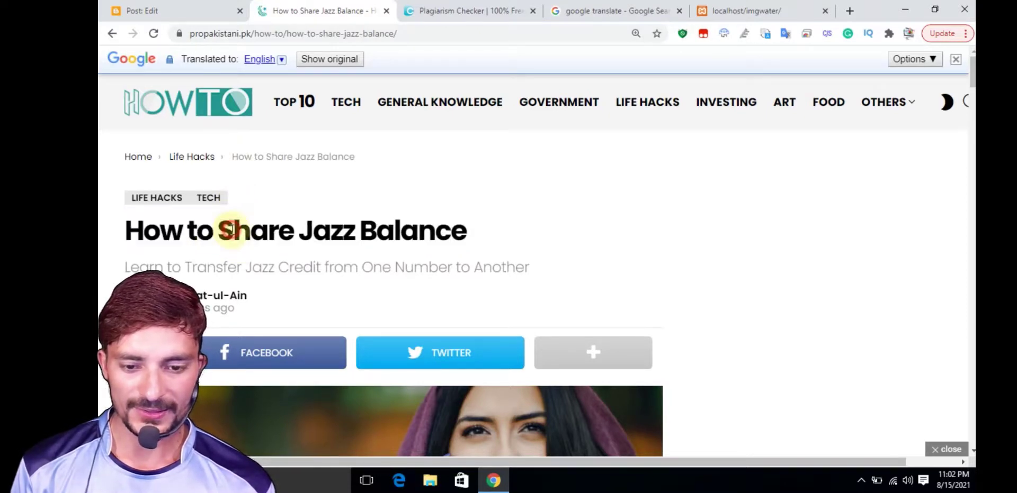
pyautogui.tripleClick(220, 230)
pyautogui.moveTo(218, 231); pyautogui.dragTo(490, 241)
pyautogui.hotkey('ctrl', 'c')
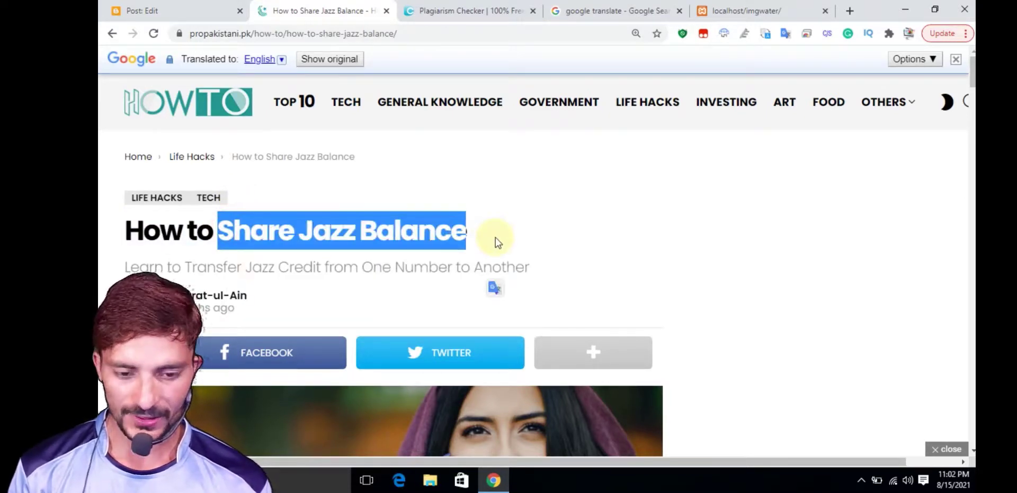
# Title the Blogger post "Share Jazz Balance Your Friends" and publish it.
pyautogui.click(156, 10)
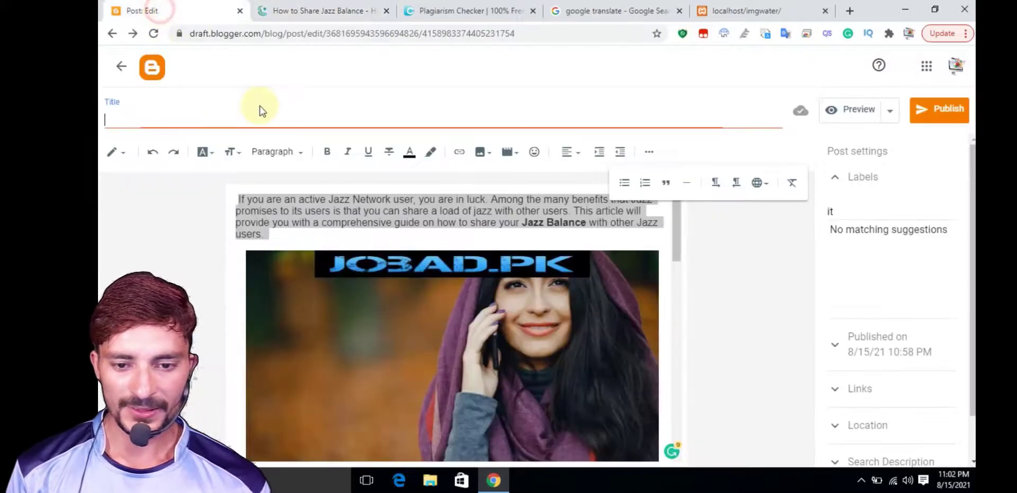
pyautogui.click(268, 121)
pyautogui.hotkey('ctrl', 'v')
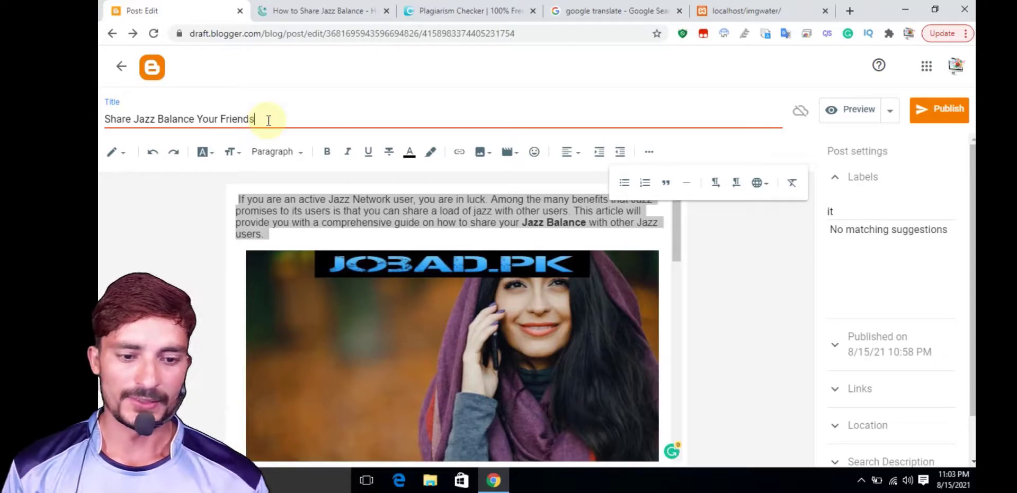
pyautogui.click(929, 106)
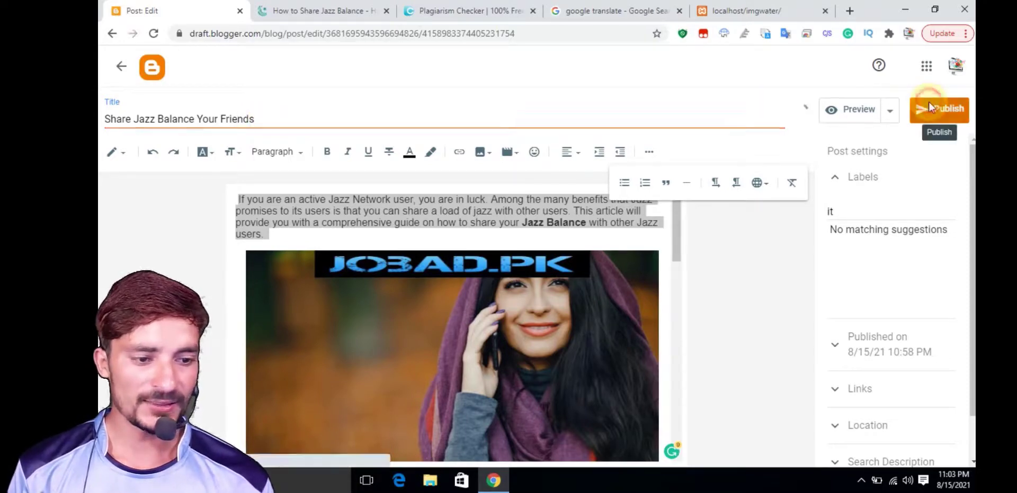
pyautogui.click(589, 288)
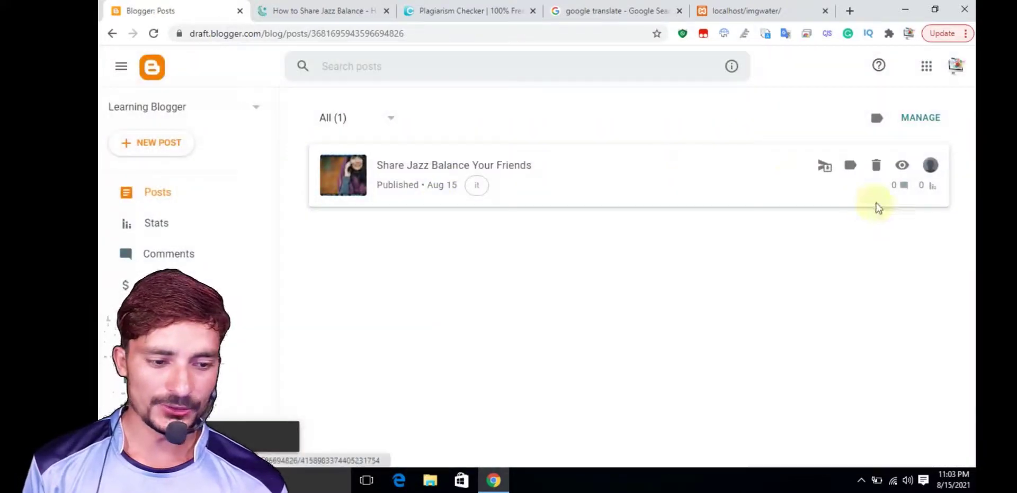
# View the published post on the blog and check its title, text, watermarked images and list through to the end.
pyautogui.click(901, 165)
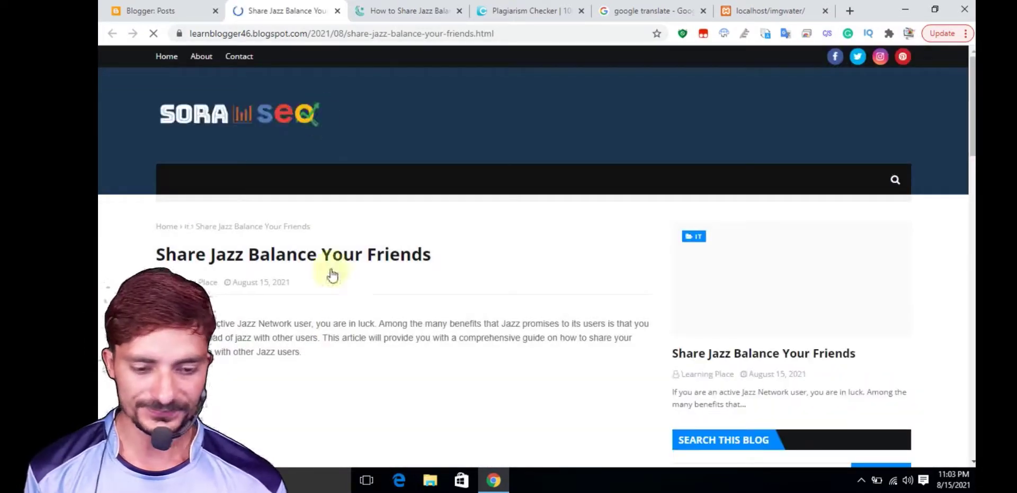
pyautogui.scroll(-2, 333, 335)
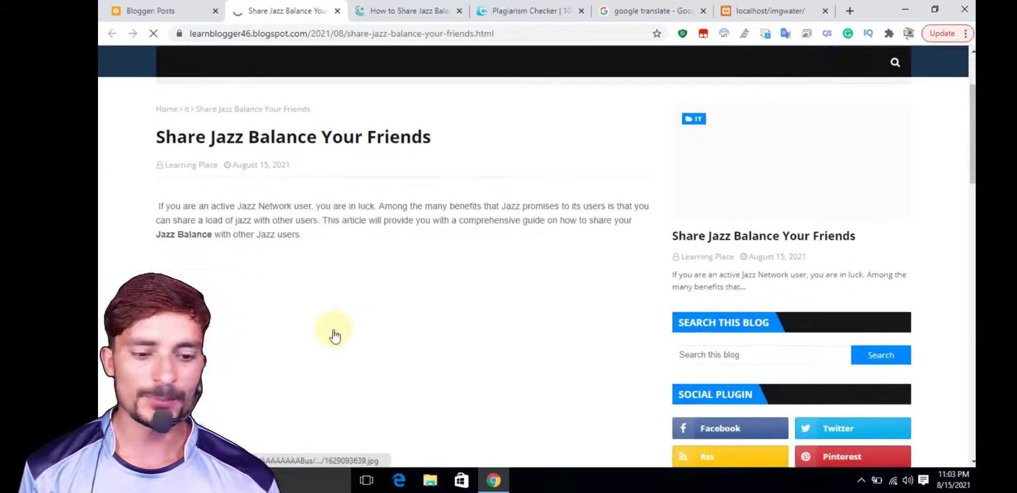
pyautogui.scroll(-4, 333, 334)
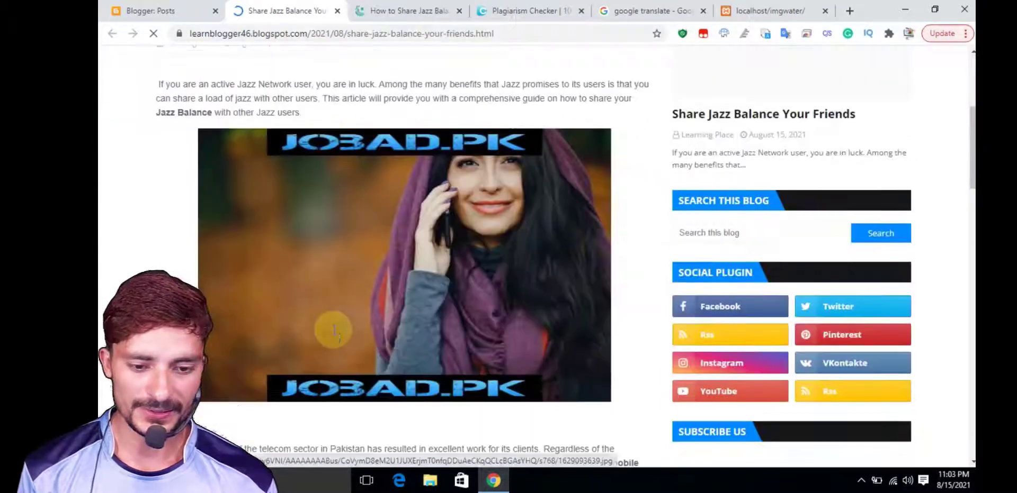
pyautogui.scroll(-5, 333, 335)
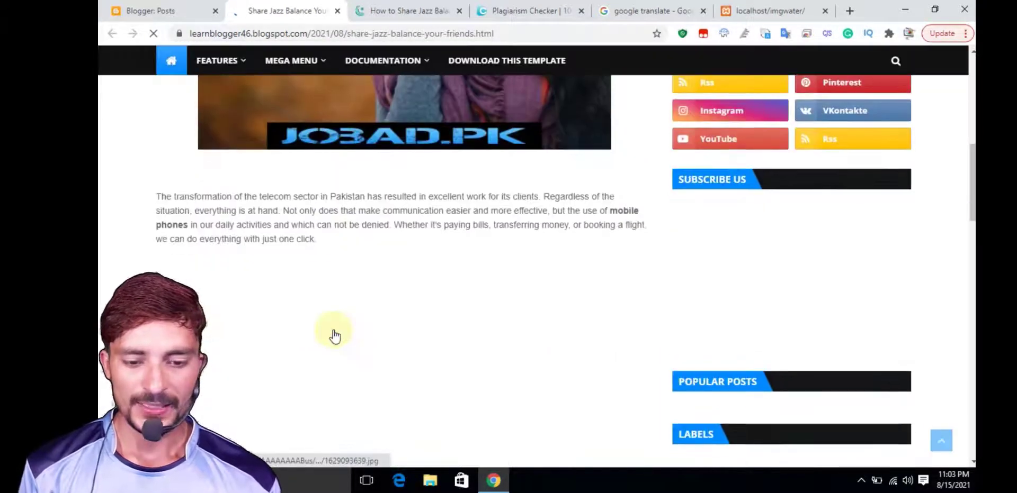
pyautogui.scroll(-8, 333, 335)
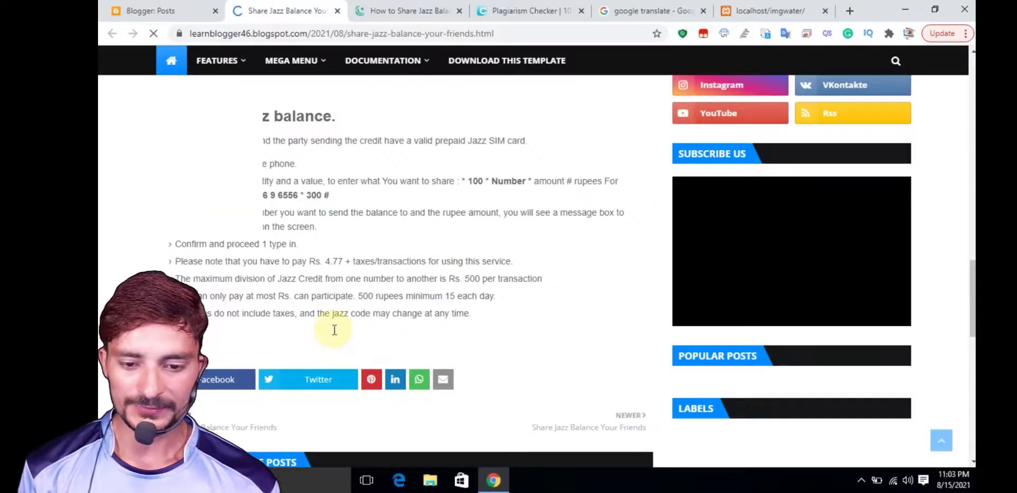
pyautogui.scroll(2, 334, 330)
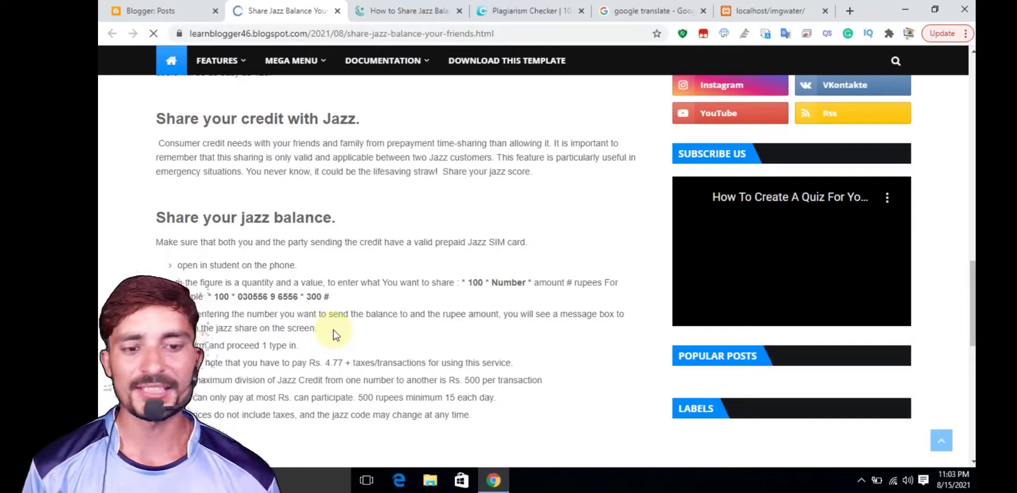
pyautogui.scroll(10, 333, 334)
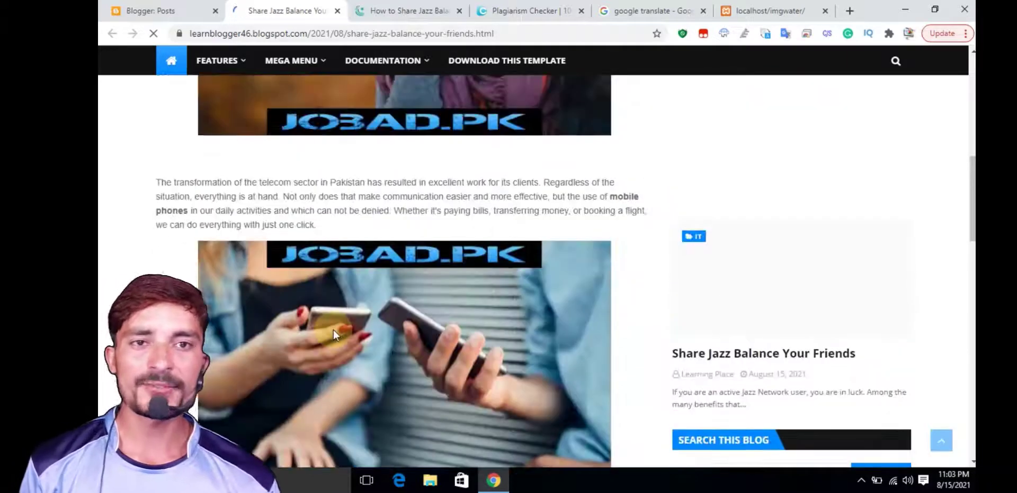
pyautogui.scroll(9, 332, 330)
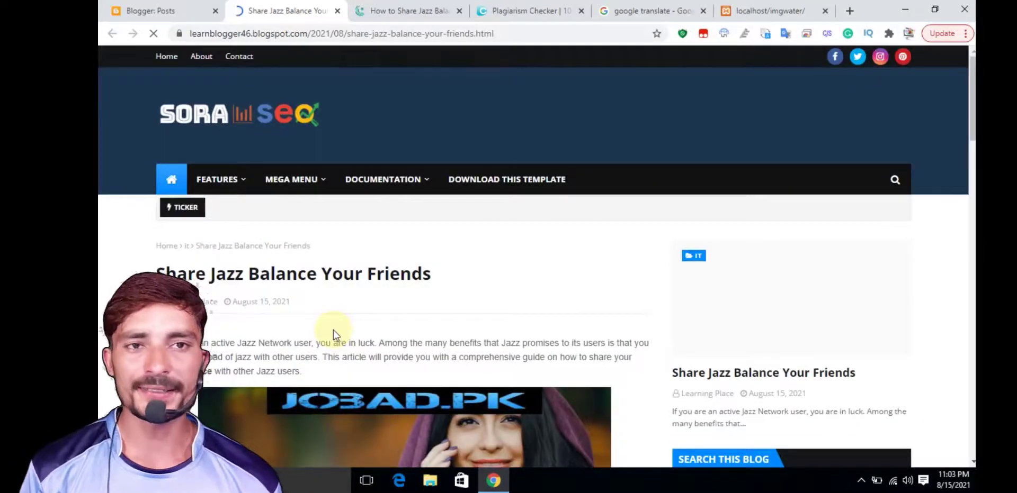